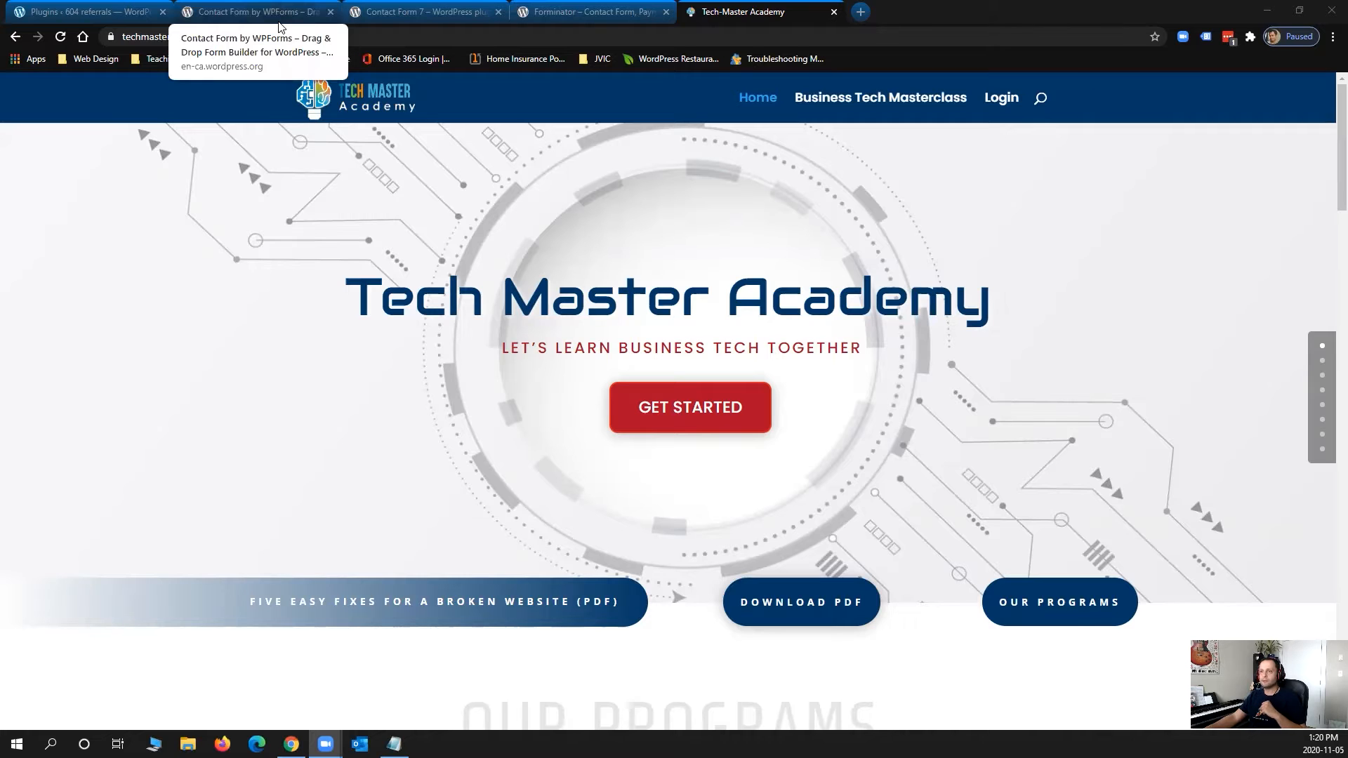
Step: Compare the WordPress.org pages of WPForms, Contact Form 7 and Forminator, examining Forminator's description, features and ratings
left_click(229, 17)
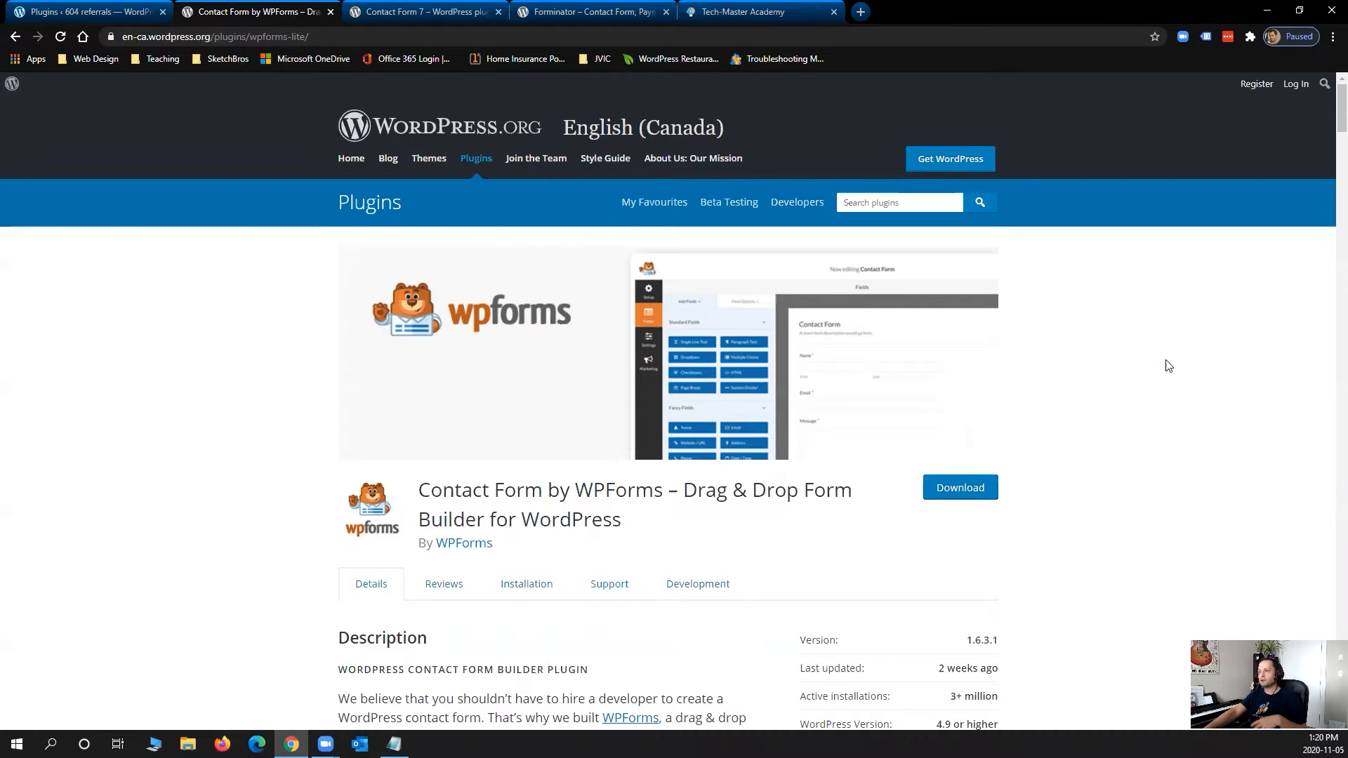
left_click(400, 28)
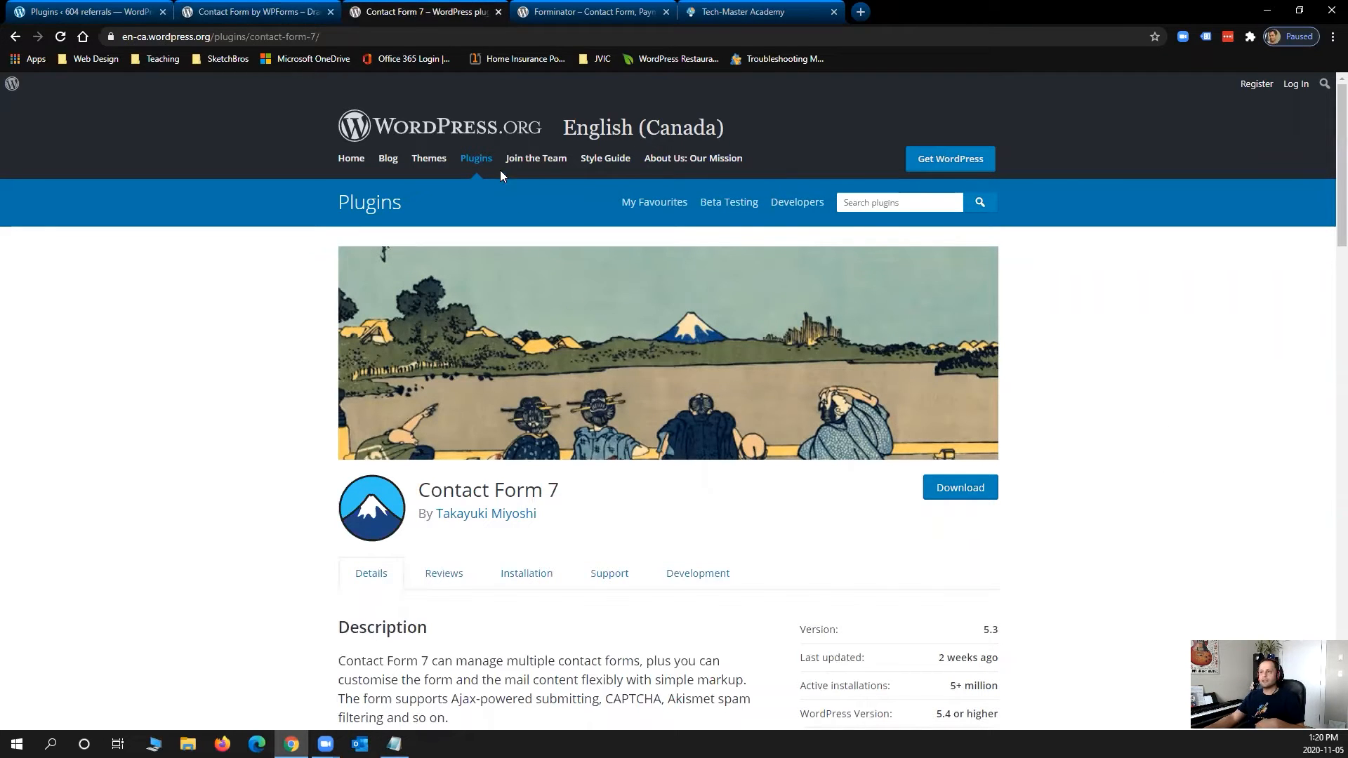
left_click(589, 11)
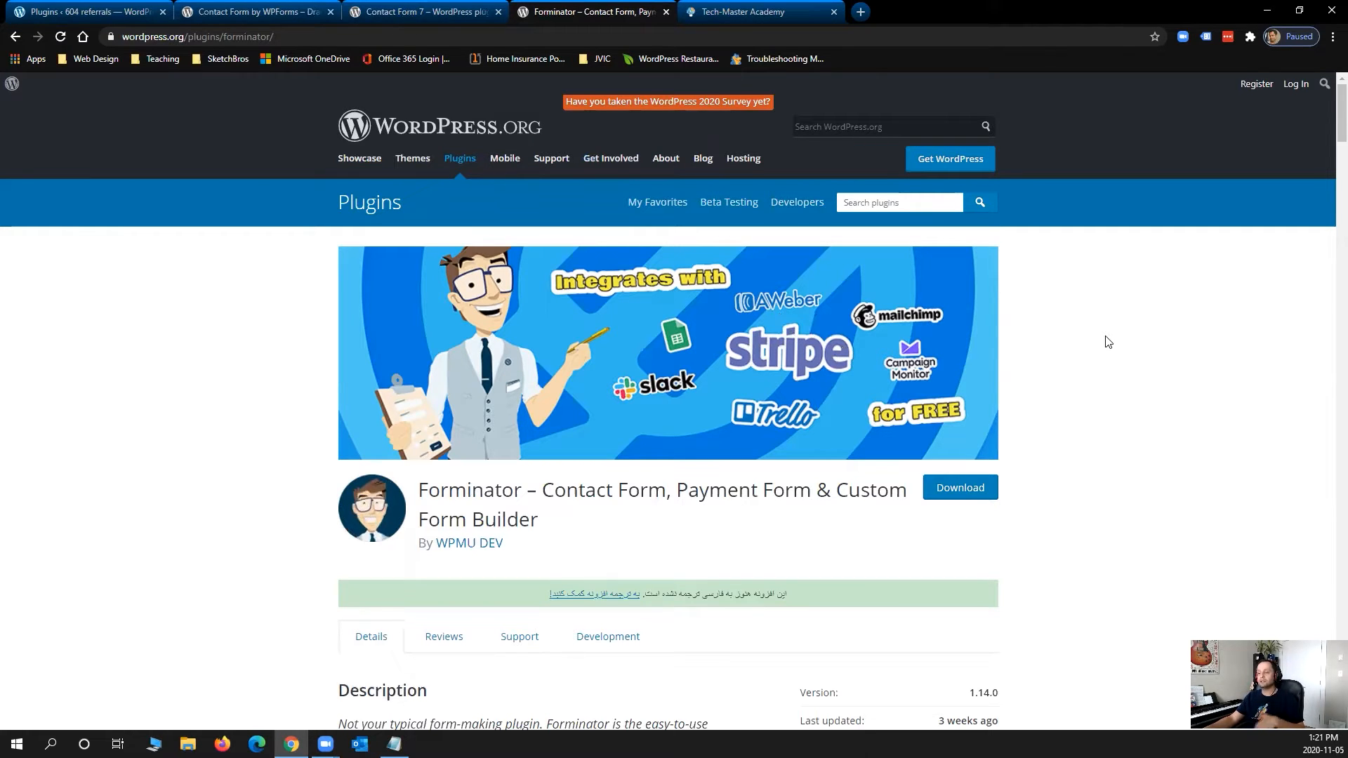
scroll(1107, 342, "down", 7)
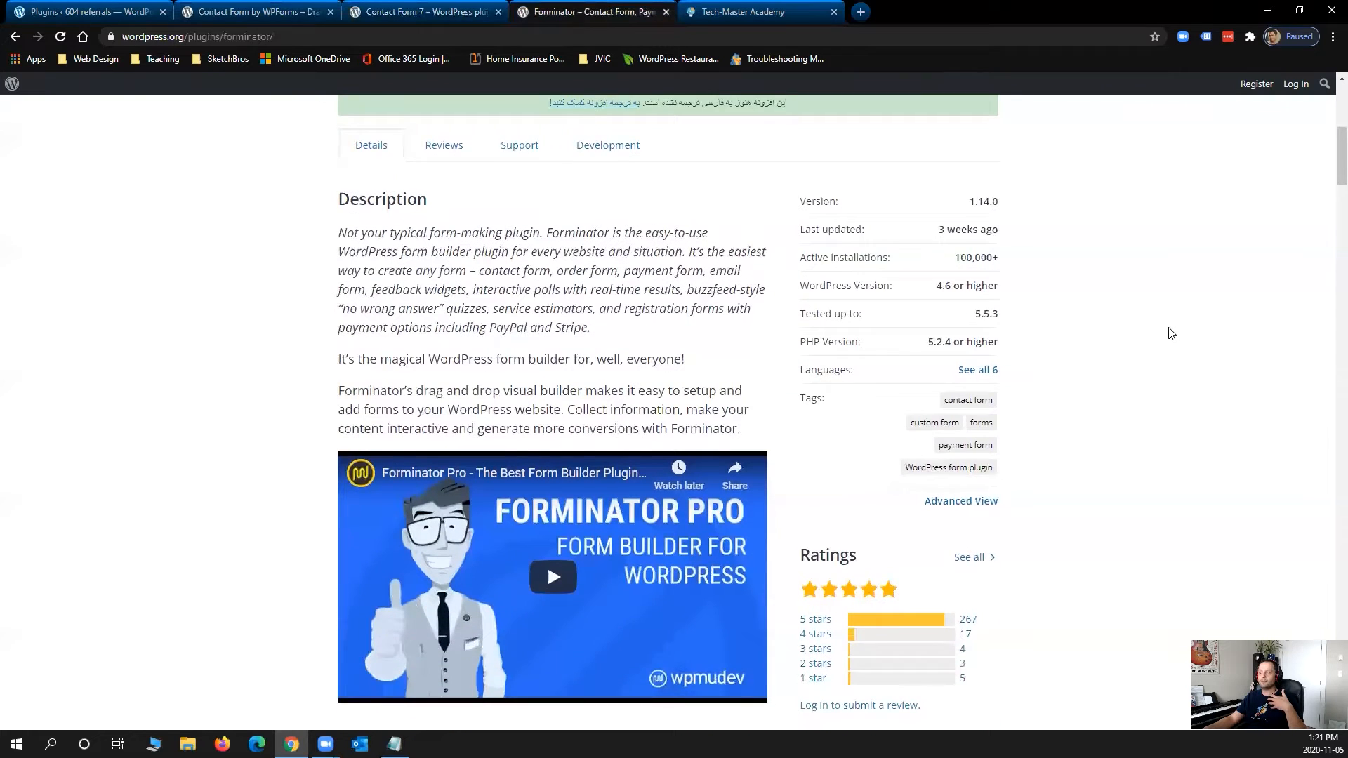
scroll(1171, 333, "down", 1)
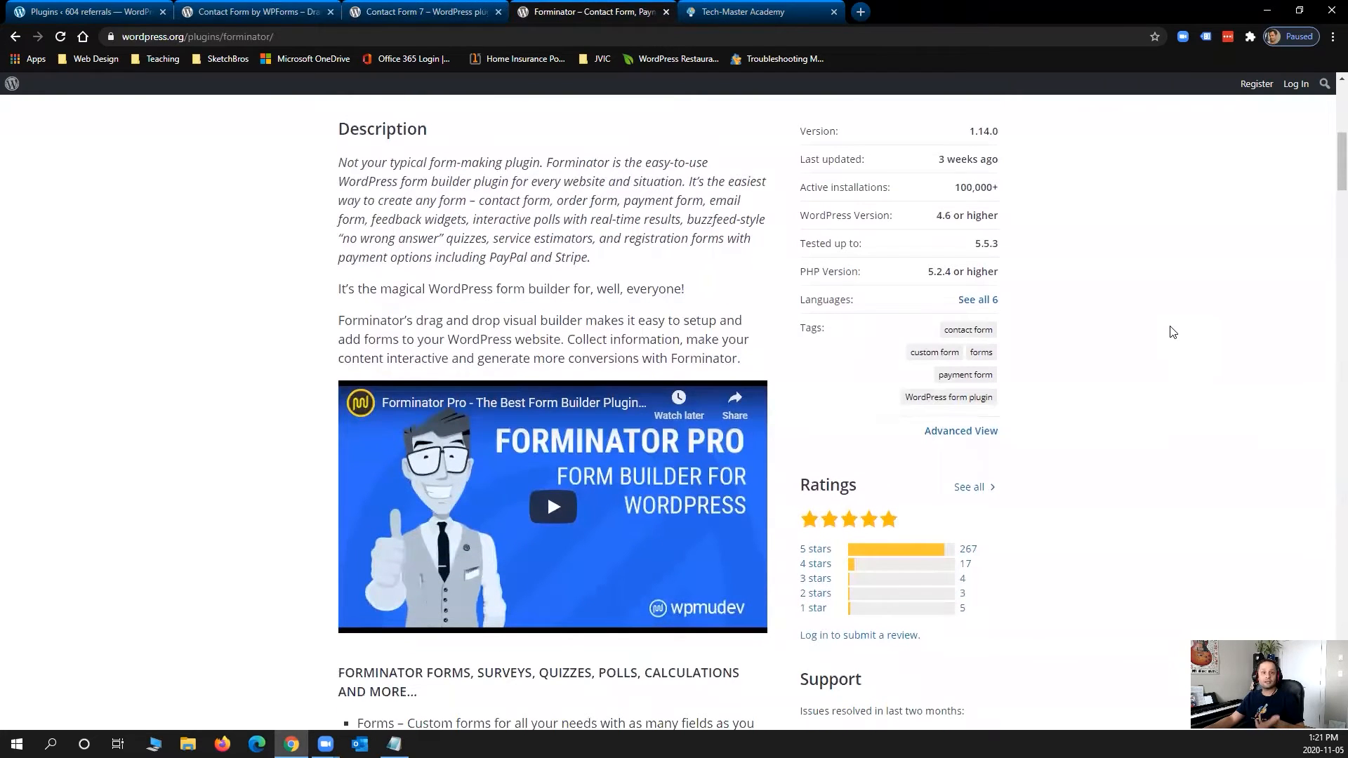
scroll(1170, 332, "down", 6)
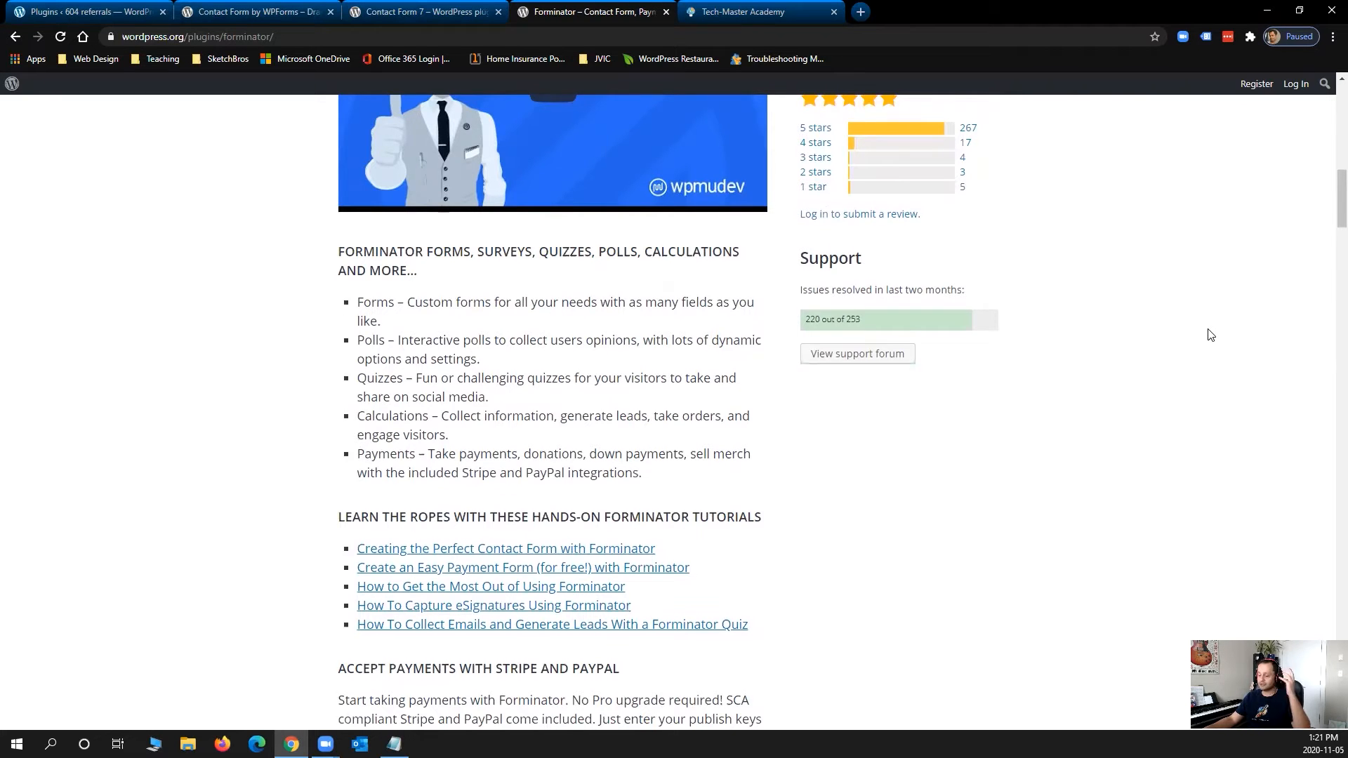
scroll(1210, 335, "down", 7)
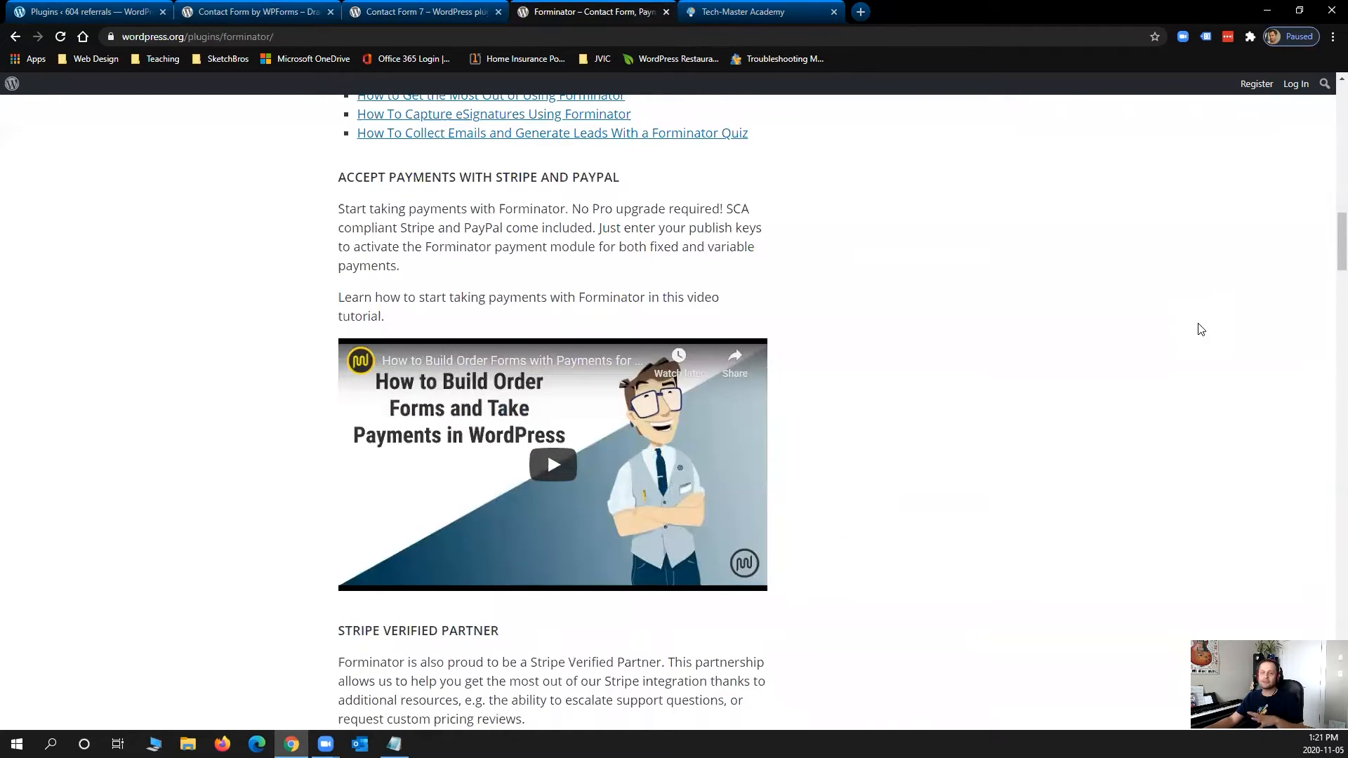
scroll(1186, 326, "up", 13)
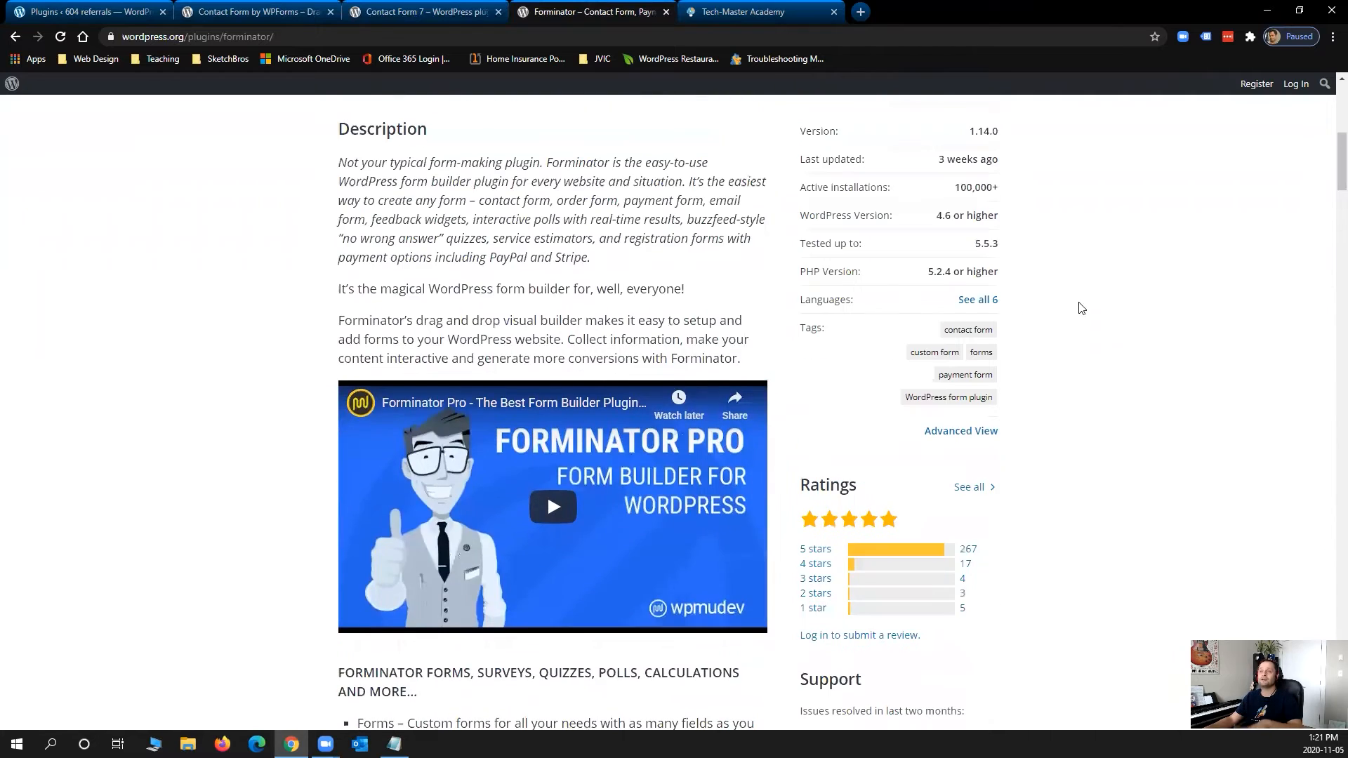
scroll(1132, 318, "up", 3)
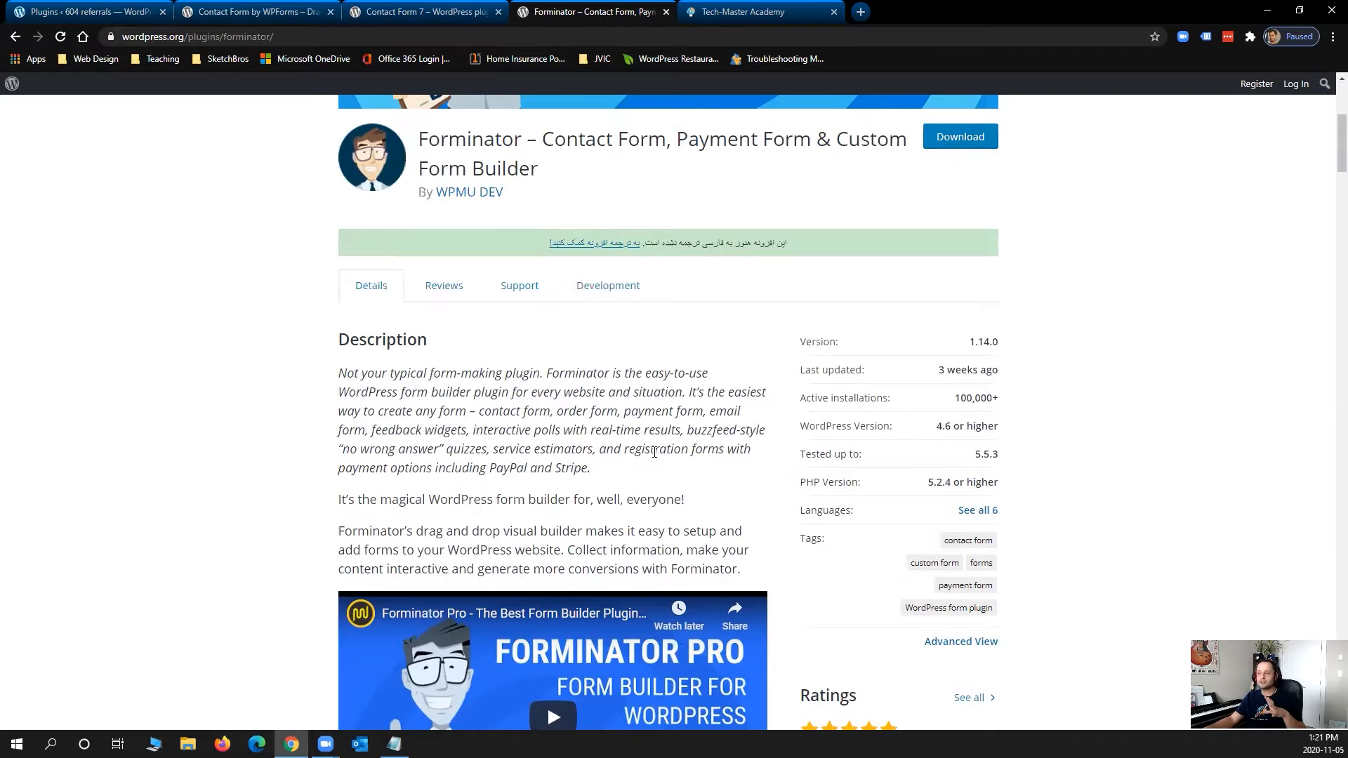
scroll(654, 452, "down", 3)
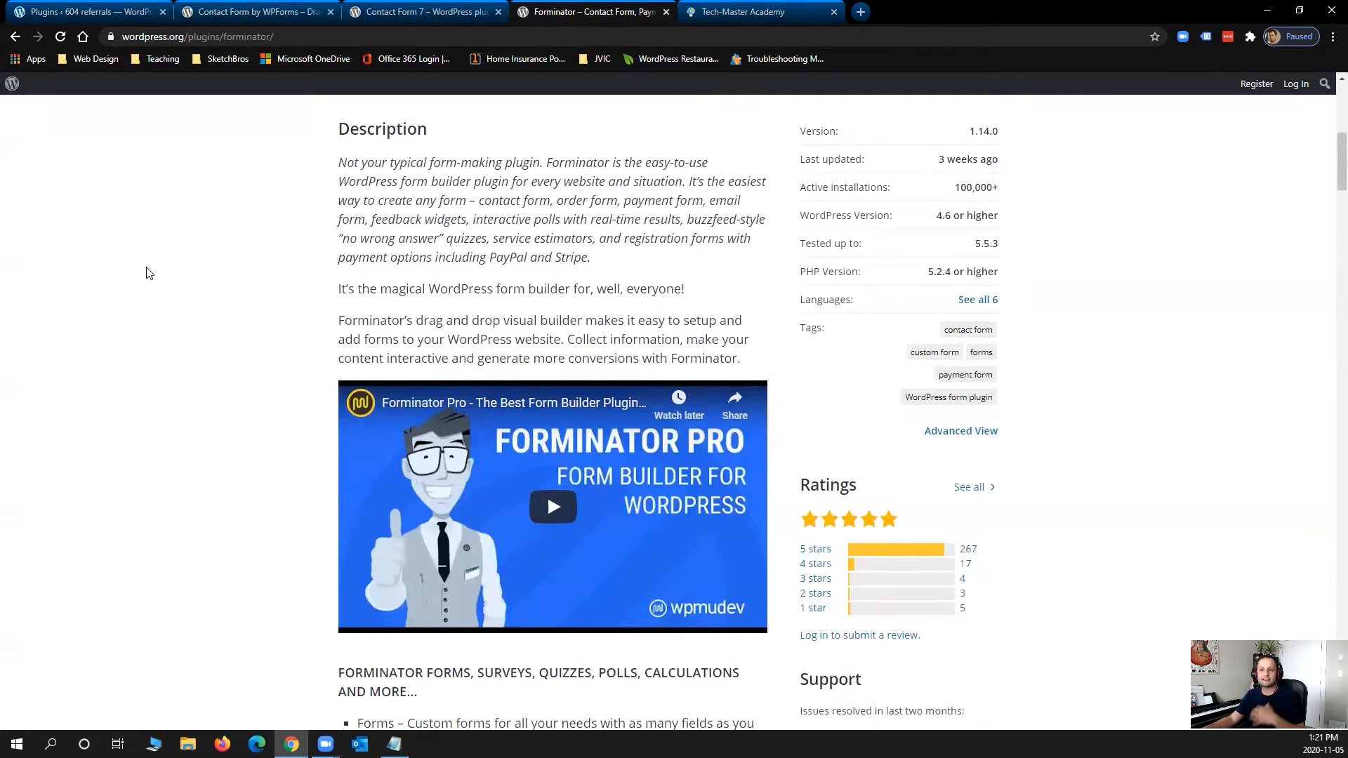
left_click(252, 13)
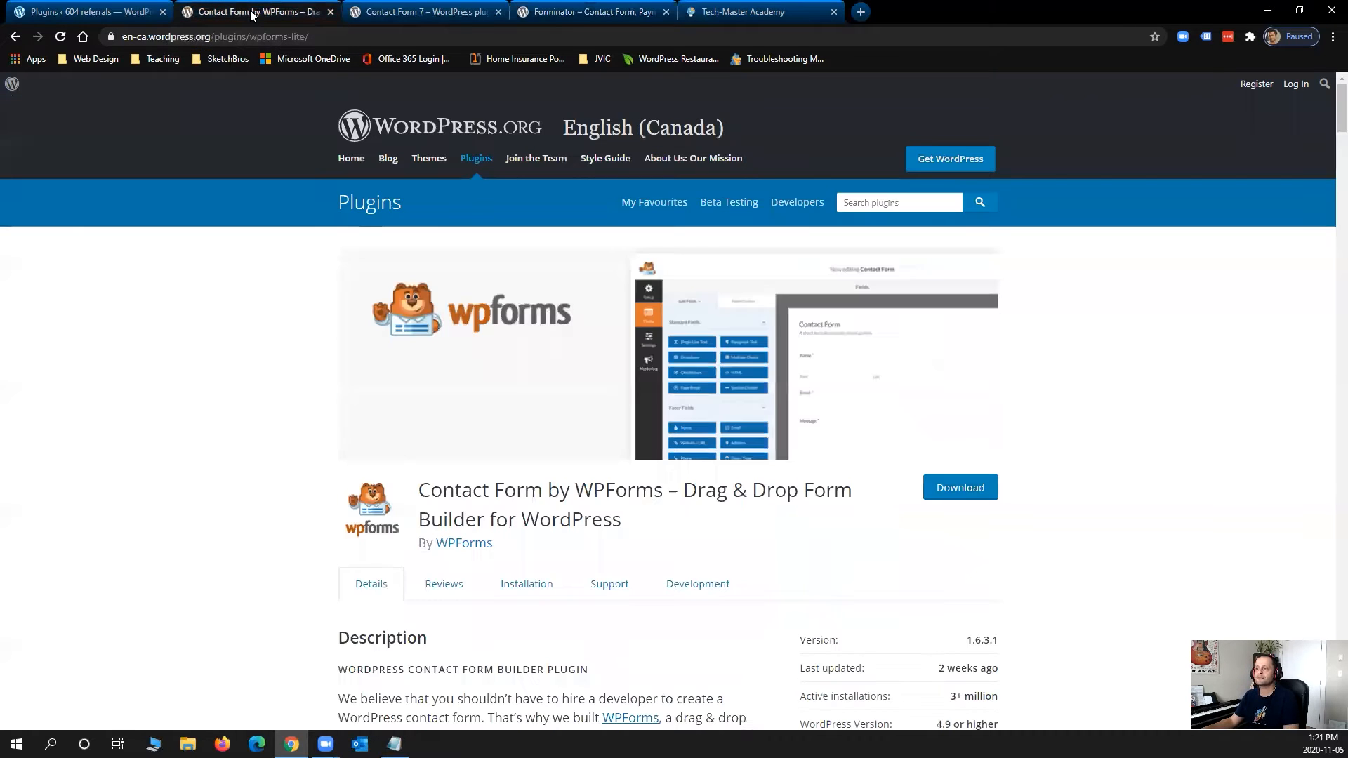
Step: Search for "forminator" among new plugins on the 604 referrals site, and install and activate the Forminator plugin
left_click(69, 13)
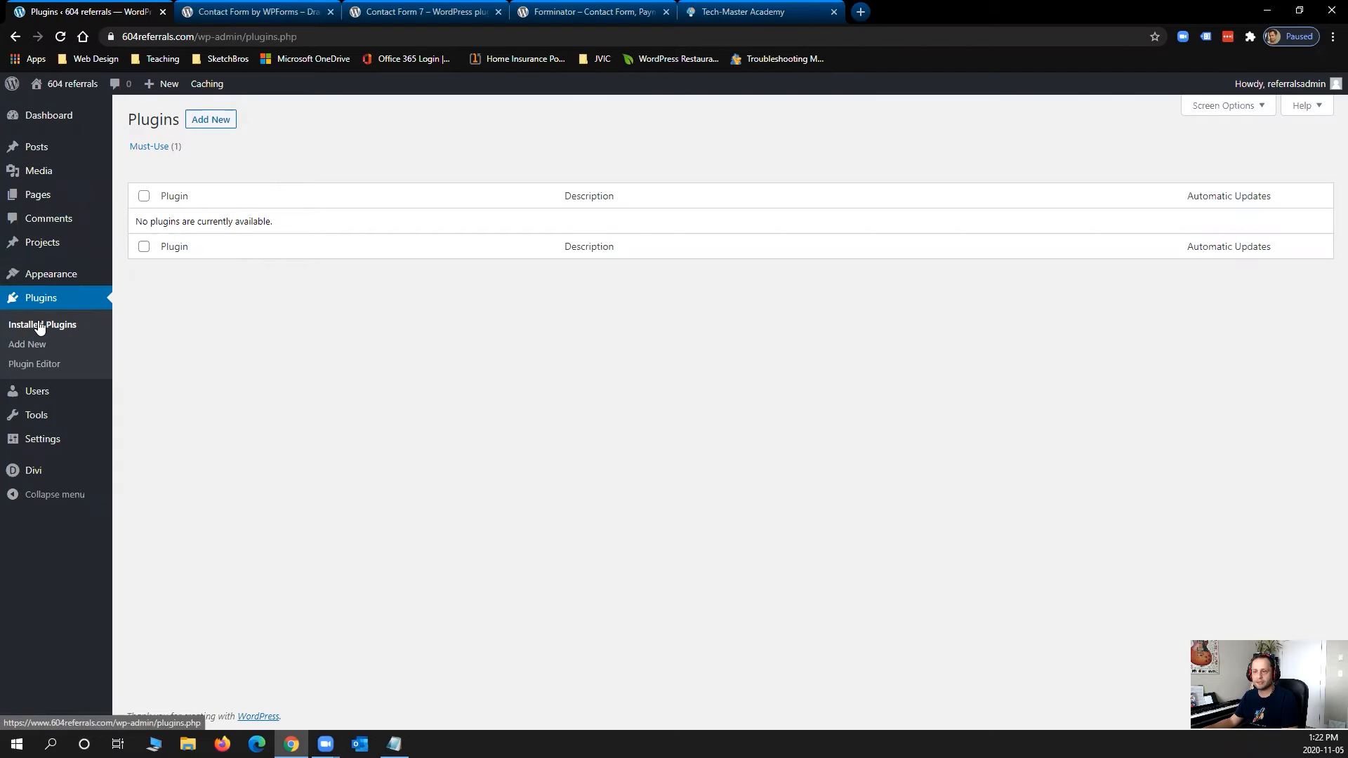
left_click(203, 120)
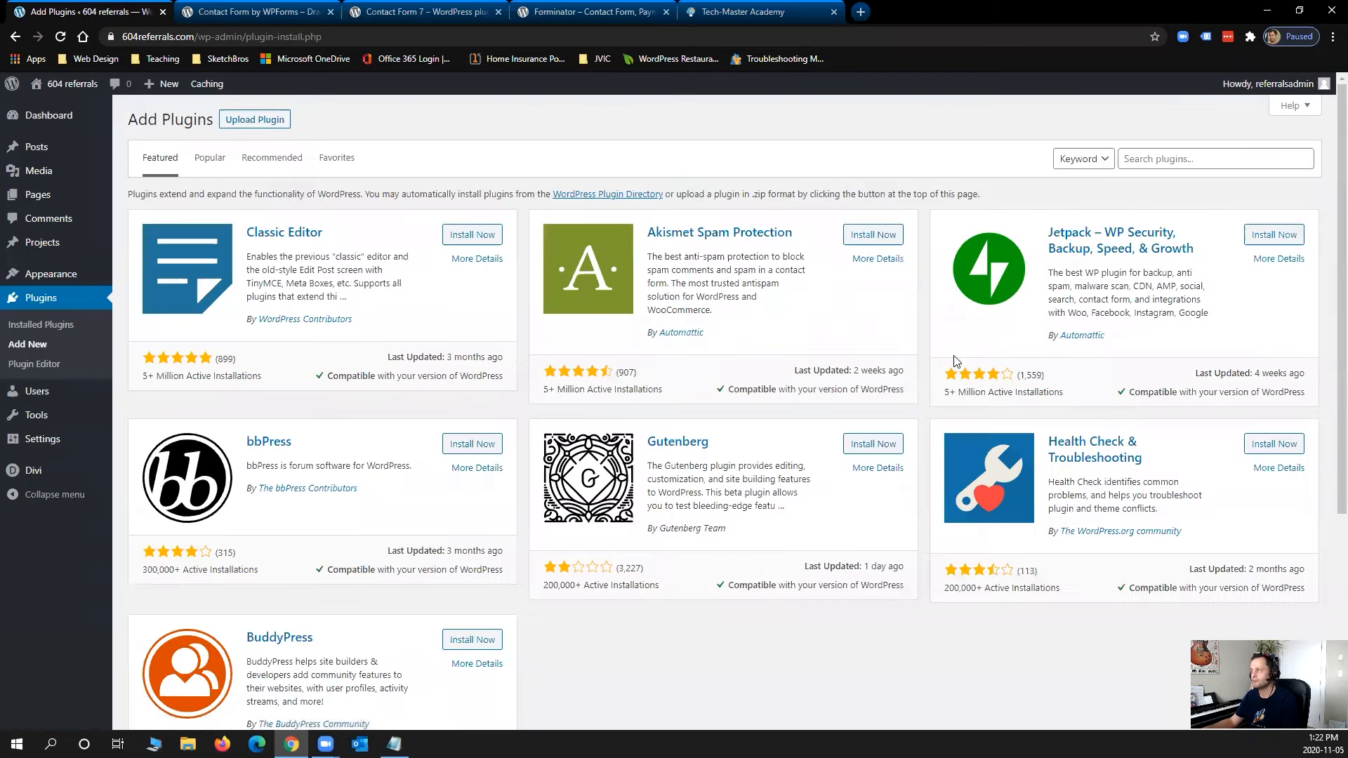
left_click(1167, 160)
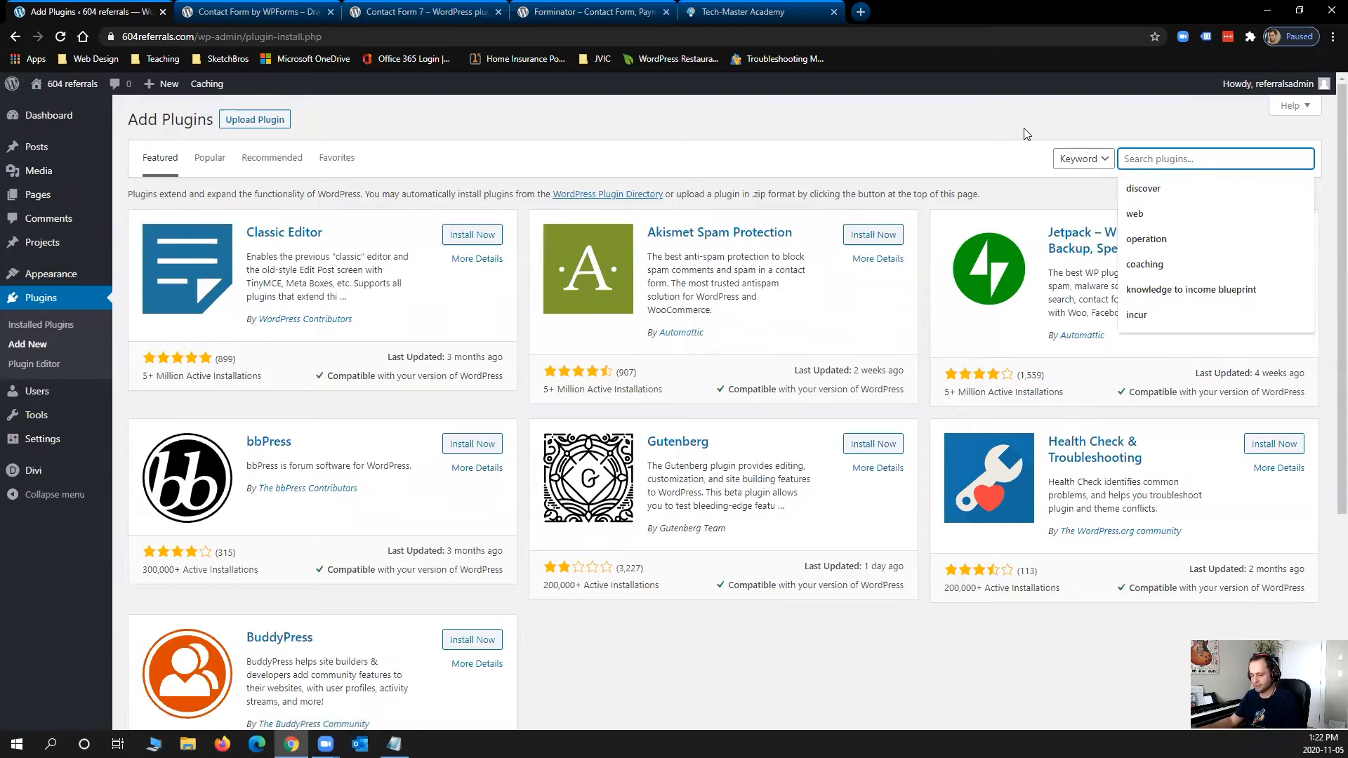
type("forminato")
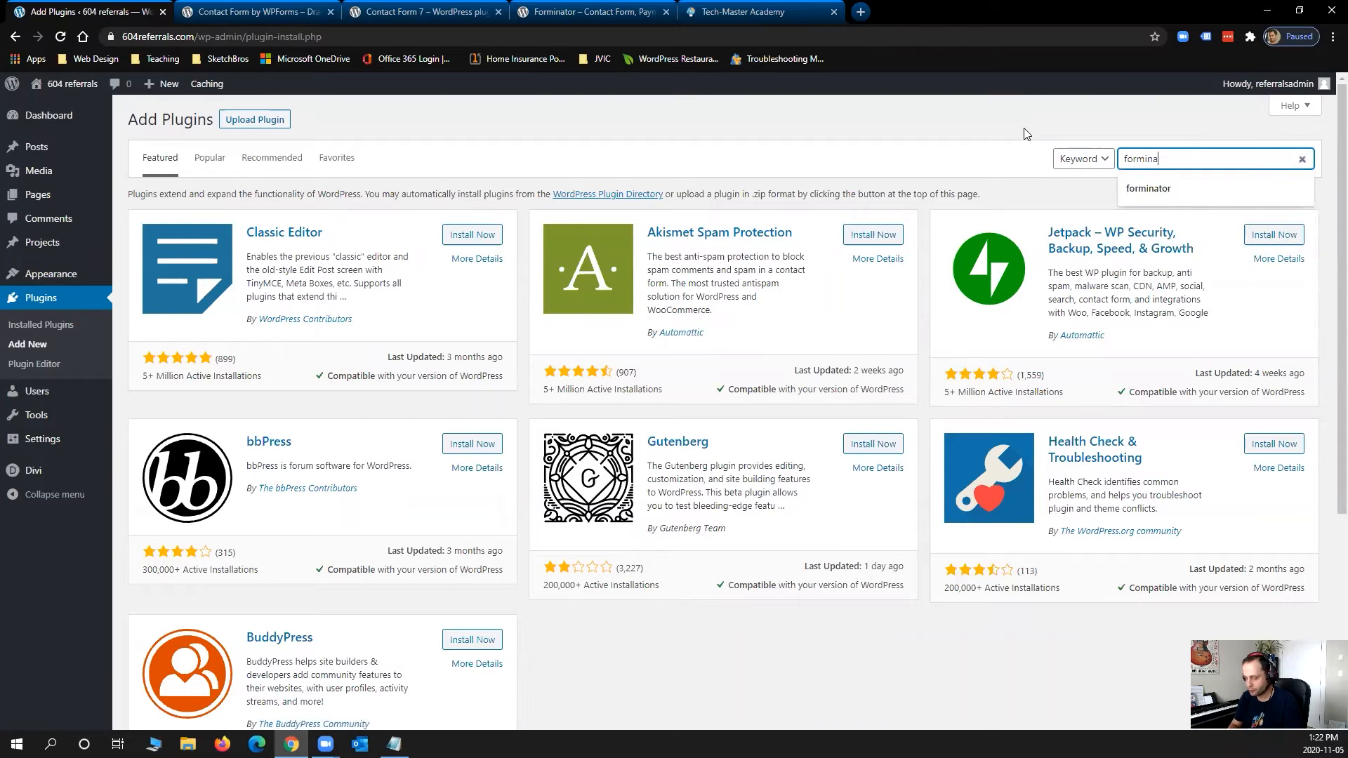
type("r")
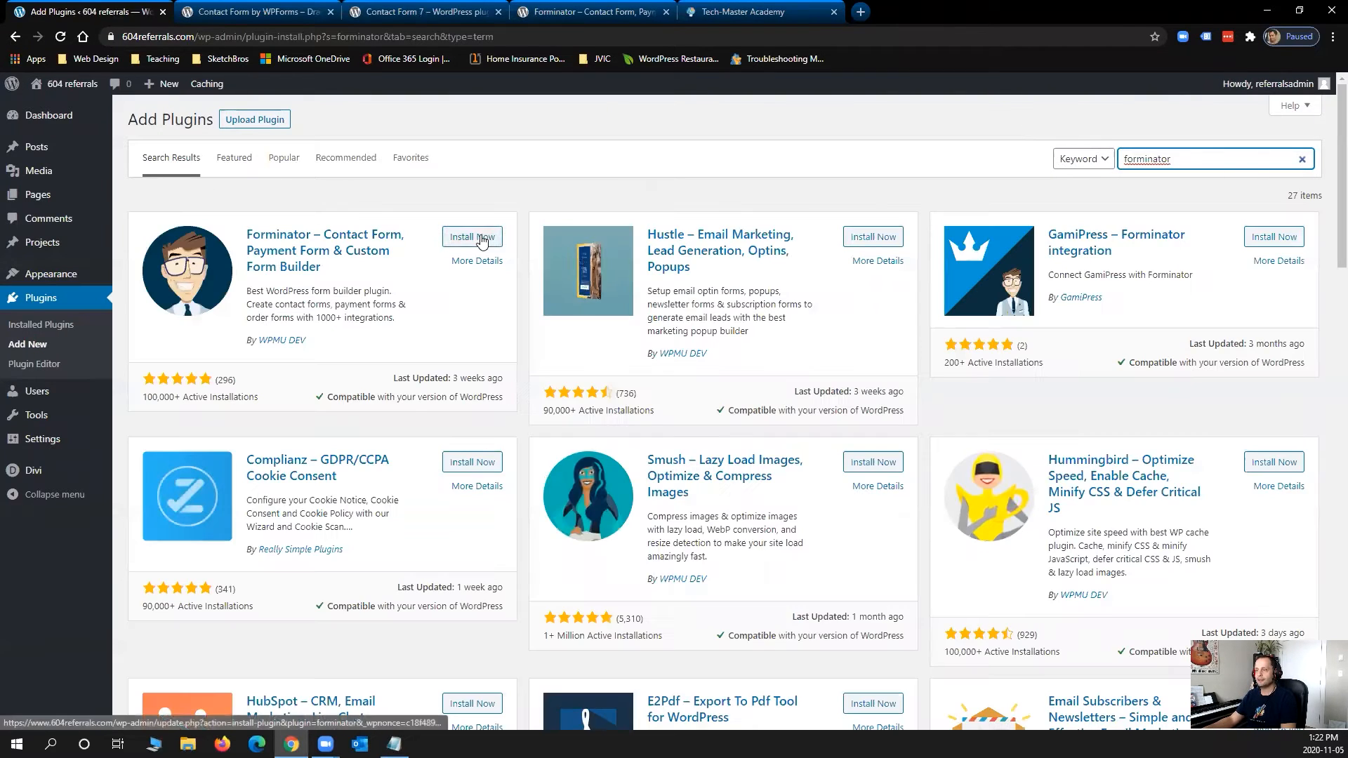
left_click(481, 239)
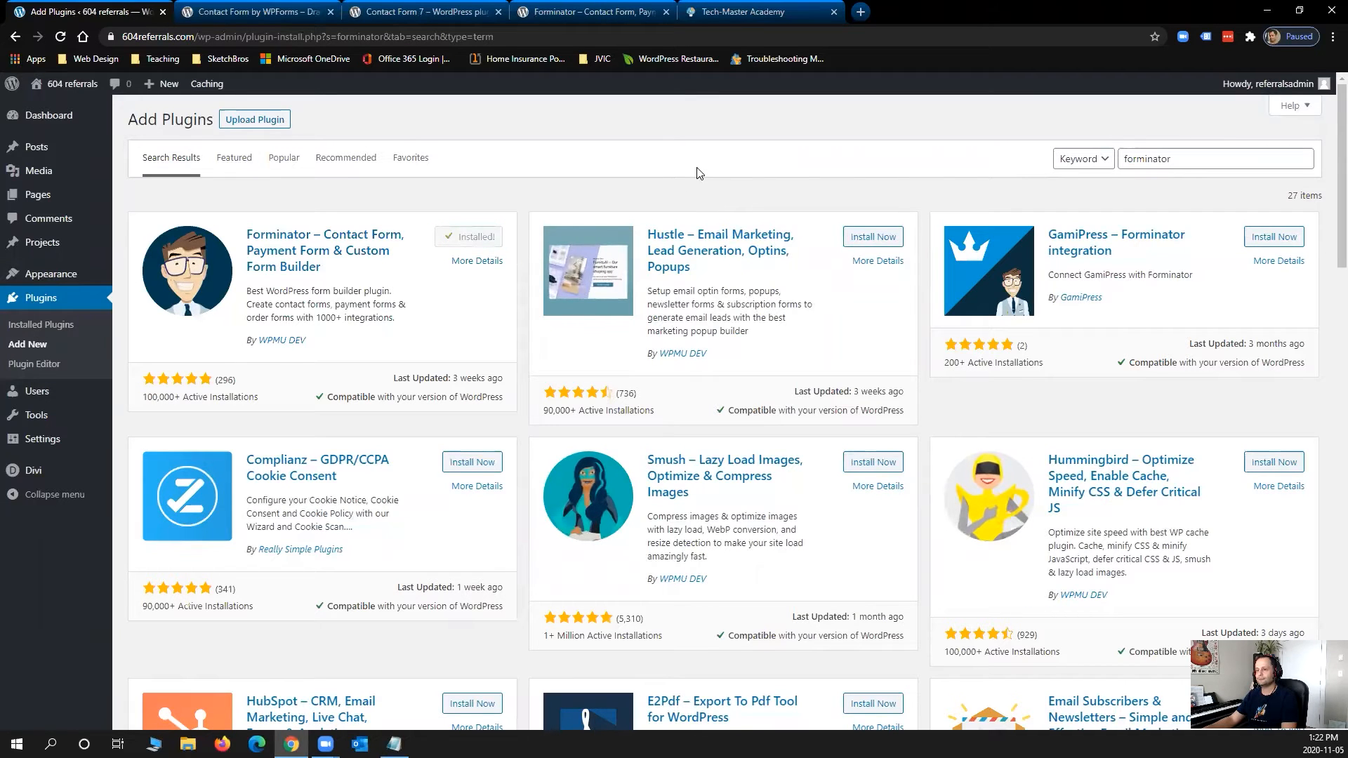
left_click(478, 236)
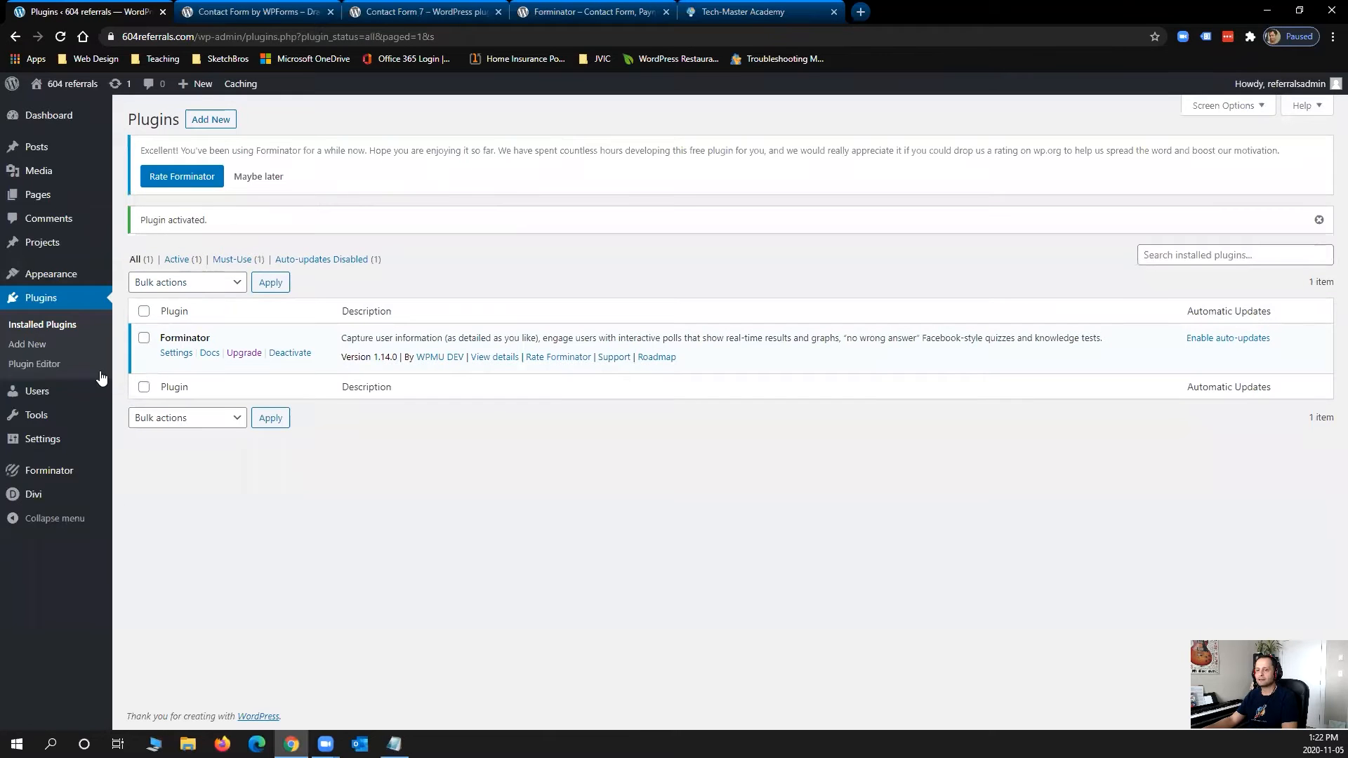
Step: Examine the Forminator dashboard, including its forms, polls and quizzes sections and the actions available for Test Form
mouse_move(67, 474)
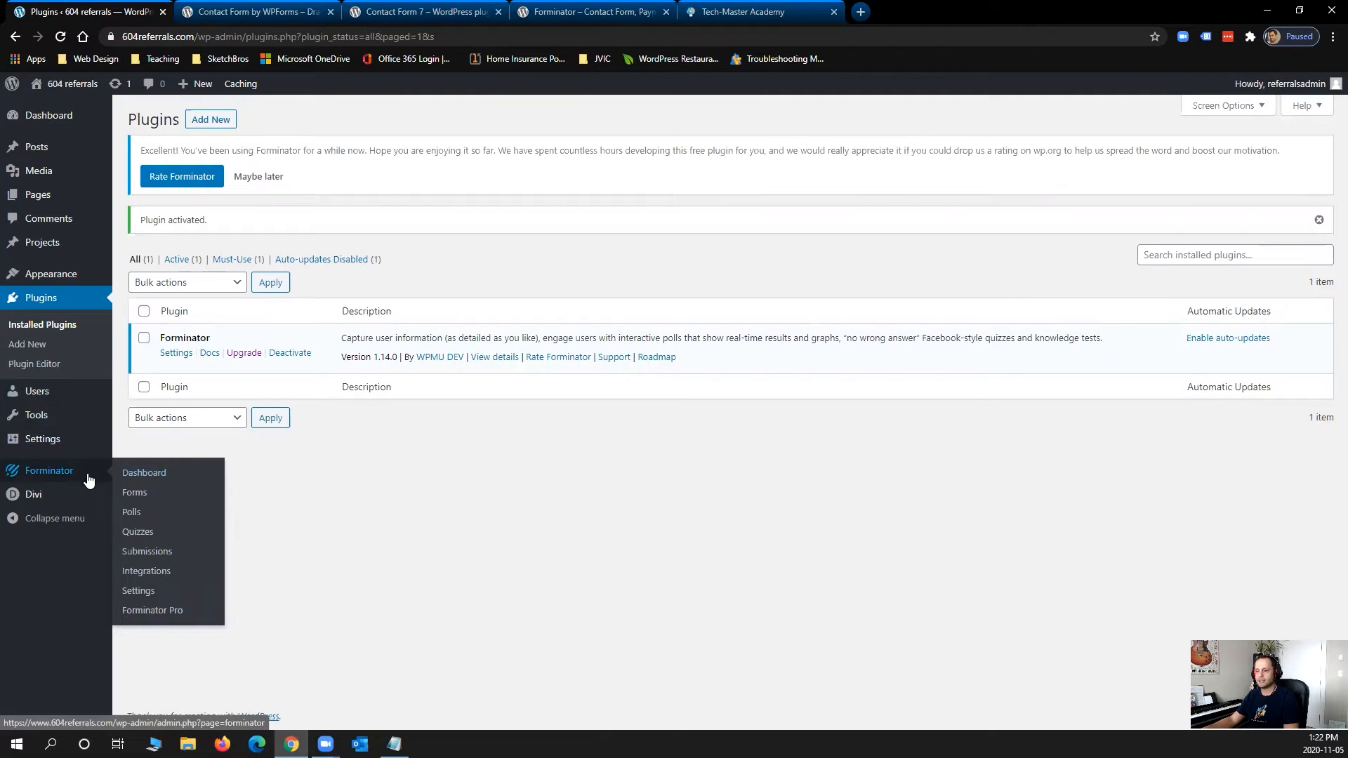
left_click(137, 473)
scroll(528, 421, "down", 3)
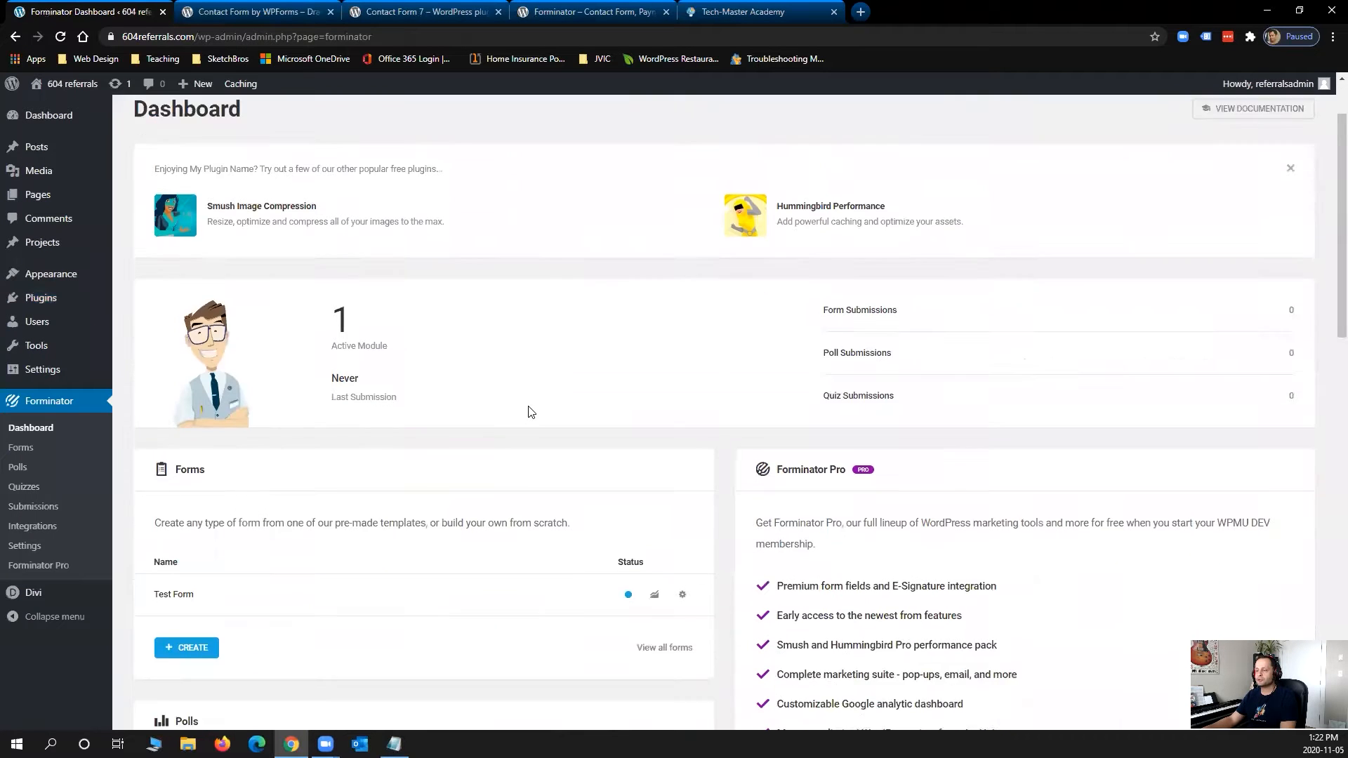
scroll(499, 482, "down", 4)
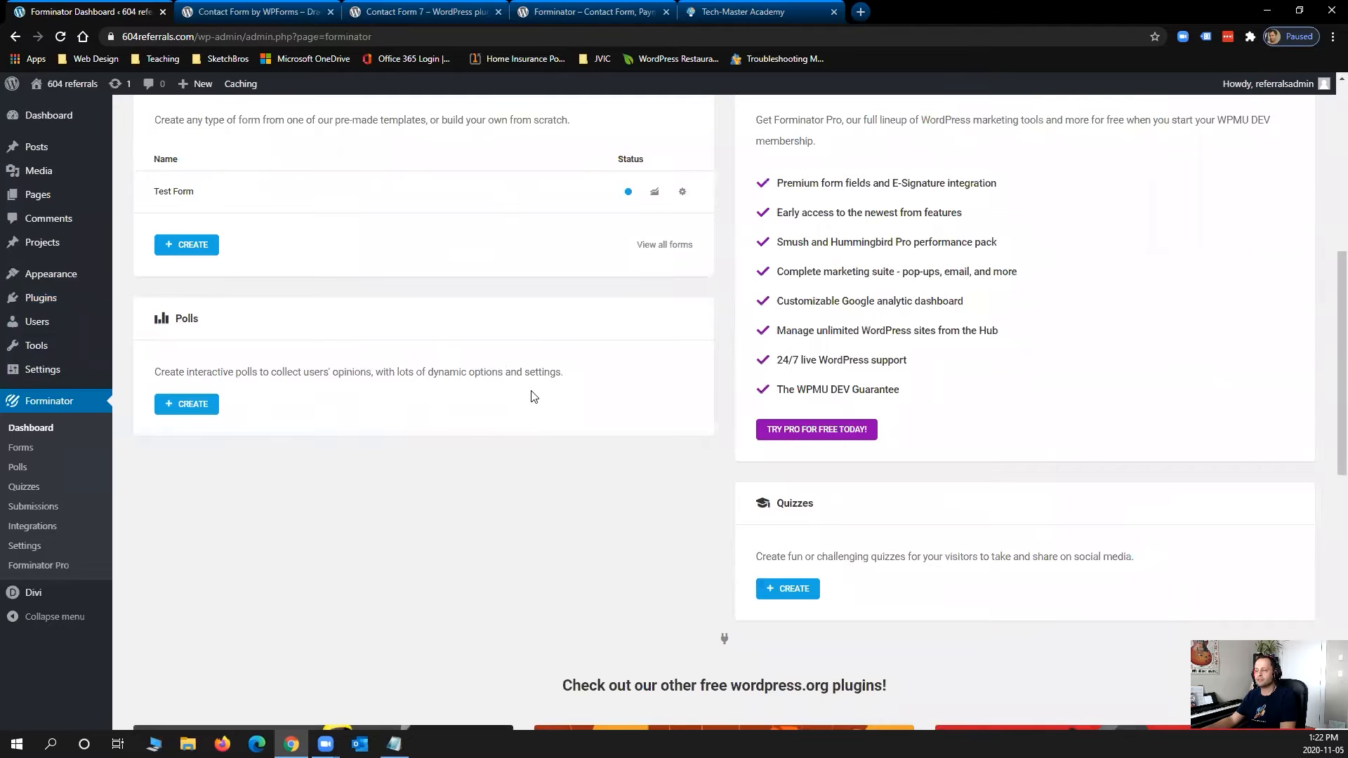
scroll(532, 396, "down", 3)
scroll(531, 397, "up", 5)
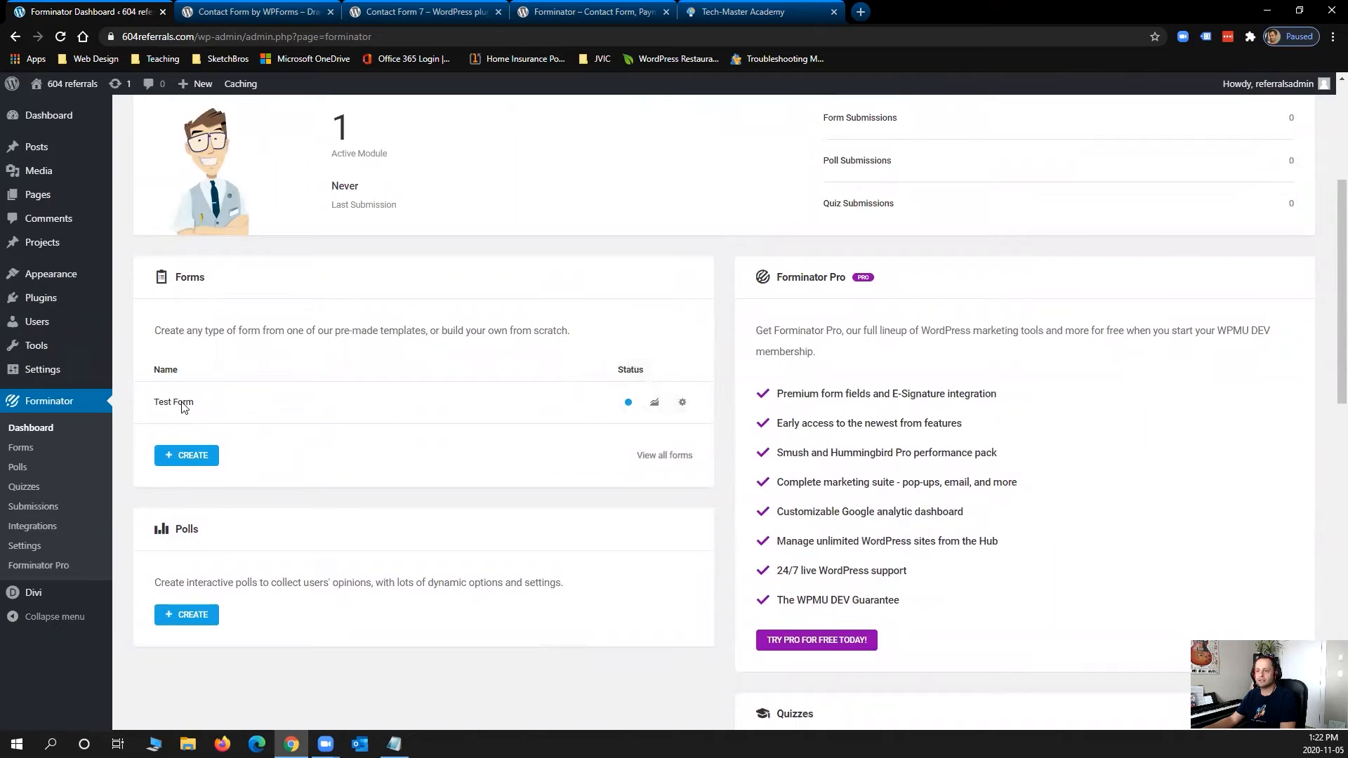
left_click(682, 403)
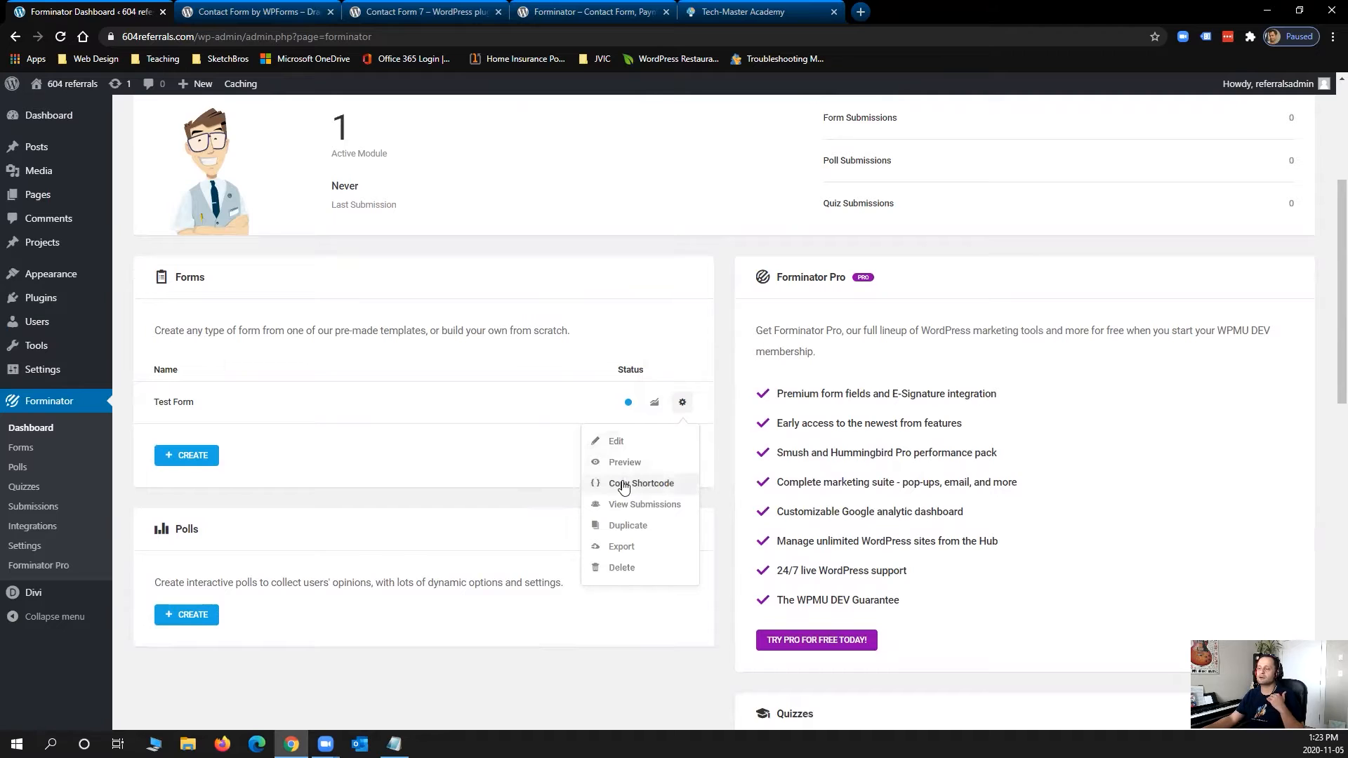
left_click(448, 379)
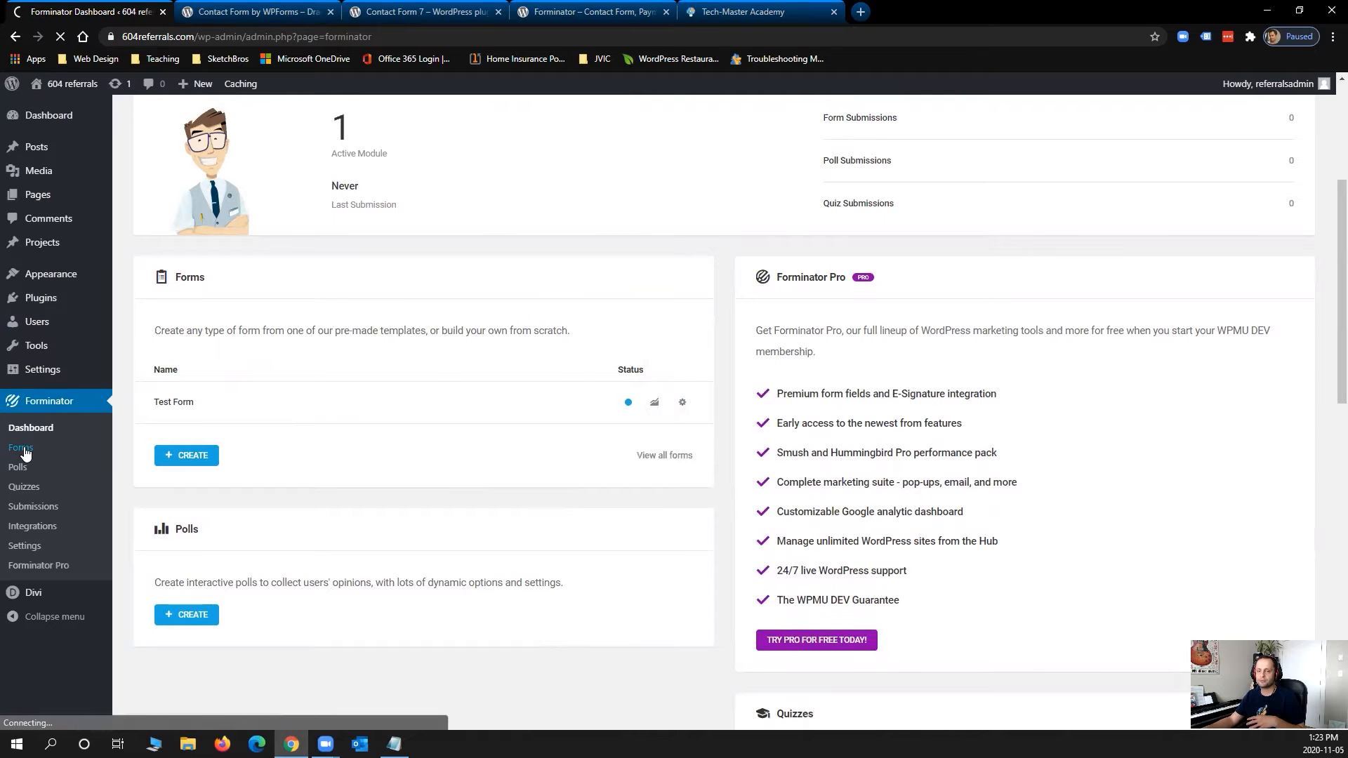
Step: Create a new Forminator form from the Blank template and name it "Sign Up - Paid"
left_click(231, 197)
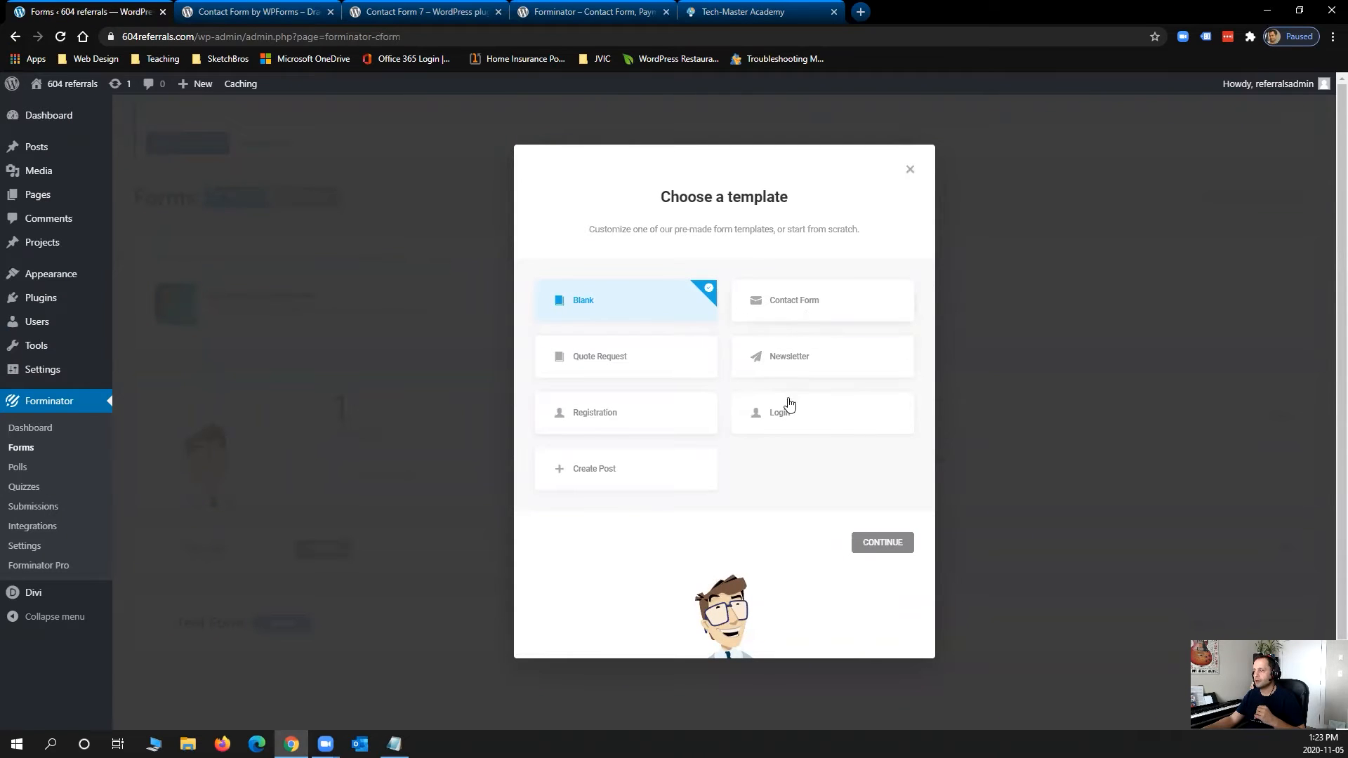
left_click(868, 542)
type("Sign Up")
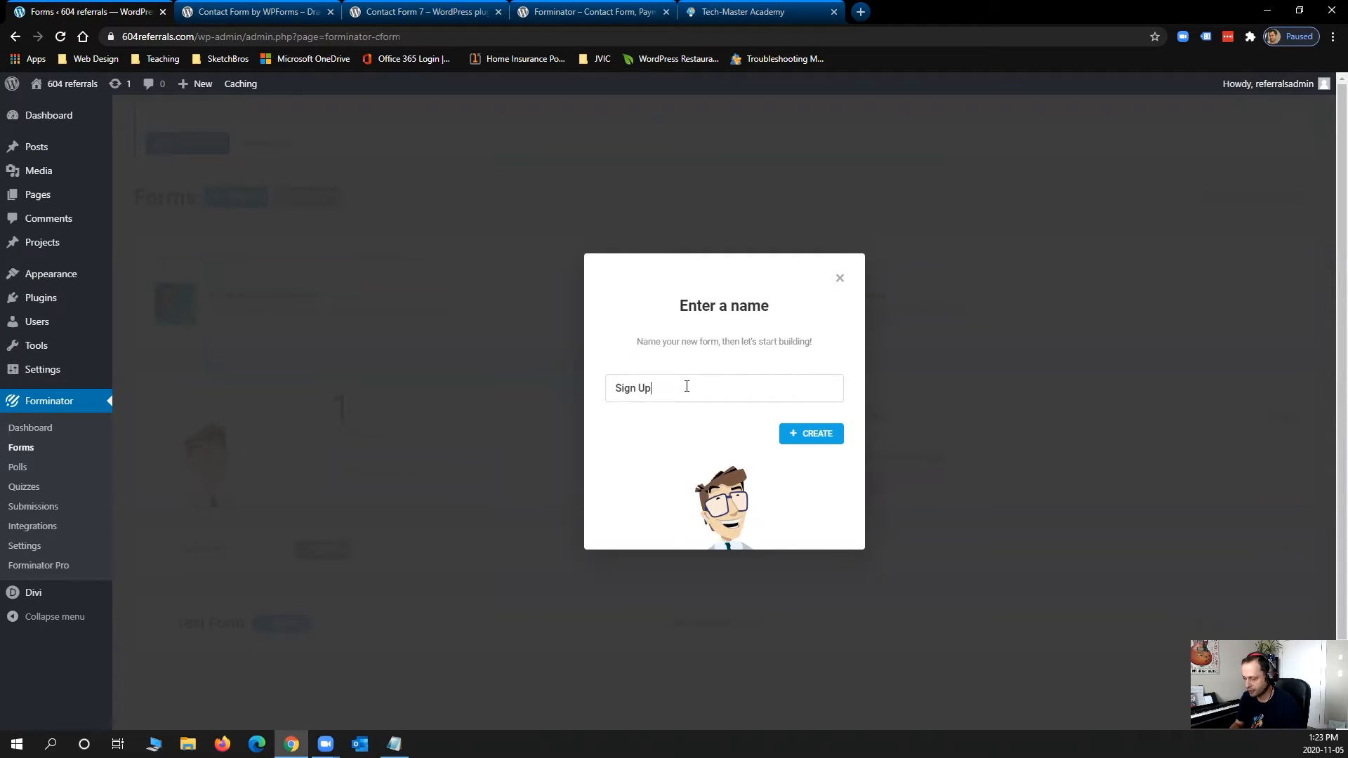
type(" - Paid")
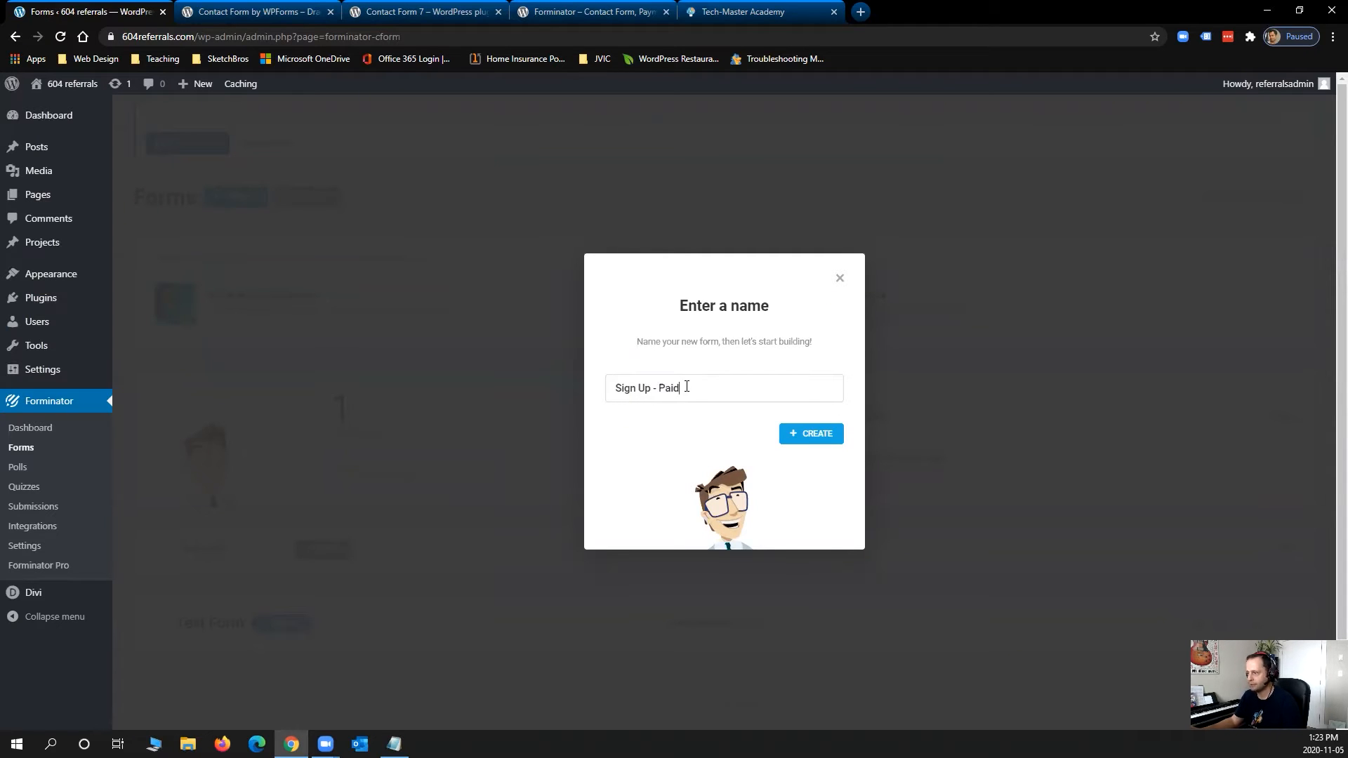
left_click(789, 445)
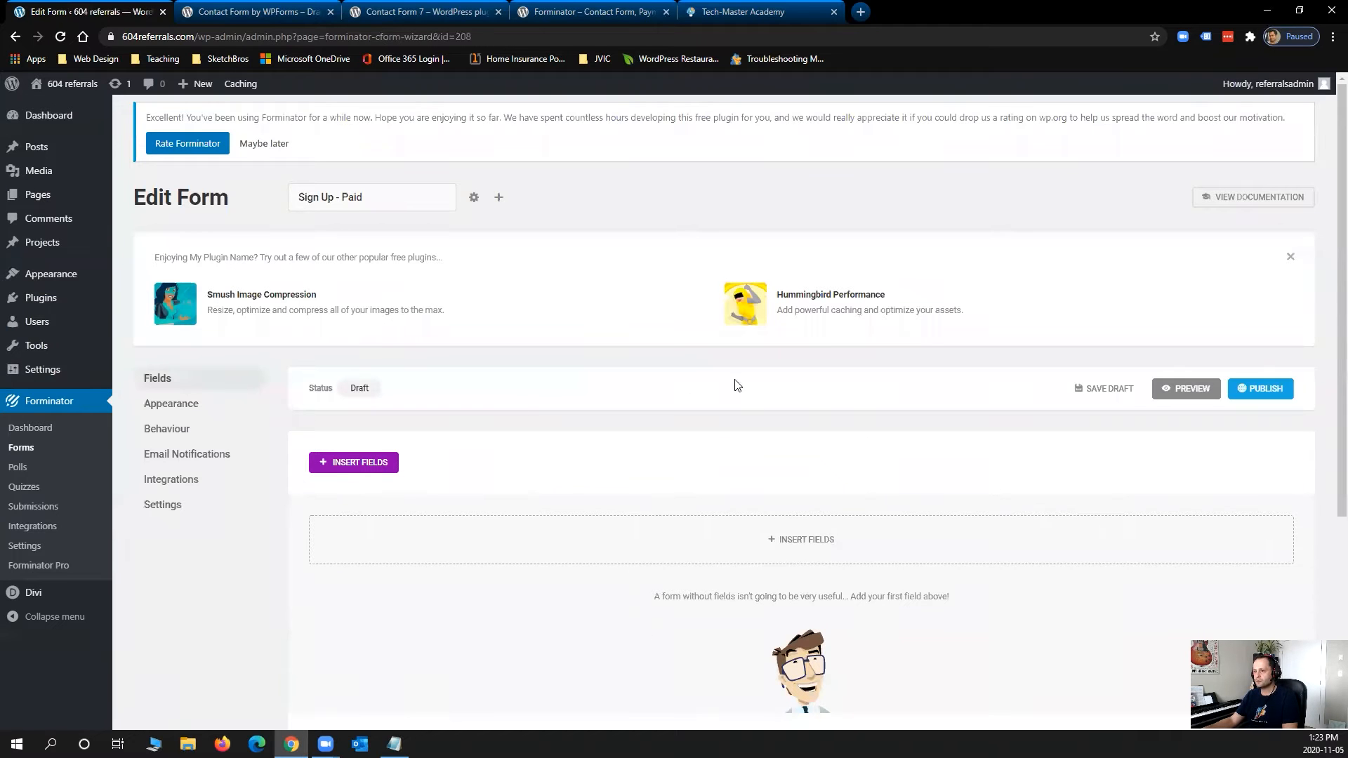
Step: Insert Name, Email, Address, Select and Stripe fields into the Sign Up - Paid form
scroll(623, 393, "down", 3)
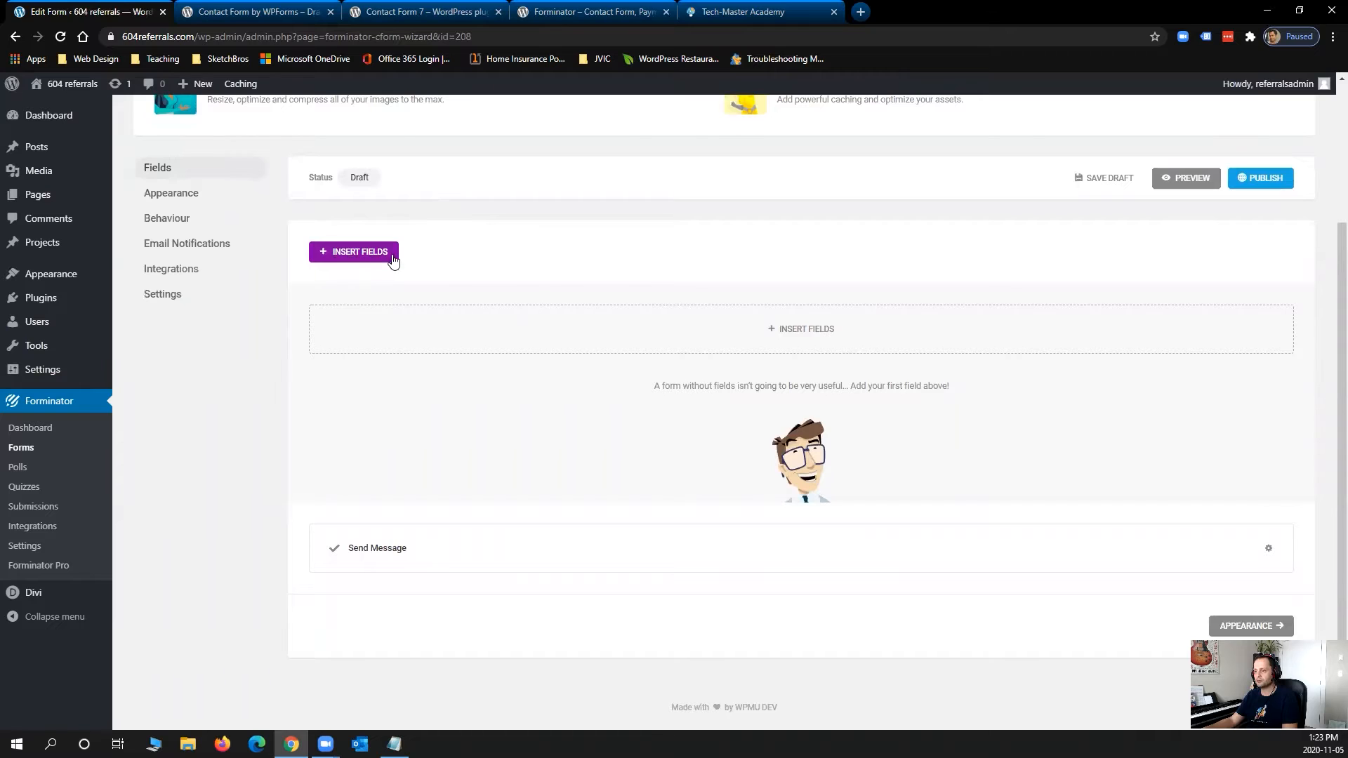
left_click(358, 257)
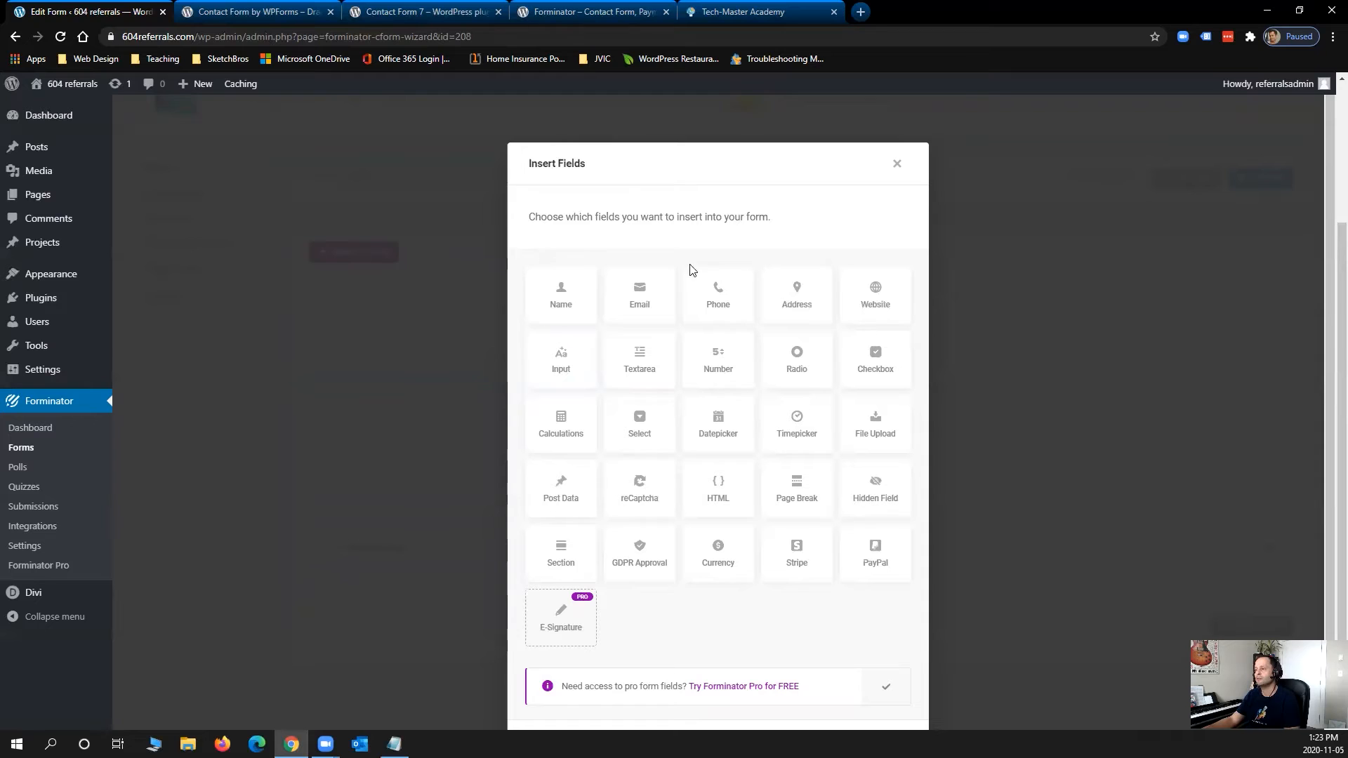
left_click(581, 296)
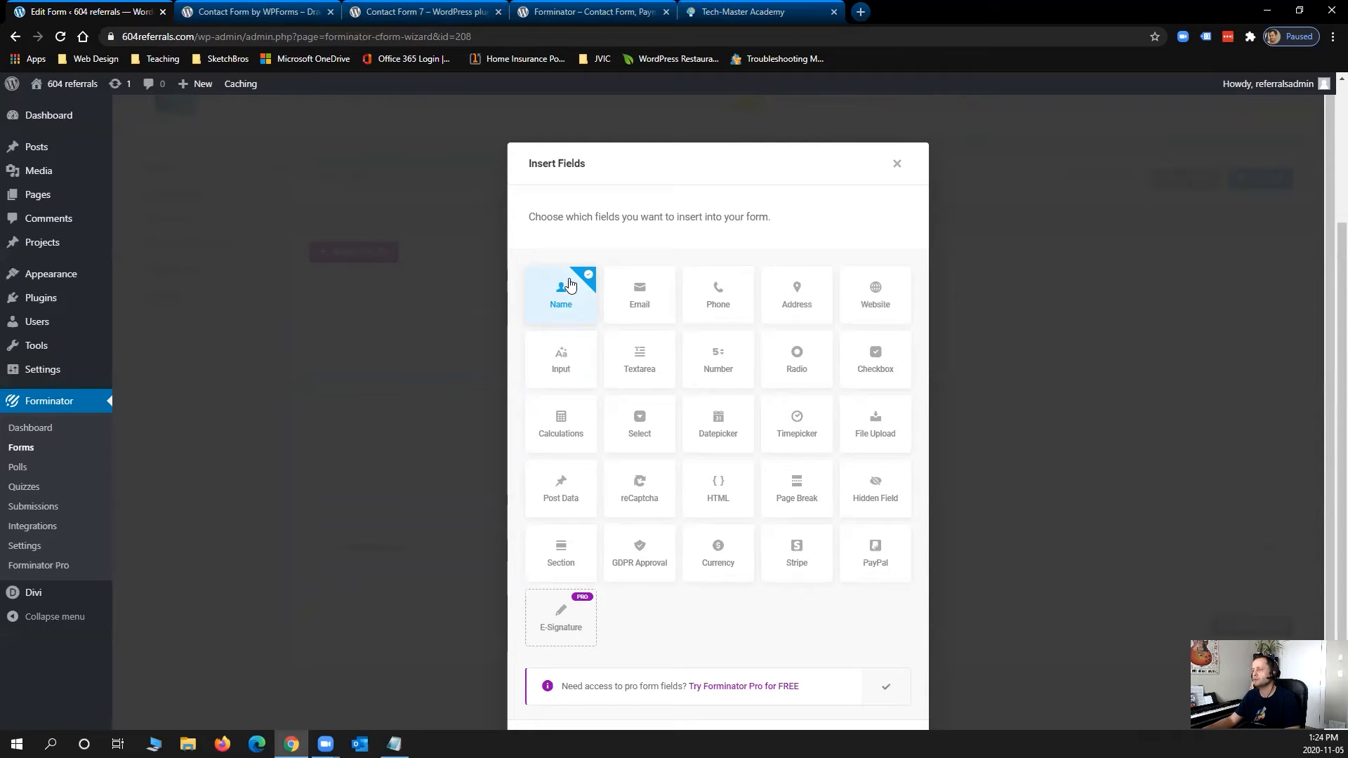
left_click(640, 293)
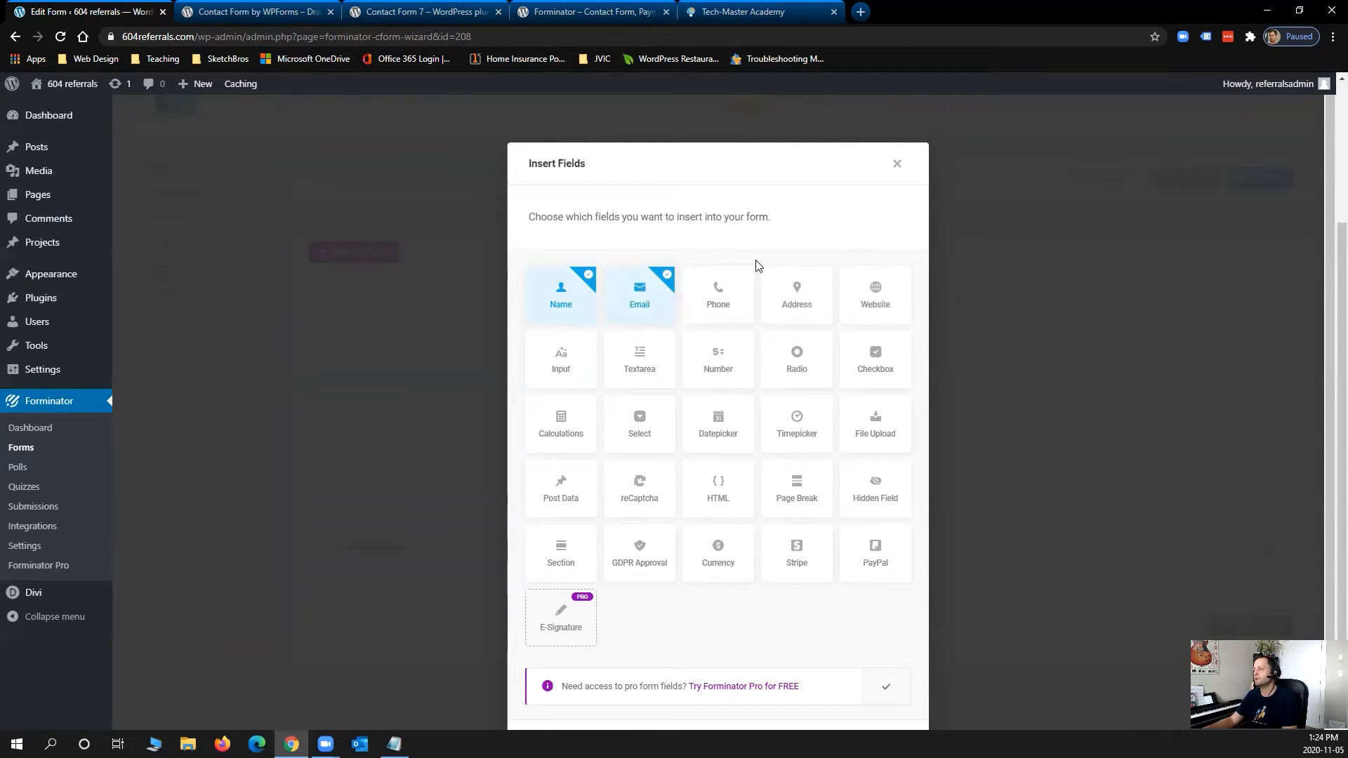
left_click(804, 299)
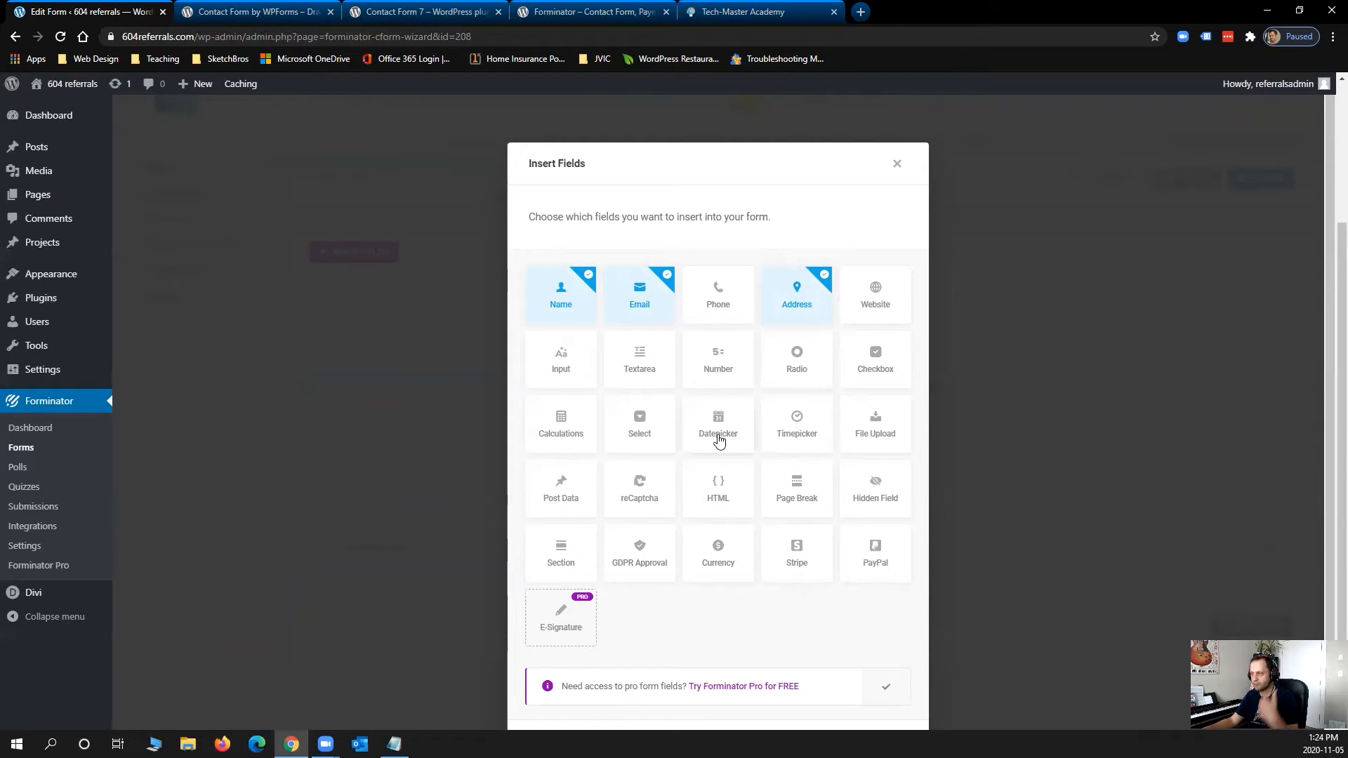
left_click(658, 404)
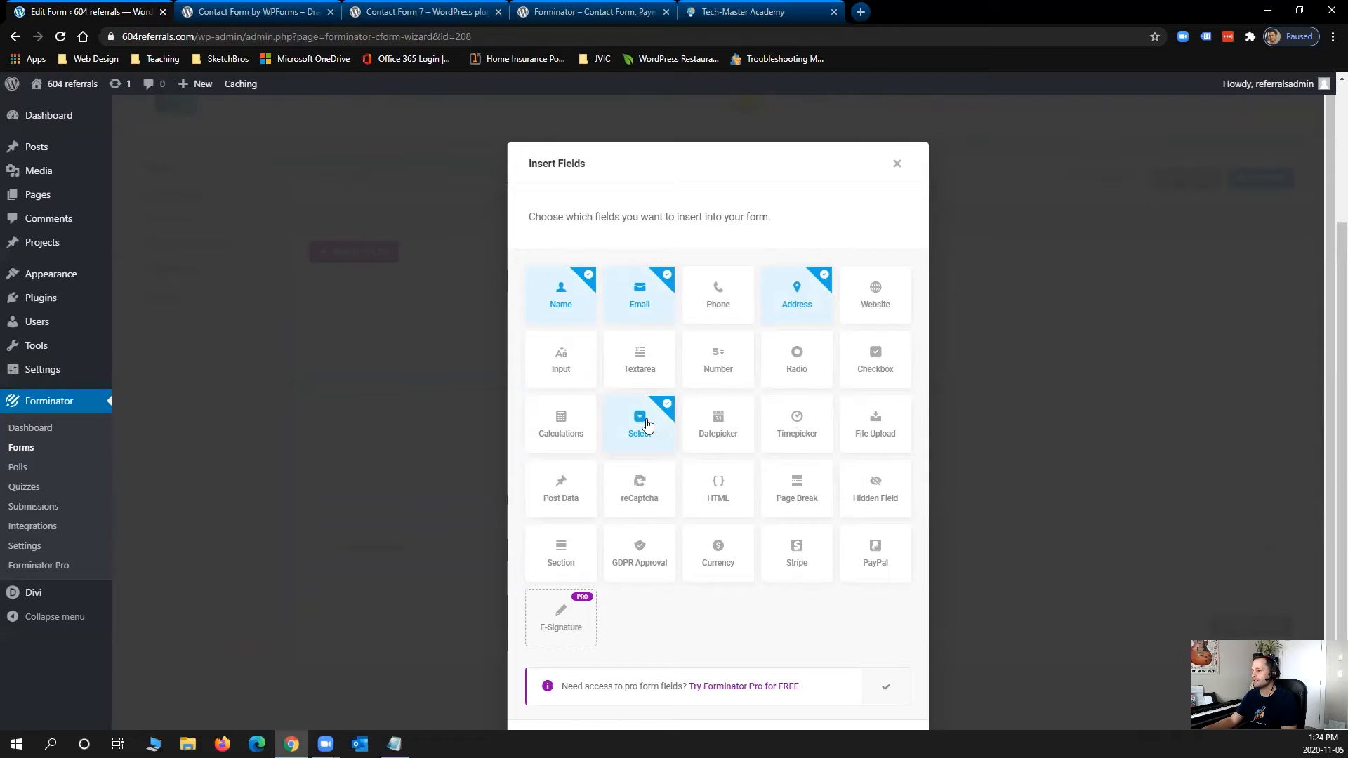
left_click(774, 555)
scroll(807, 589, "down", 1)
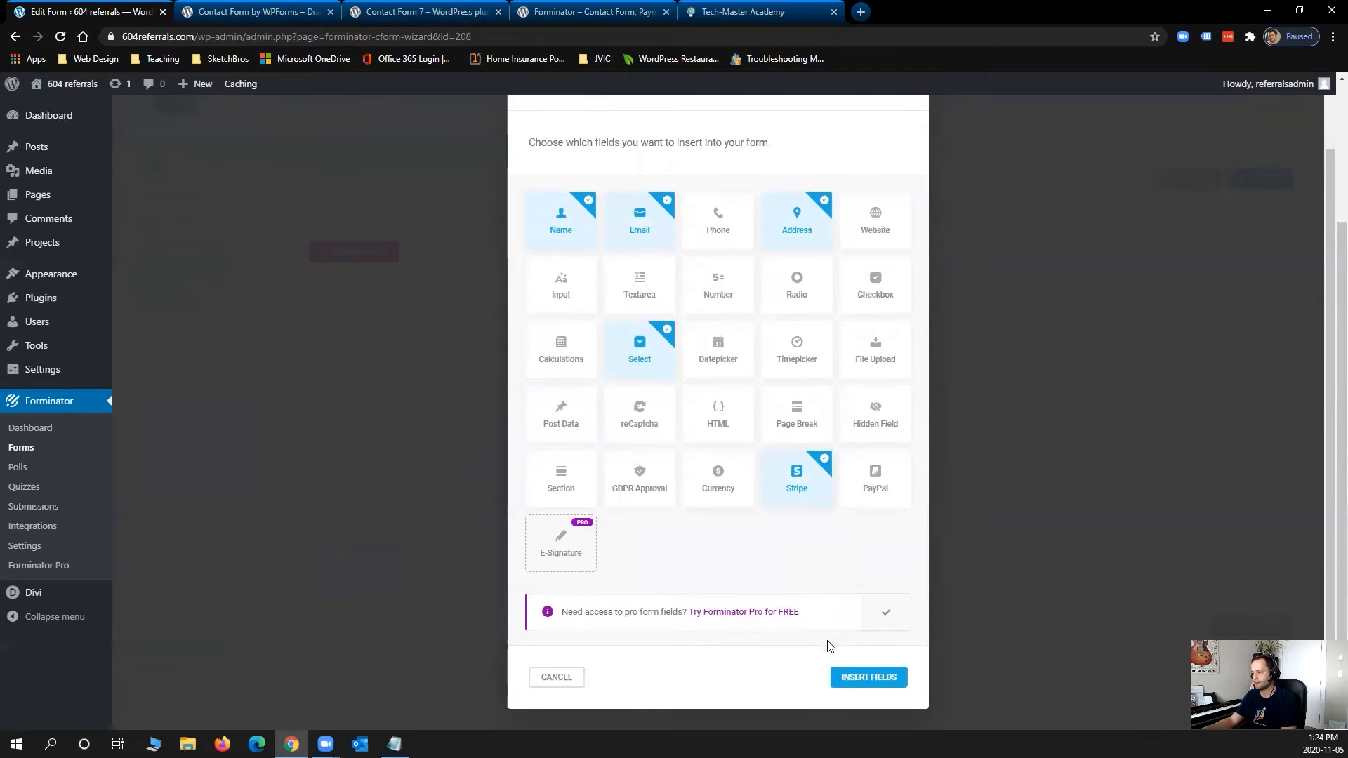
left_click(862, 678)
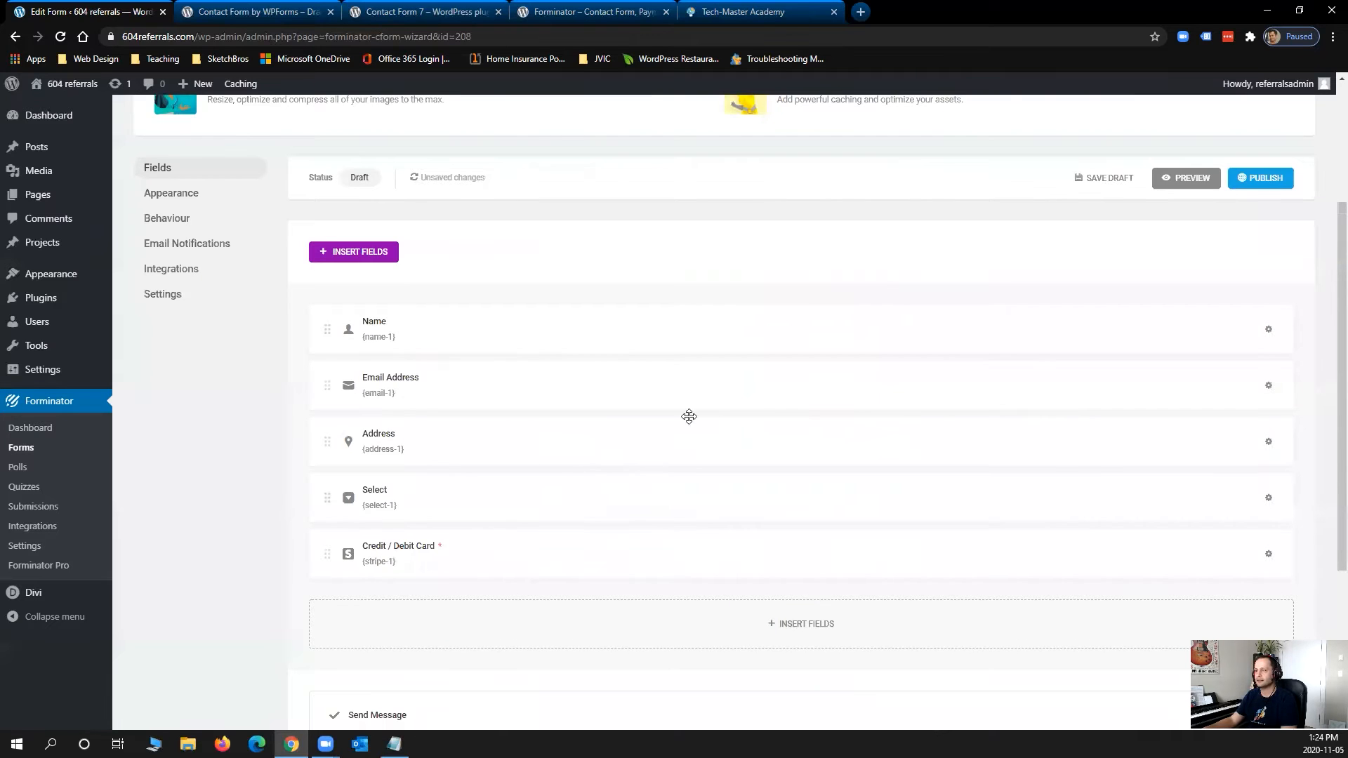
Step: Edit the Name field, keeping its Single type, and replace the surname in the placeholder's example name
left_click(1268, 329)
left_click(1220, 366)
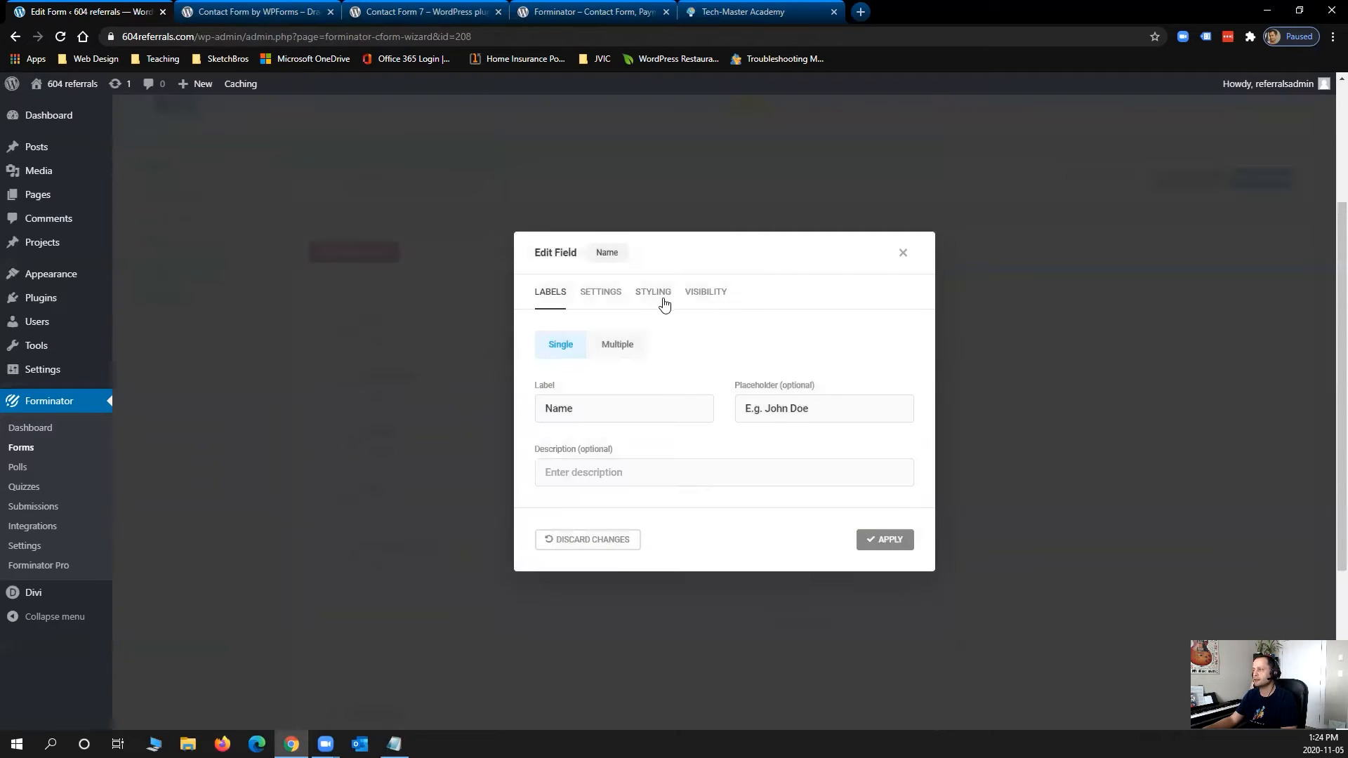
left_click(610, 351)
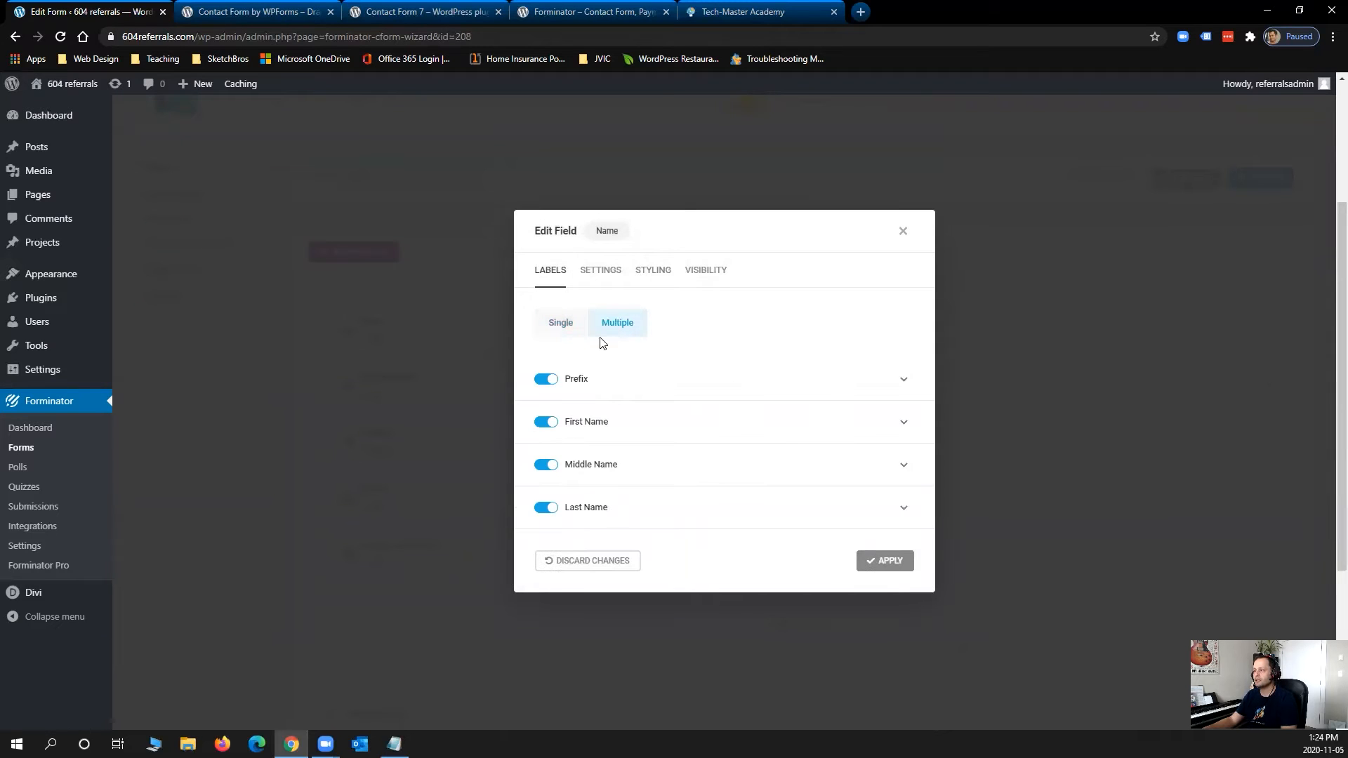
left_click(544, 327)
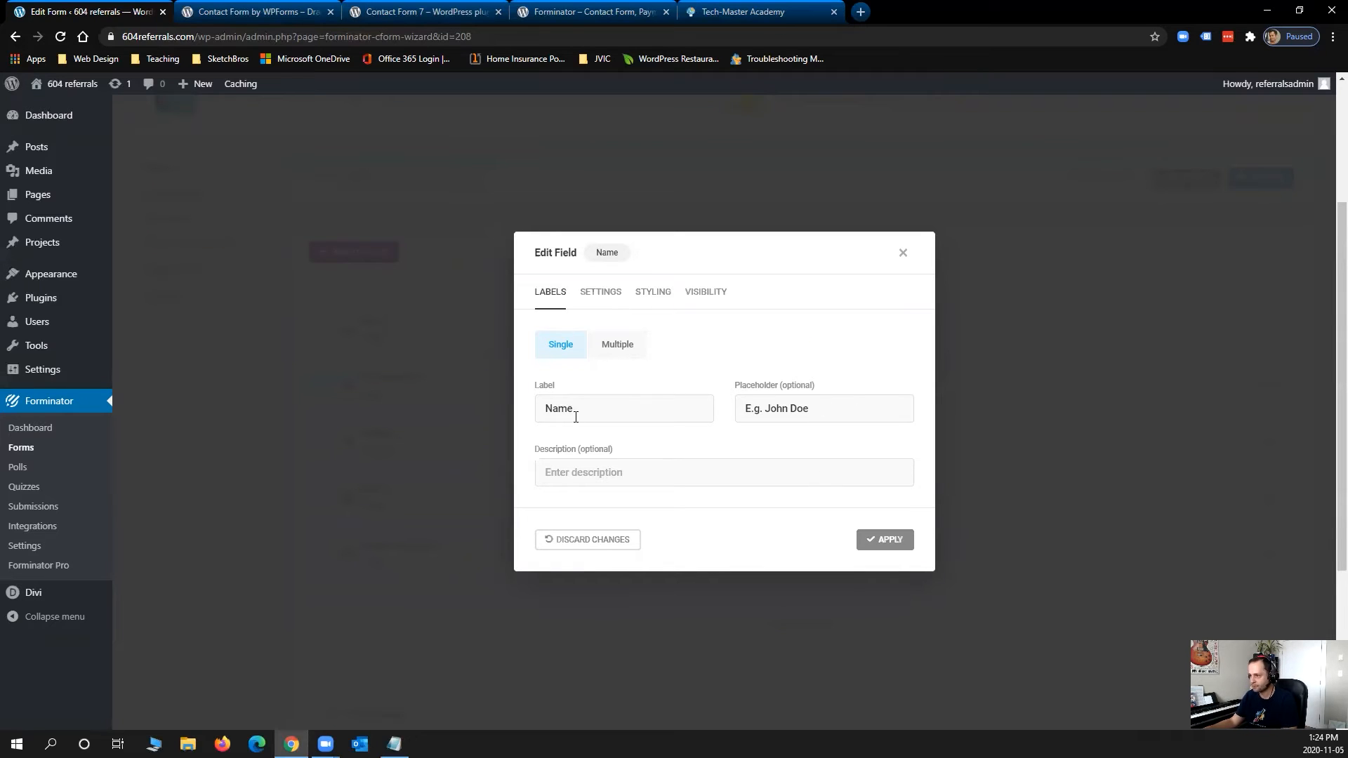
mouse_move(814, 407)
left_mouse_down()
mouse_move(746, 407)
mouse_move(794, 406)
left_mouse_up()
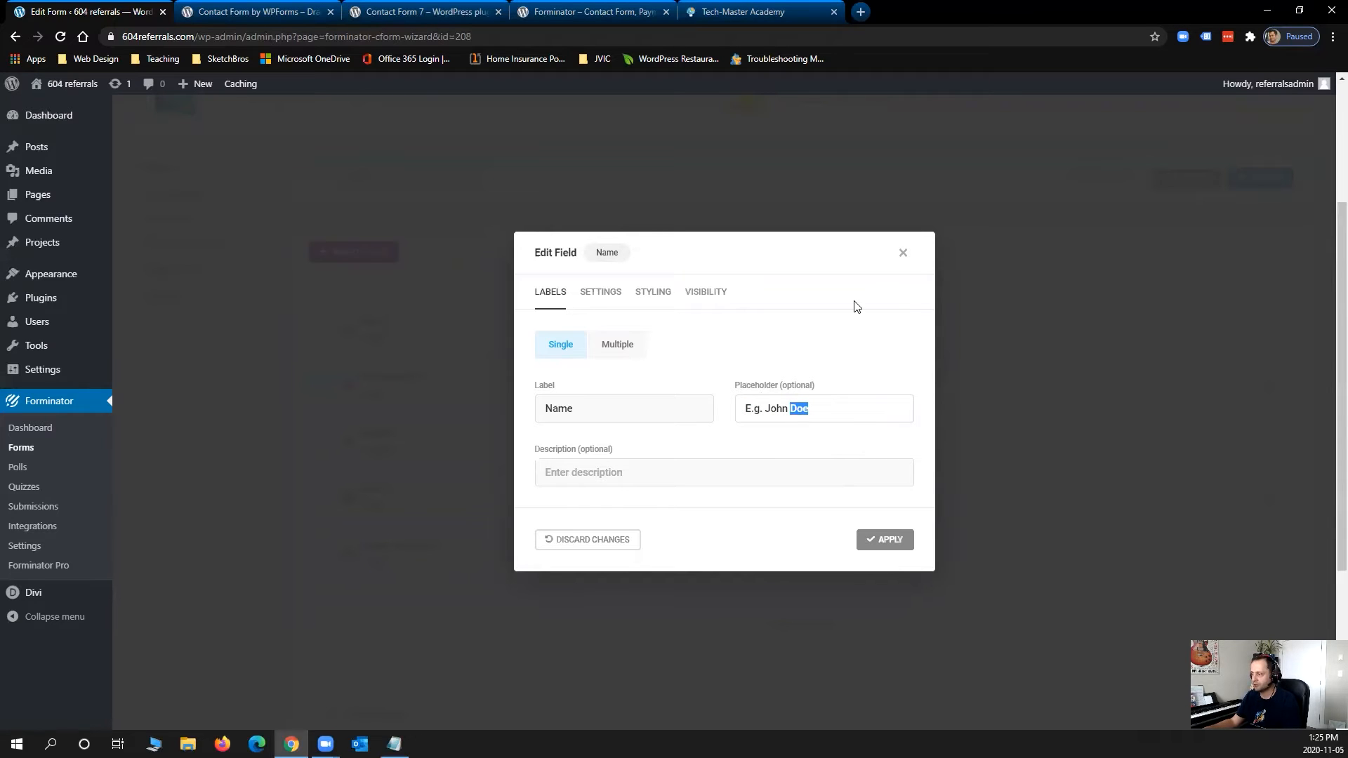
type("Smith")
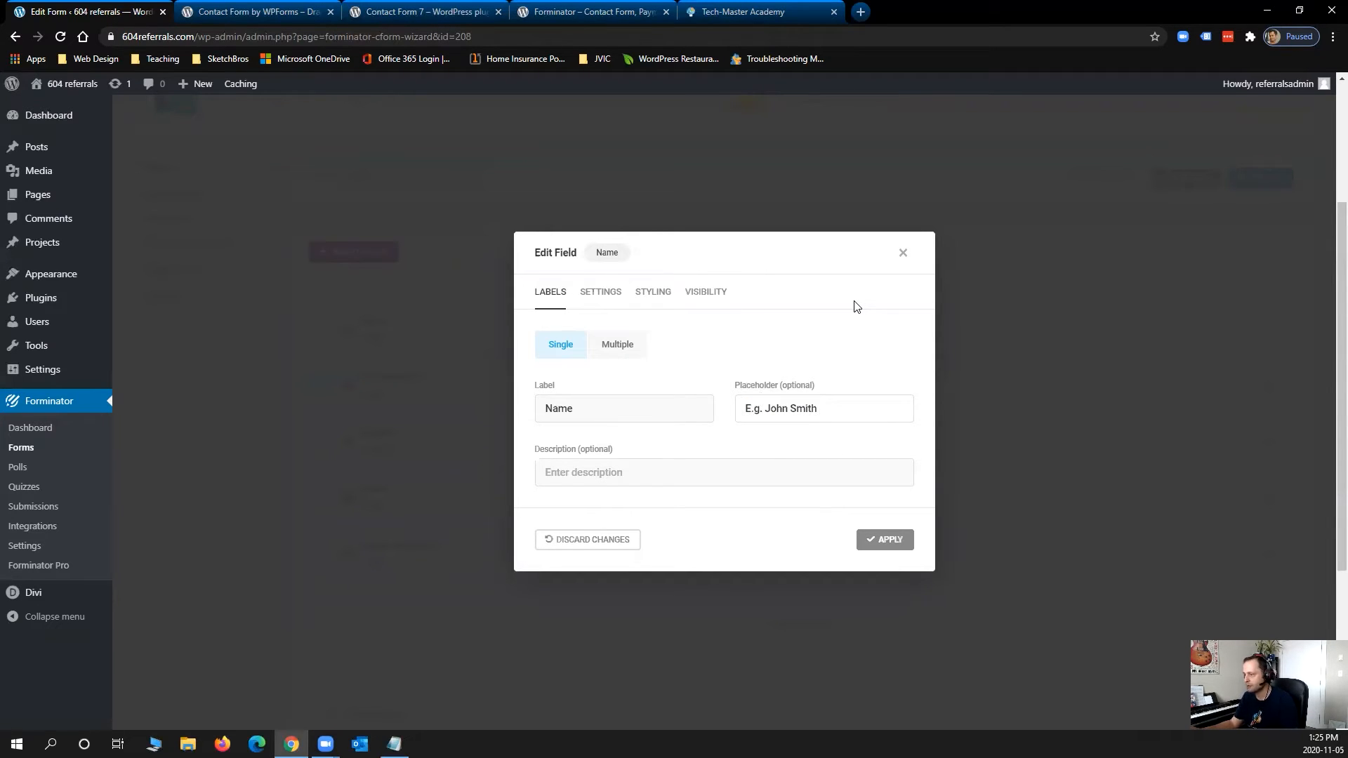
Step: Make the Name field required, check its styling and visibility options, and apply the field changes
left_click(593, 293)
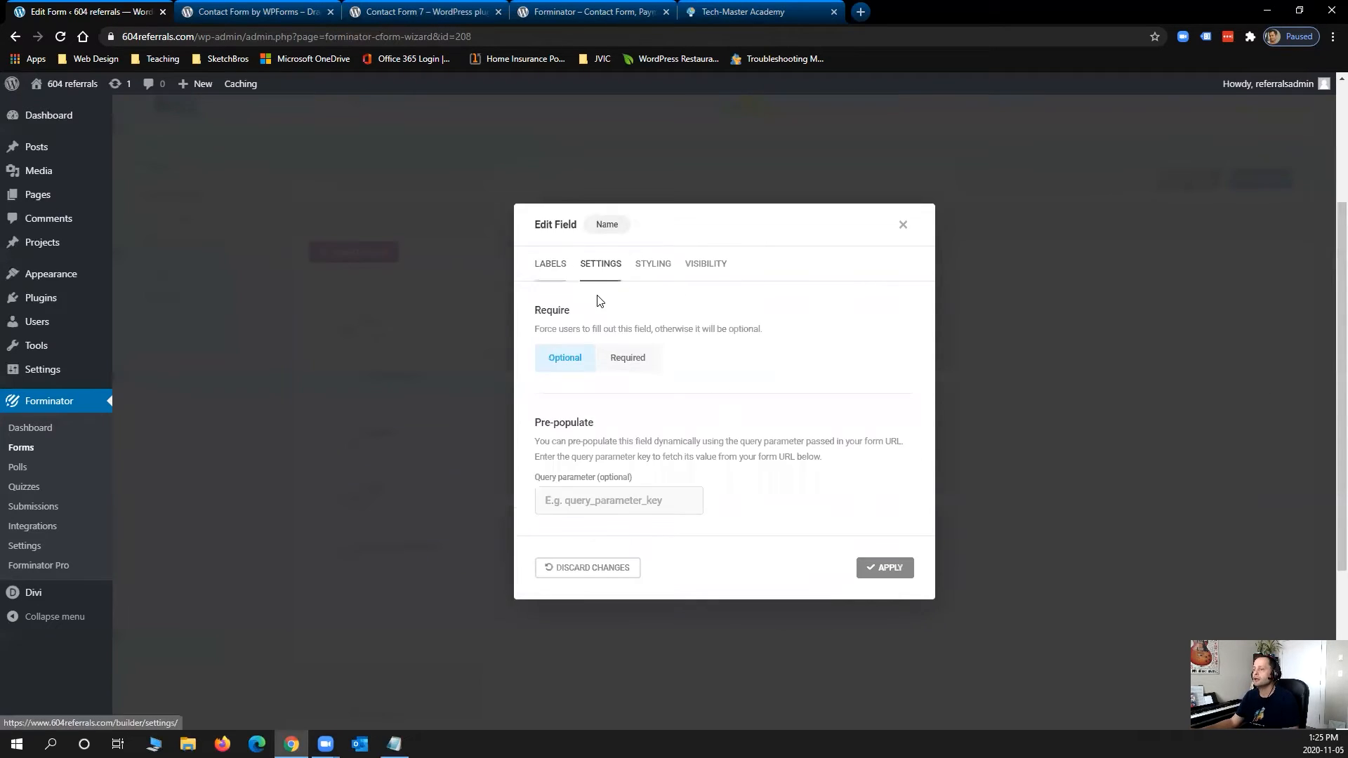
left_click(615, 363)
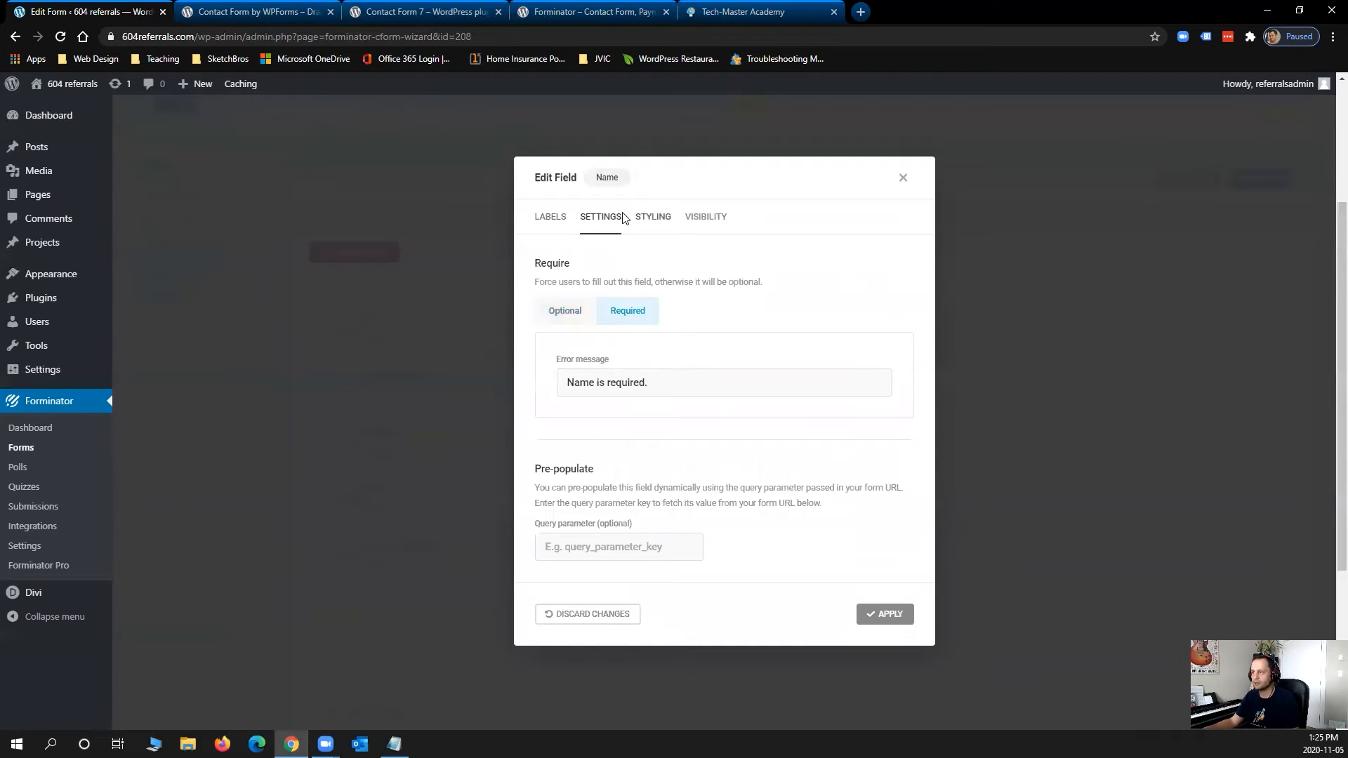
left_click(653, 218)
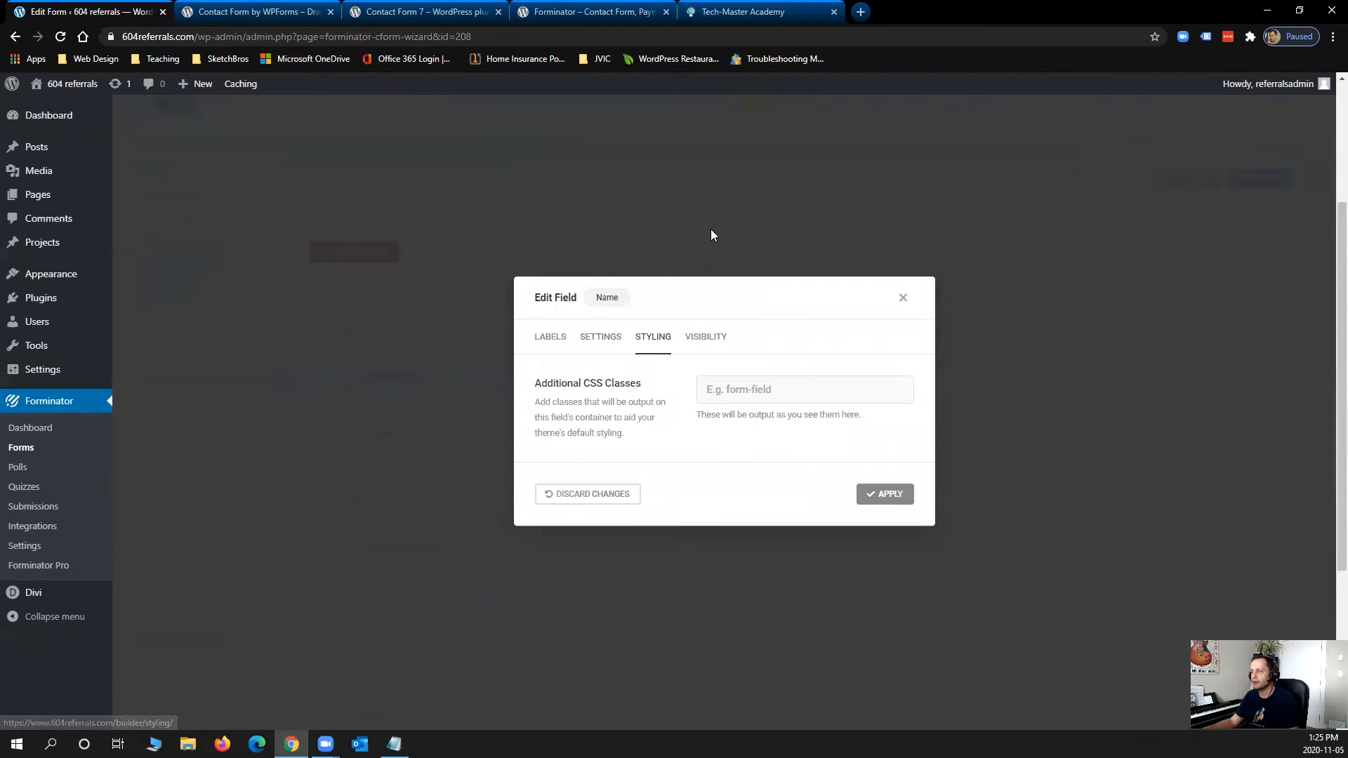
left_click(705, 335)
left_click(883, 596)
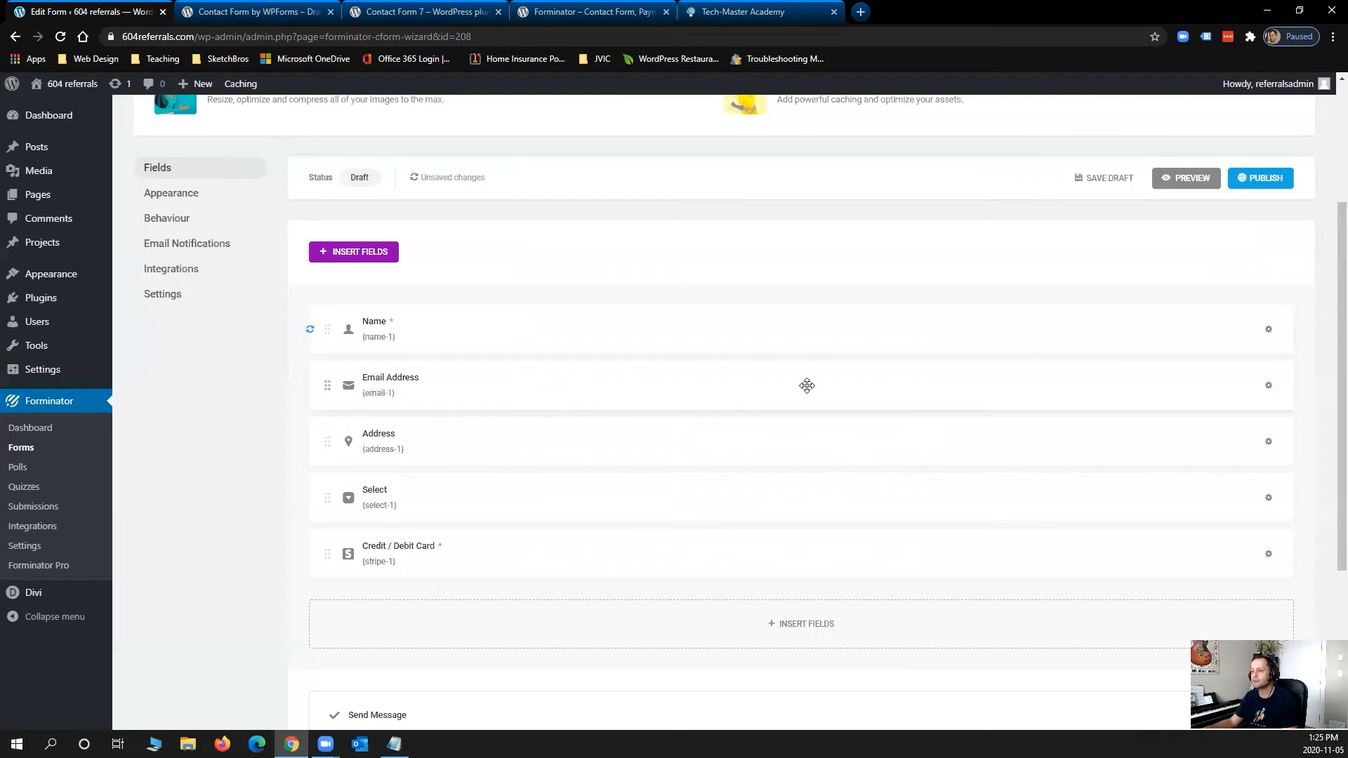
Step: Make the Email Address field required and apply the change
left_click(1270, 387)
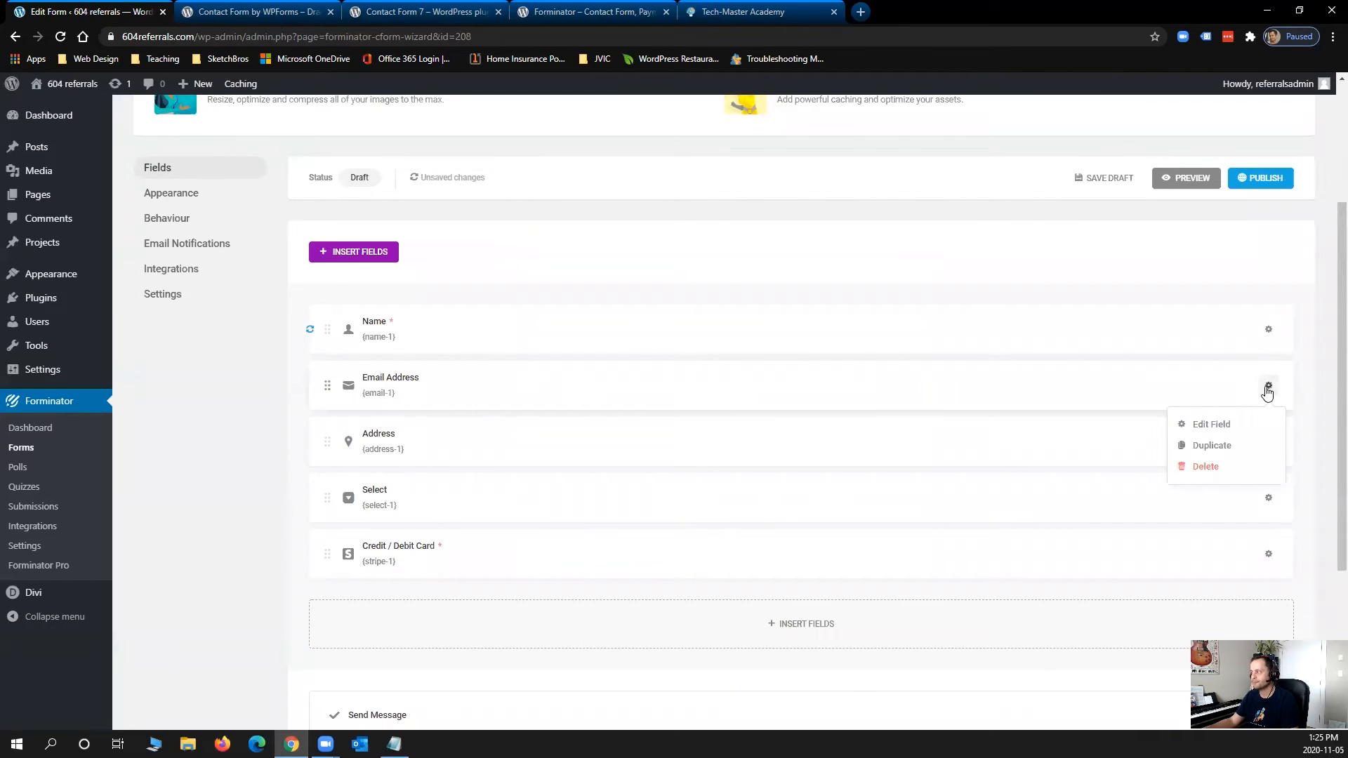
left_click(1242, 422)
left_click(577, 316)
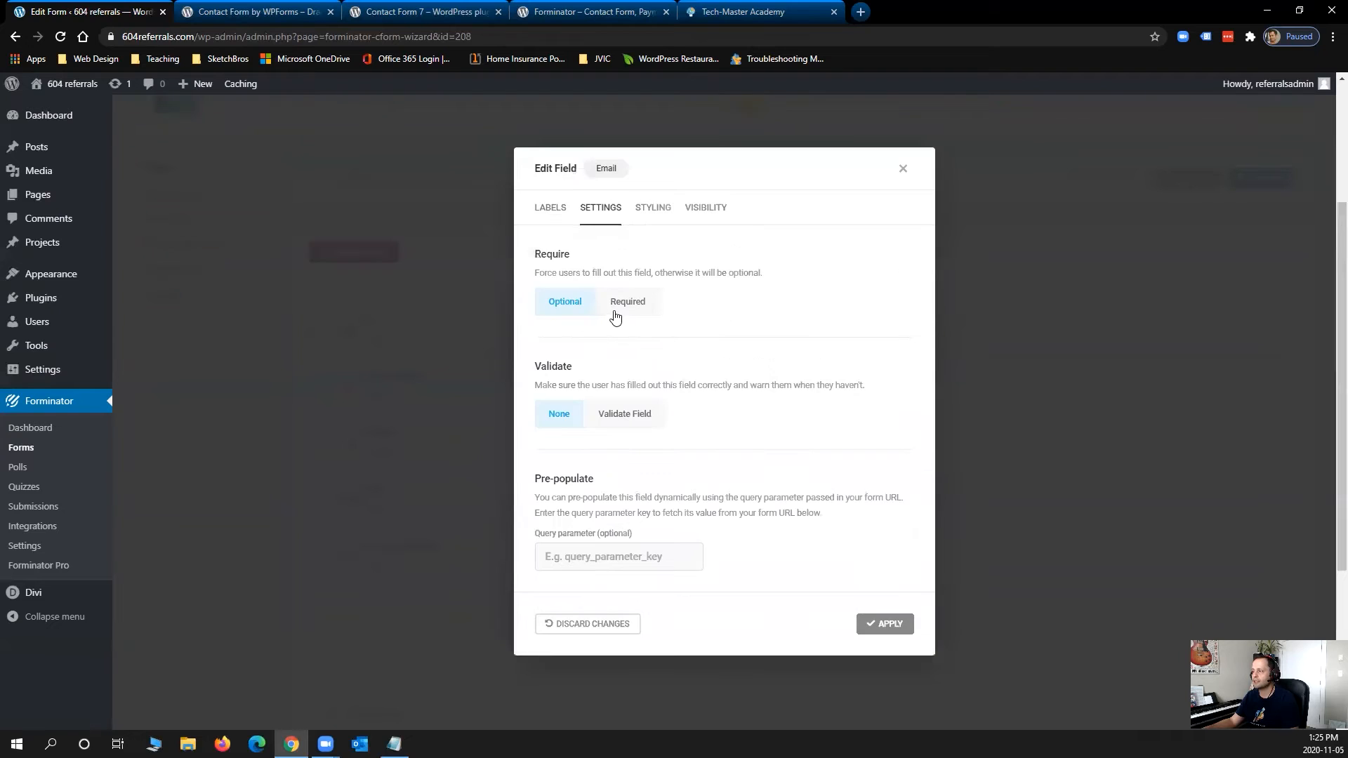
left_click(628, 306)
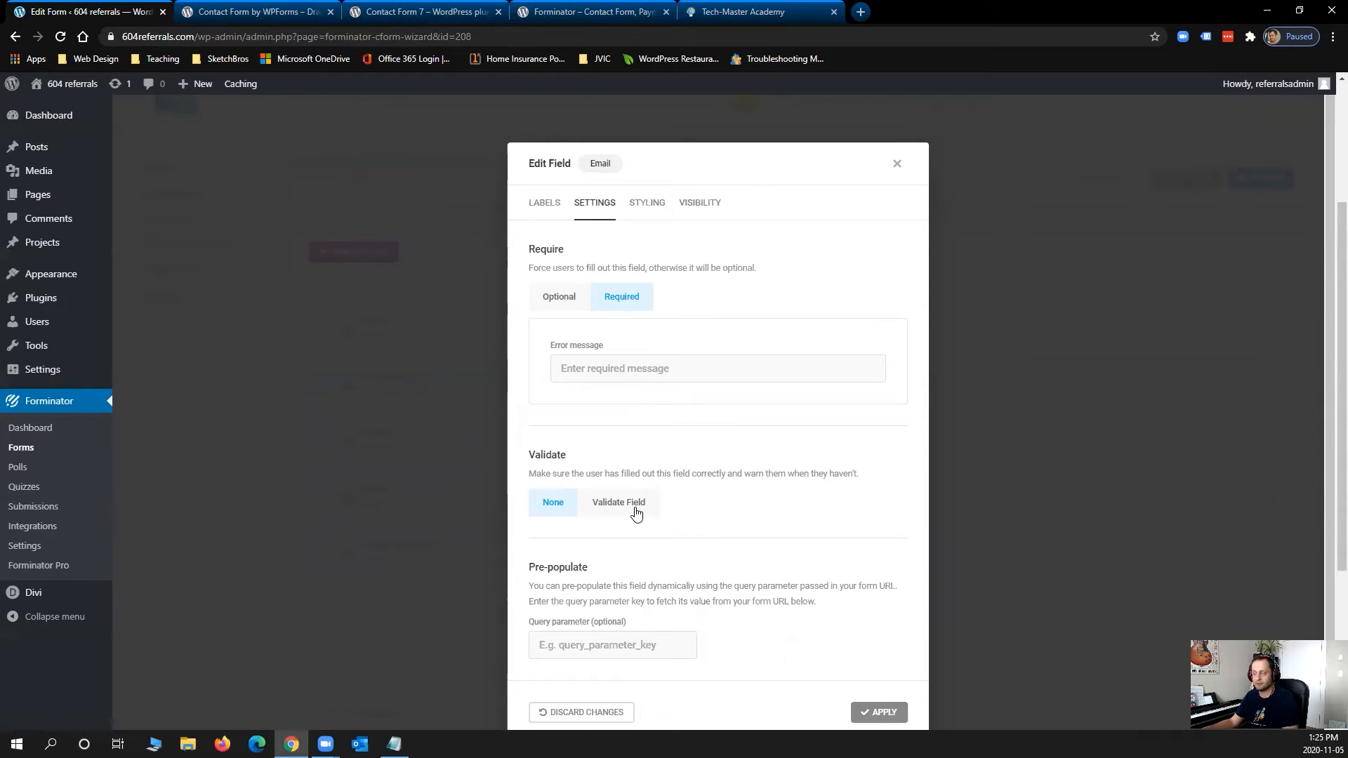
left_click(878, 711)
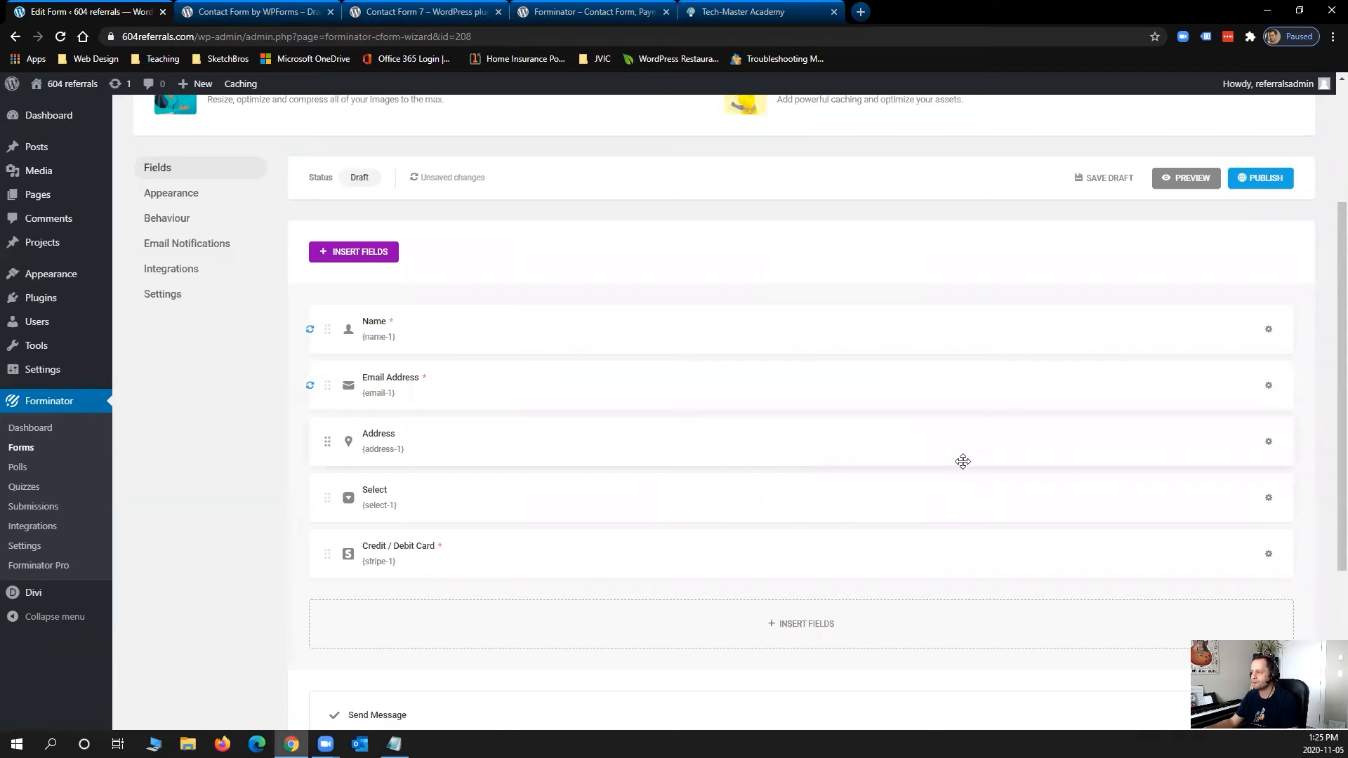
Step: Edit the Address field and disable its "Apartment, suite, etc." line
left_click(1268, 444)
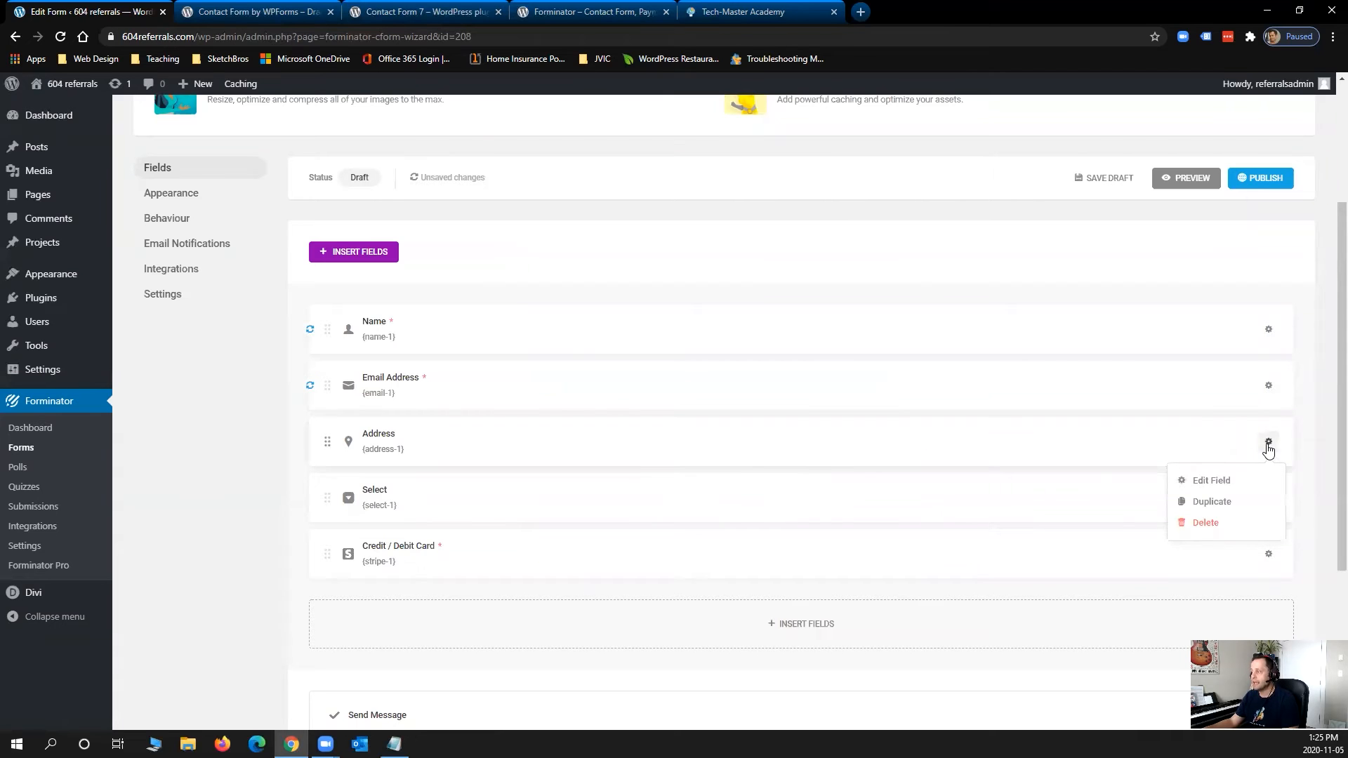
left_click(1225, 480)
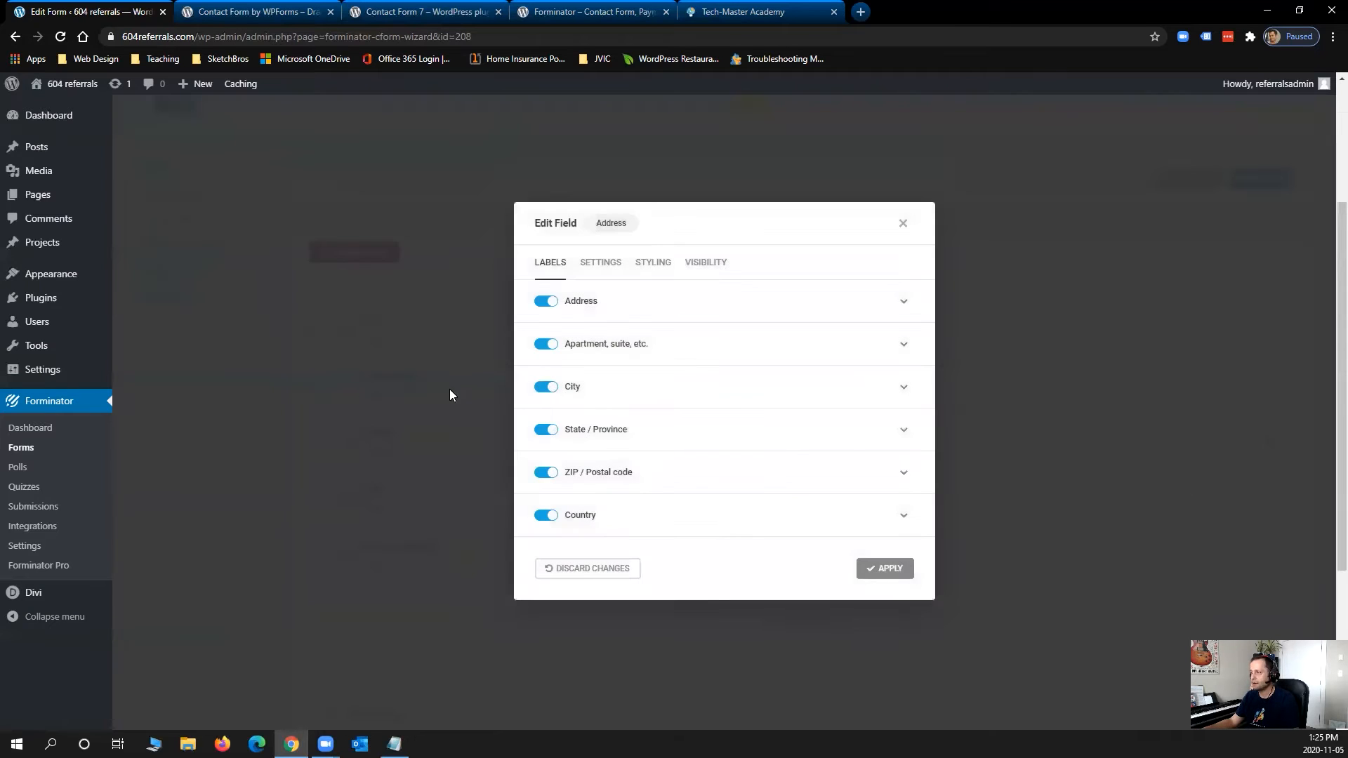
left_click(551, 346)
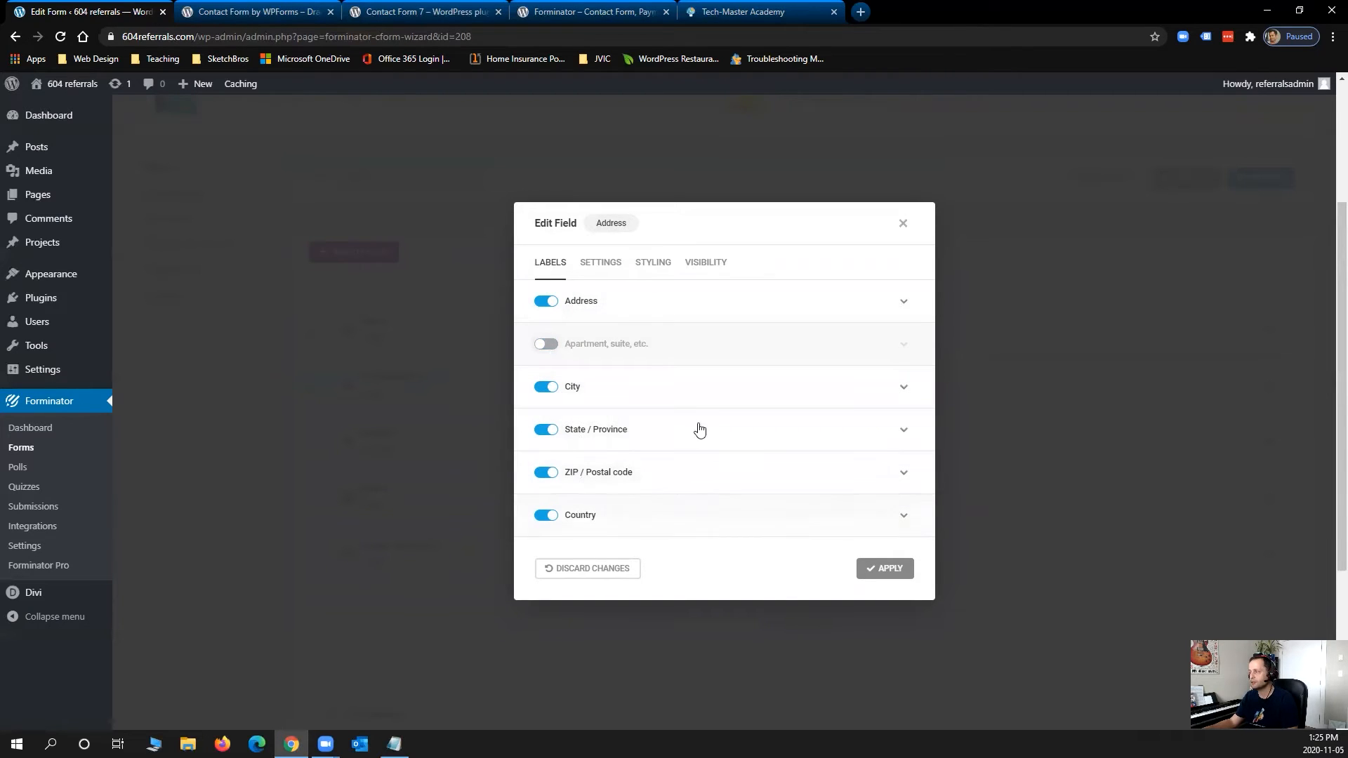
Step: Make the Address, City, State / Province and ZIP / Postal code parts of the Address field required and apply the changes
left_click(599, 264)
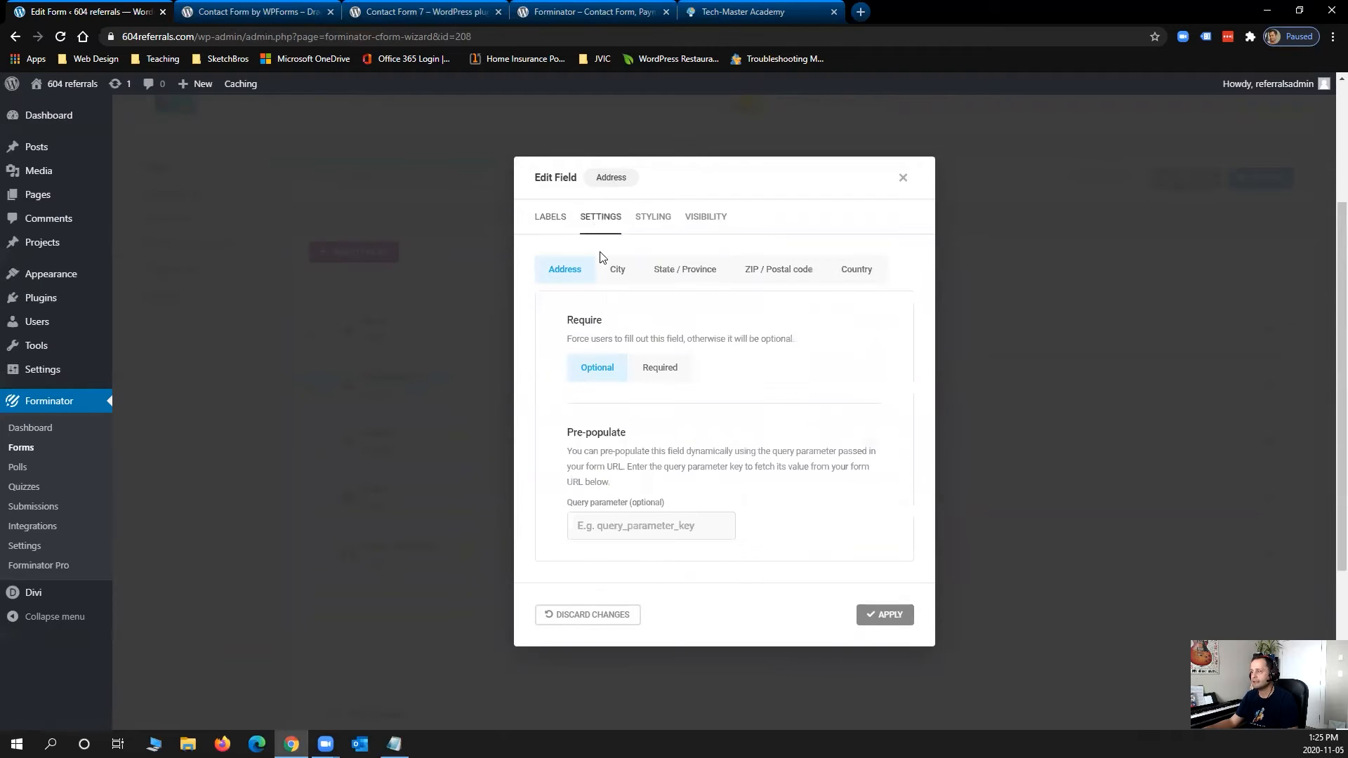
left_click(667, 372)
left_click(611, 270)
left_click(669, 368)
left_click(686, 268)
left_click(663, 370)
left_click(780, 265)
left_click(656, 368)
left_click(873, 259)
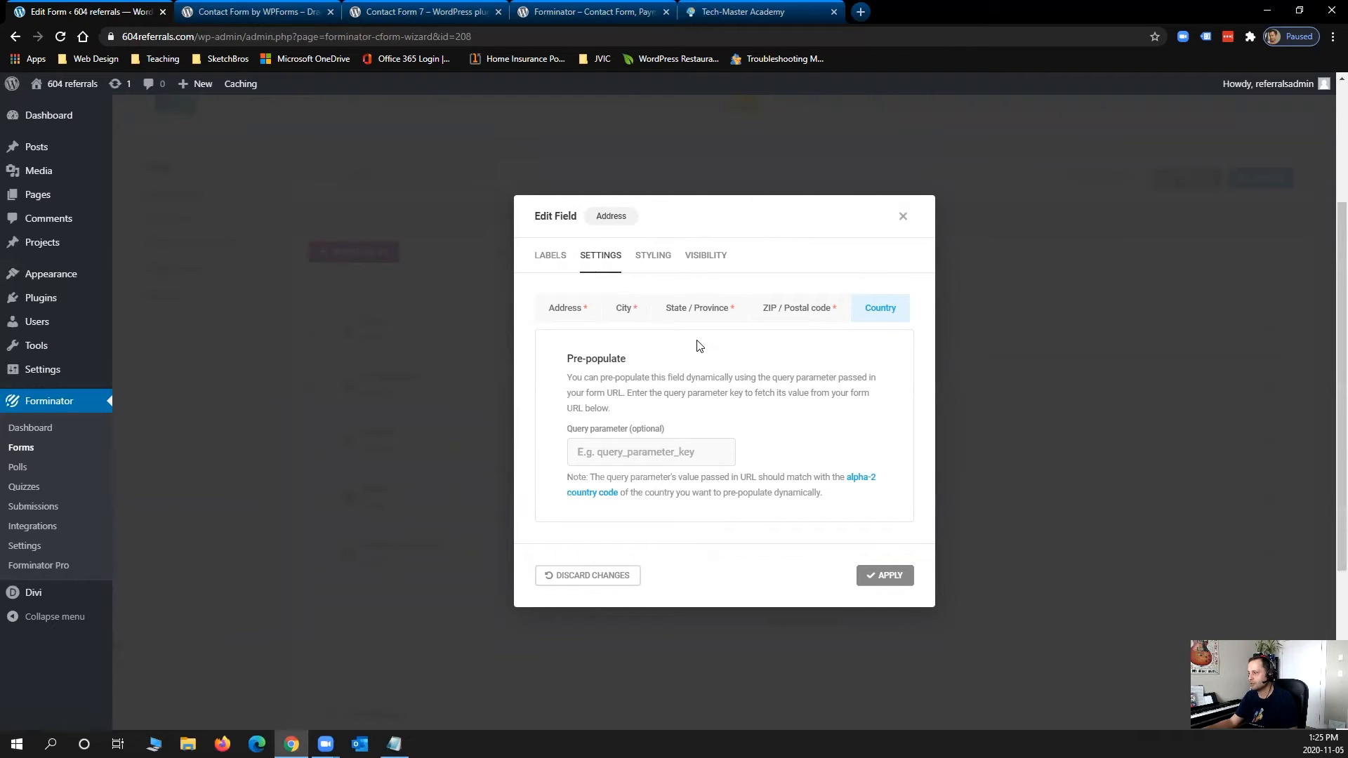
left_click(886, 575)
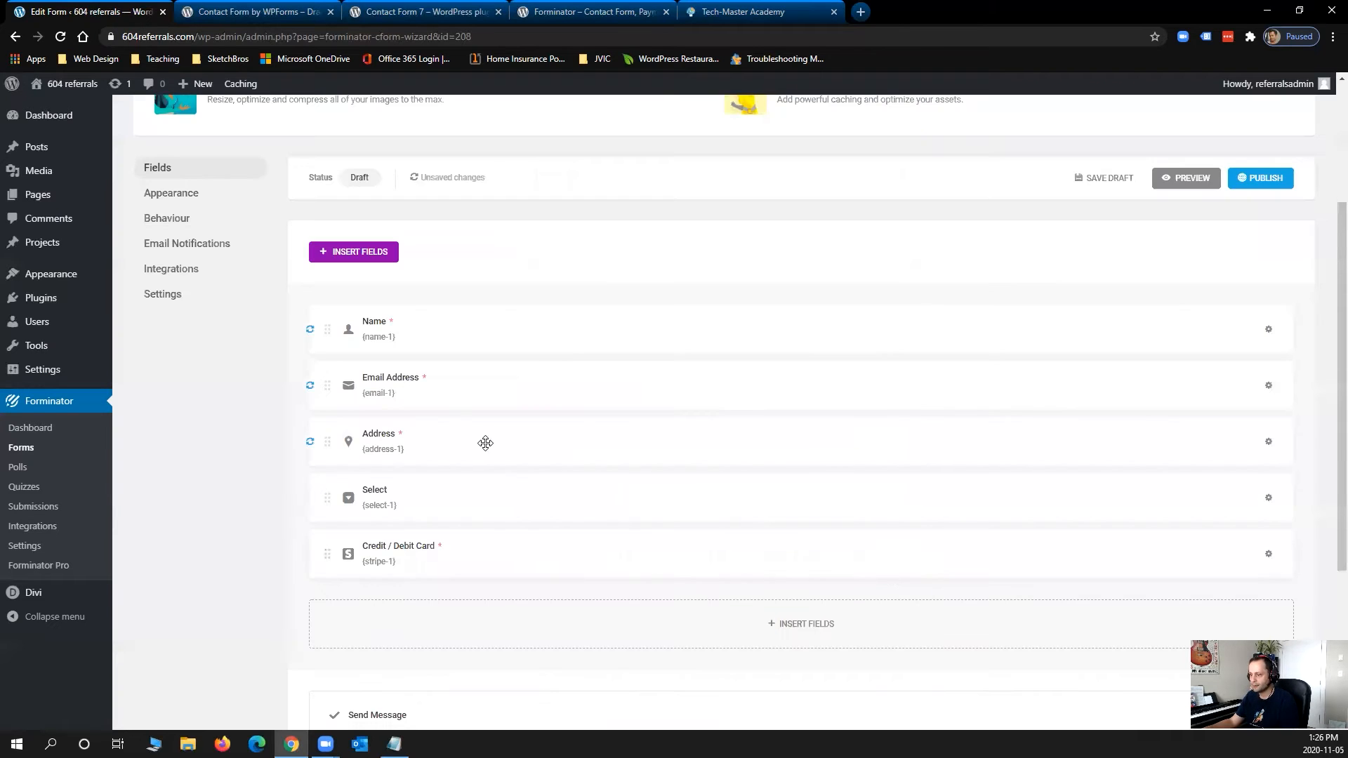
Step: Edit the Select field and set its label to "Which one of our products attracted you?"
left_click(1264, 499)
left_click(1210, 537)
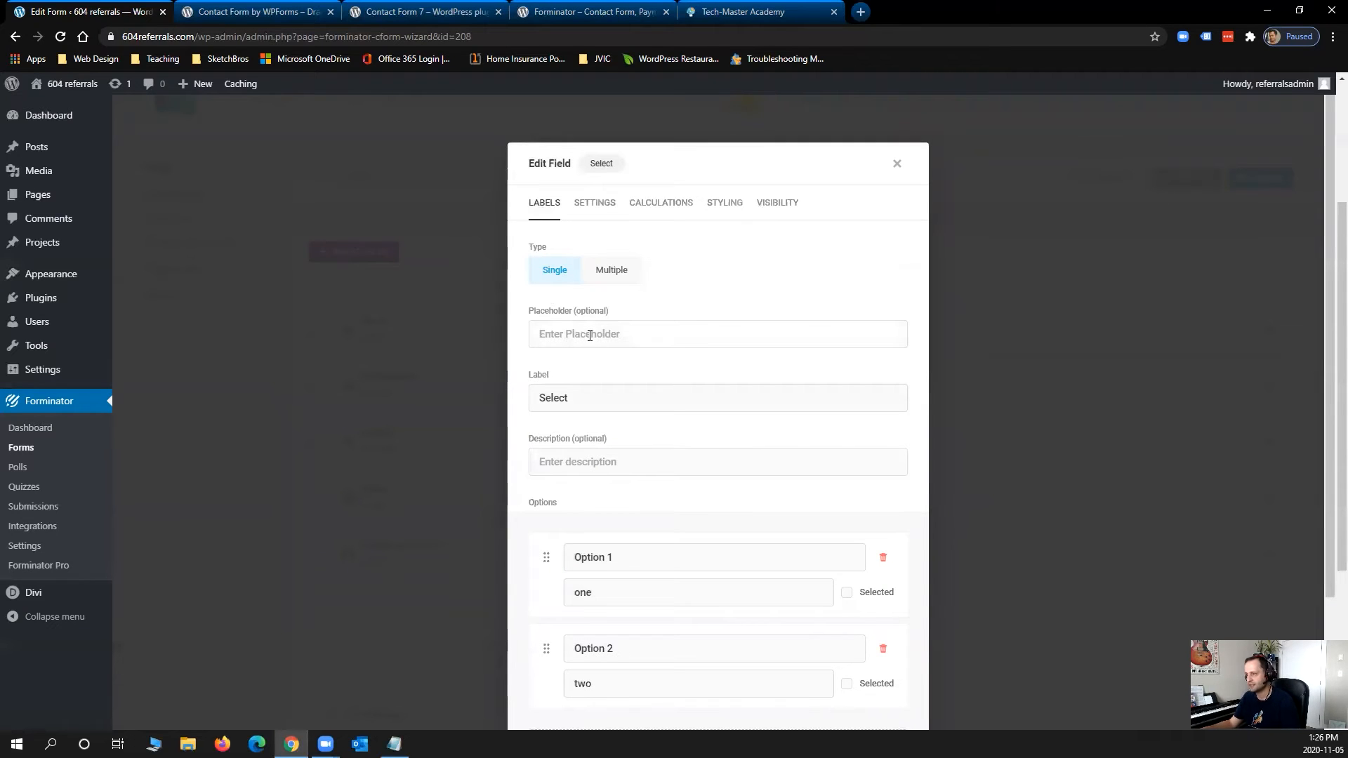
double_click(590, 399)
type("Which")
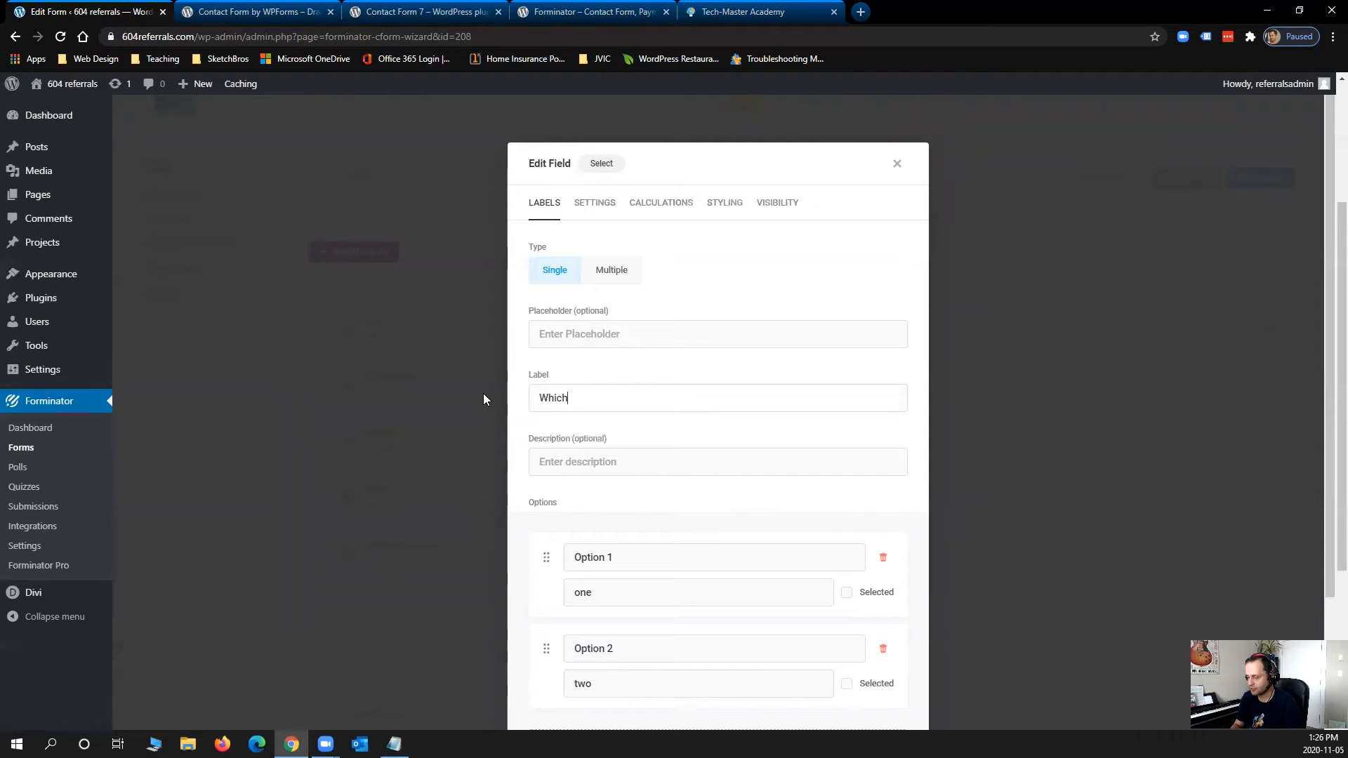
type(" one of our pro")
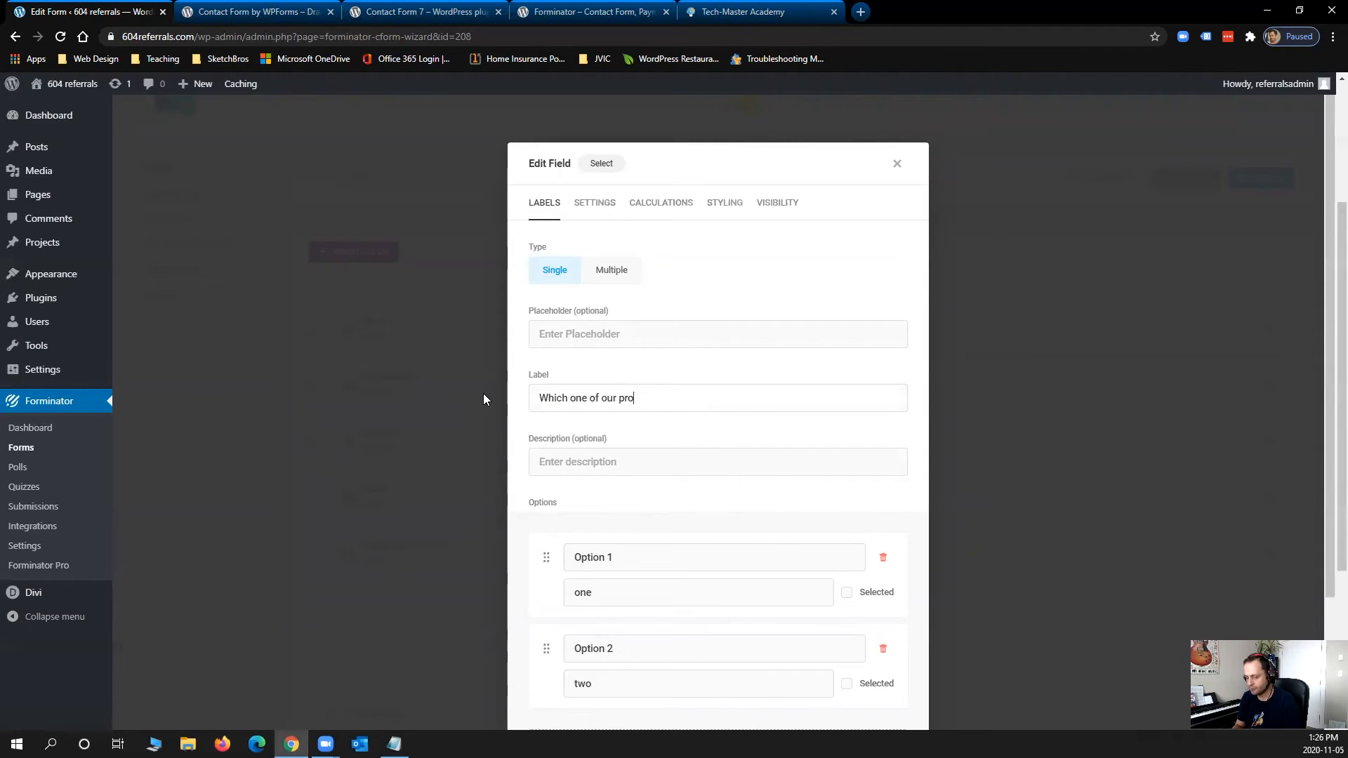
type("ducts")
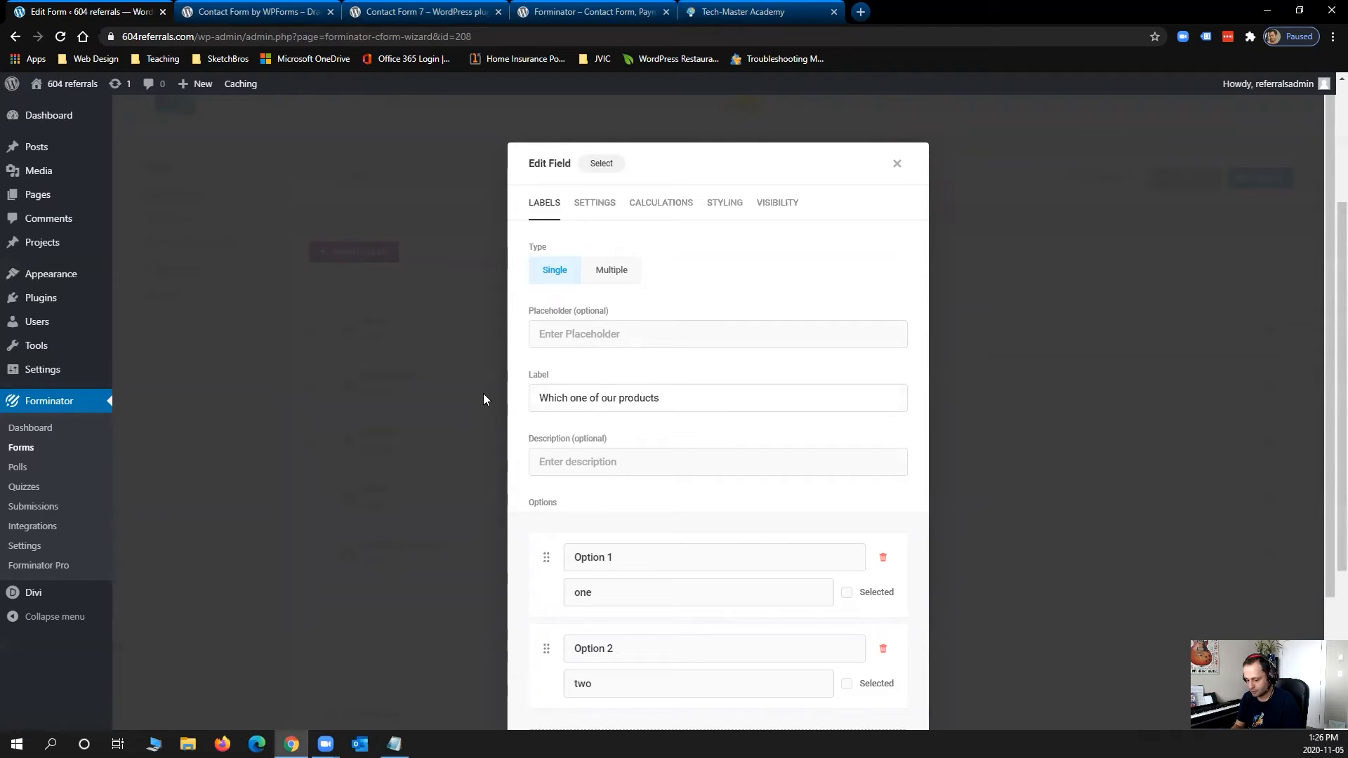
type(" attracted you?")
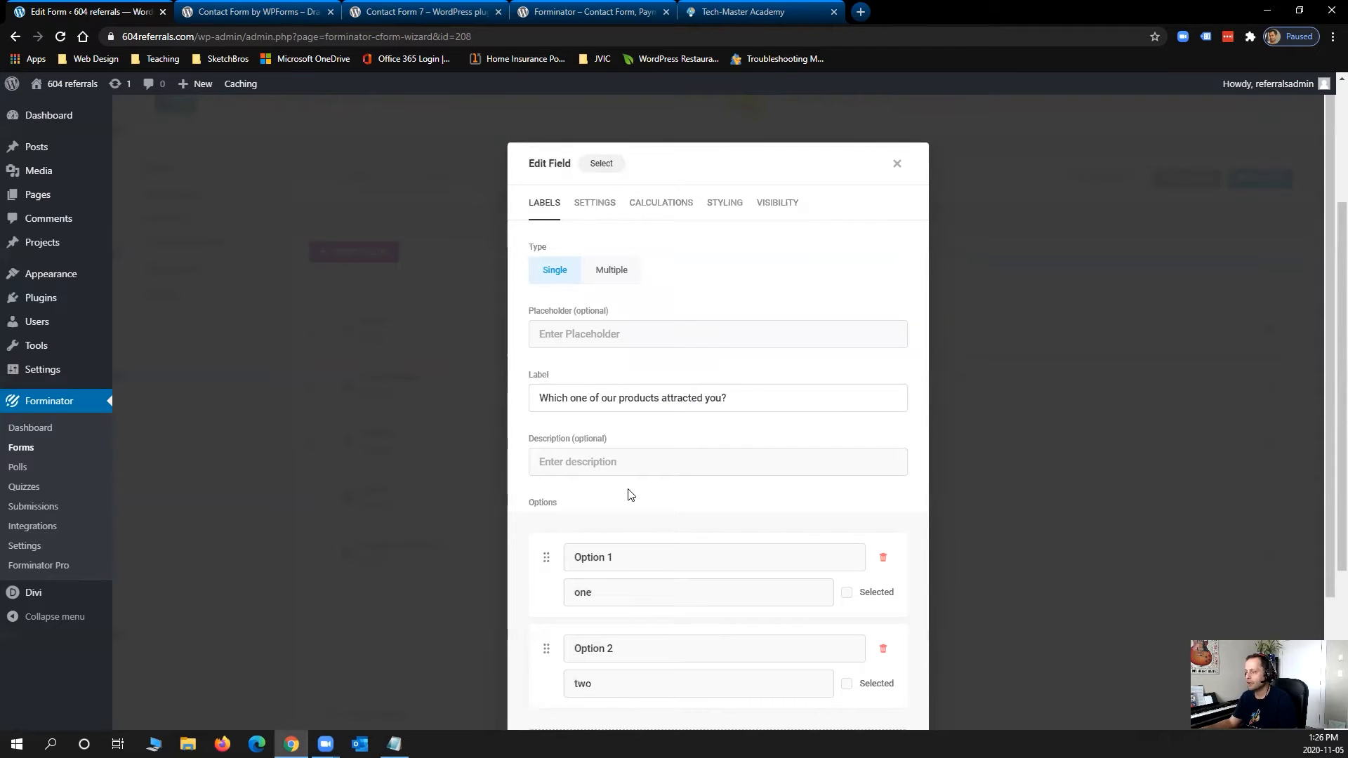
Step: Rename the Select field's first option to "Chocolate", with the value "chocolate"
left_click_drag(627, 560, 514, 565)
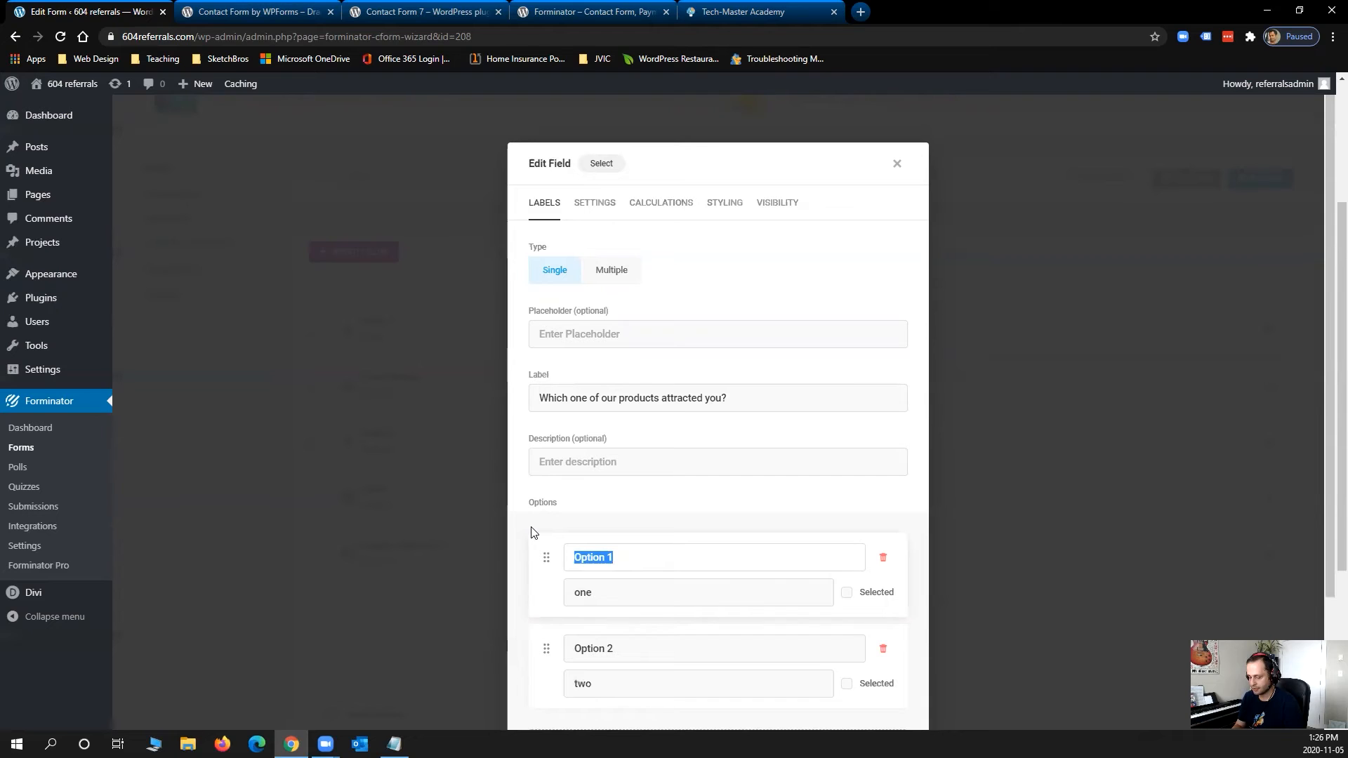
type("Chocolate")
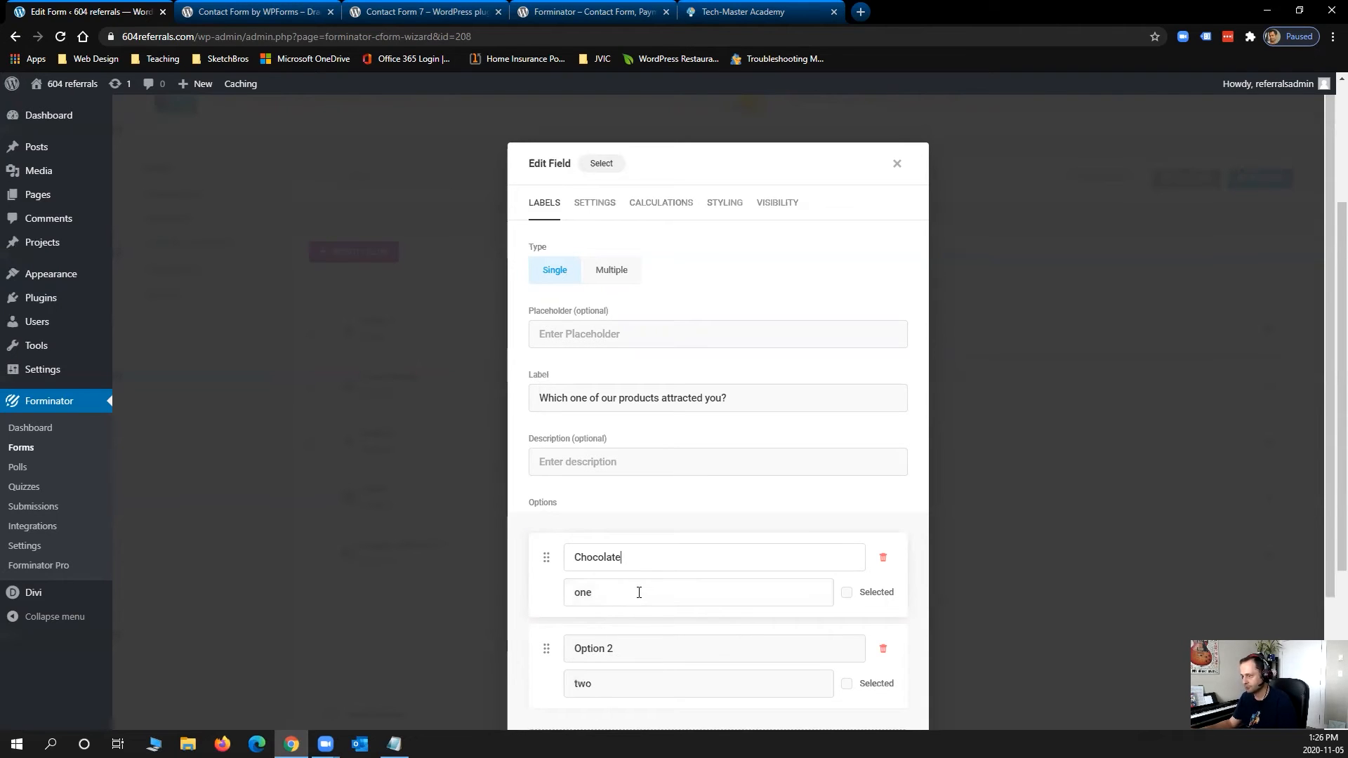
left_click(638, 592)
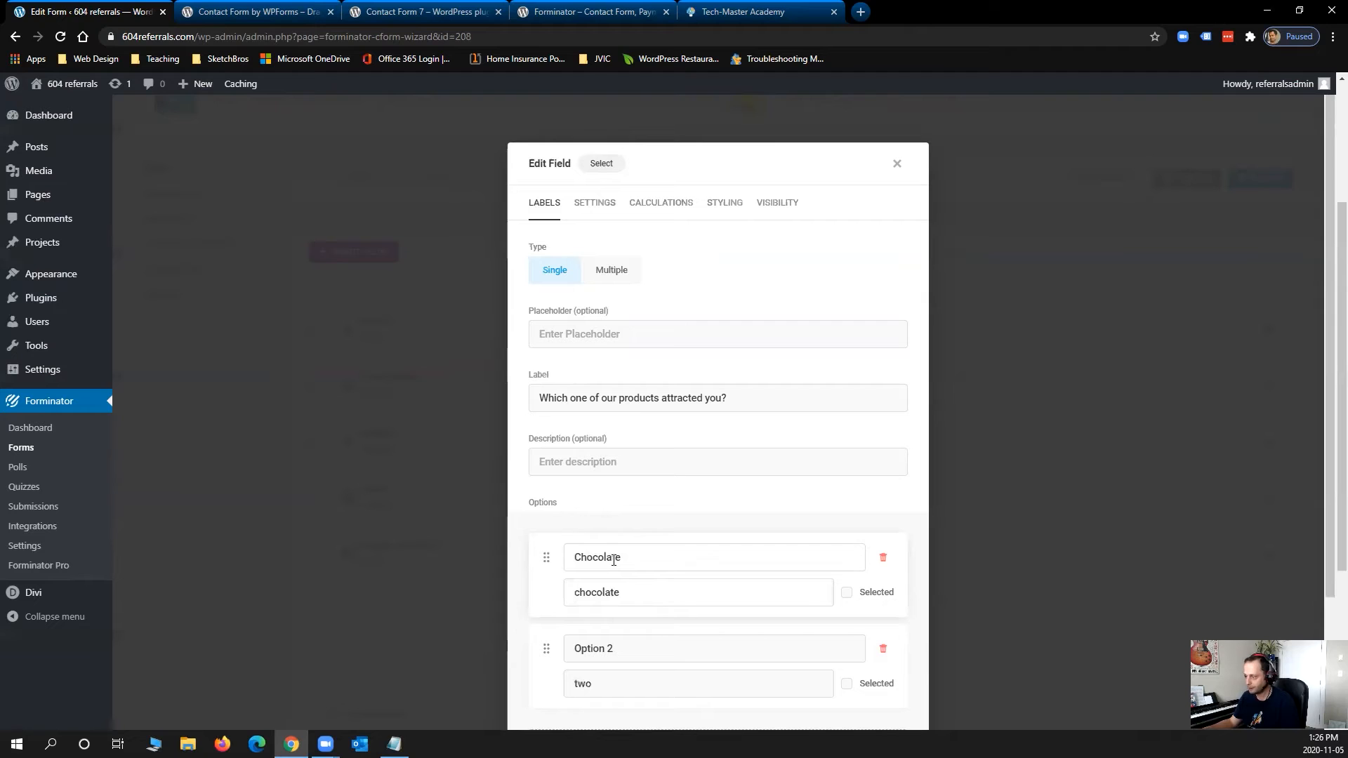
Step: Rename the Select field's second option to "Pasteries", with the value "pasteries"
left_click_drag(637, 647, 516, 621)
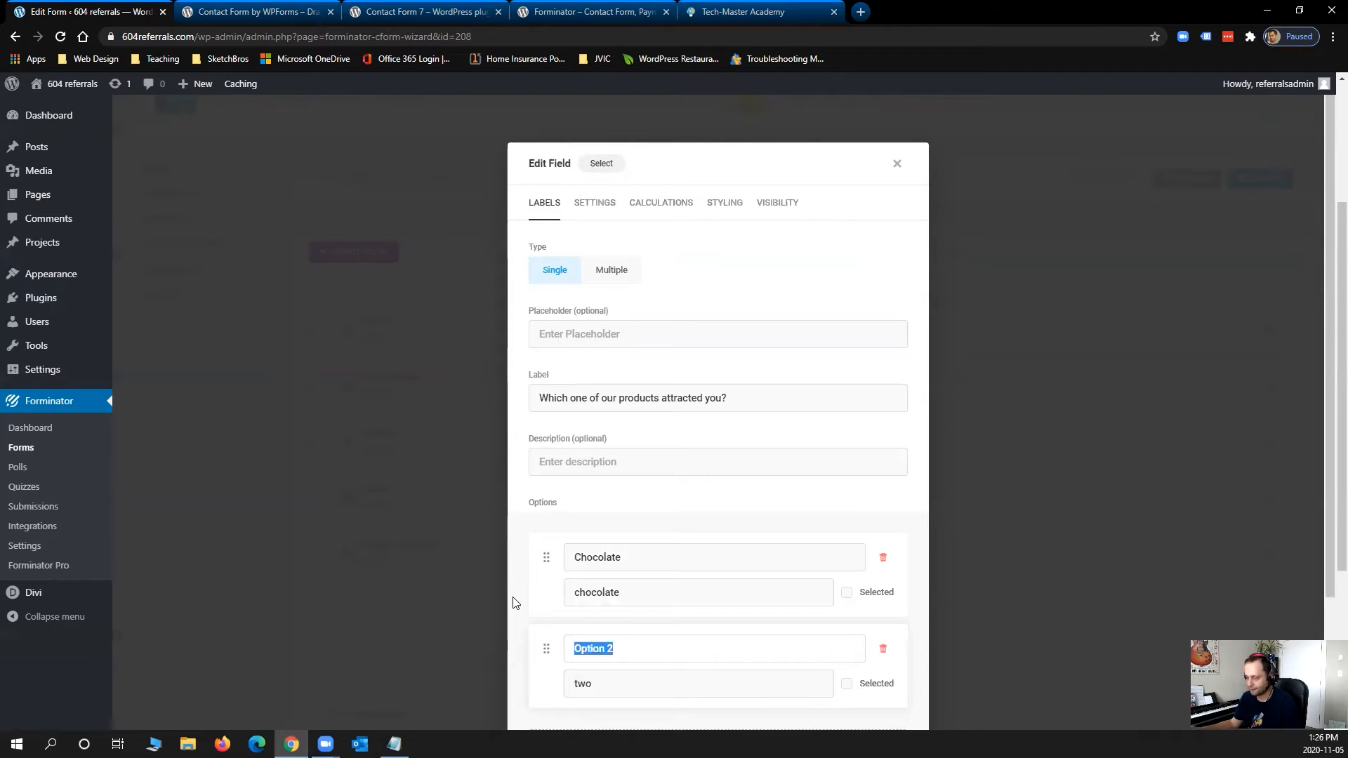
type("Pasterie")
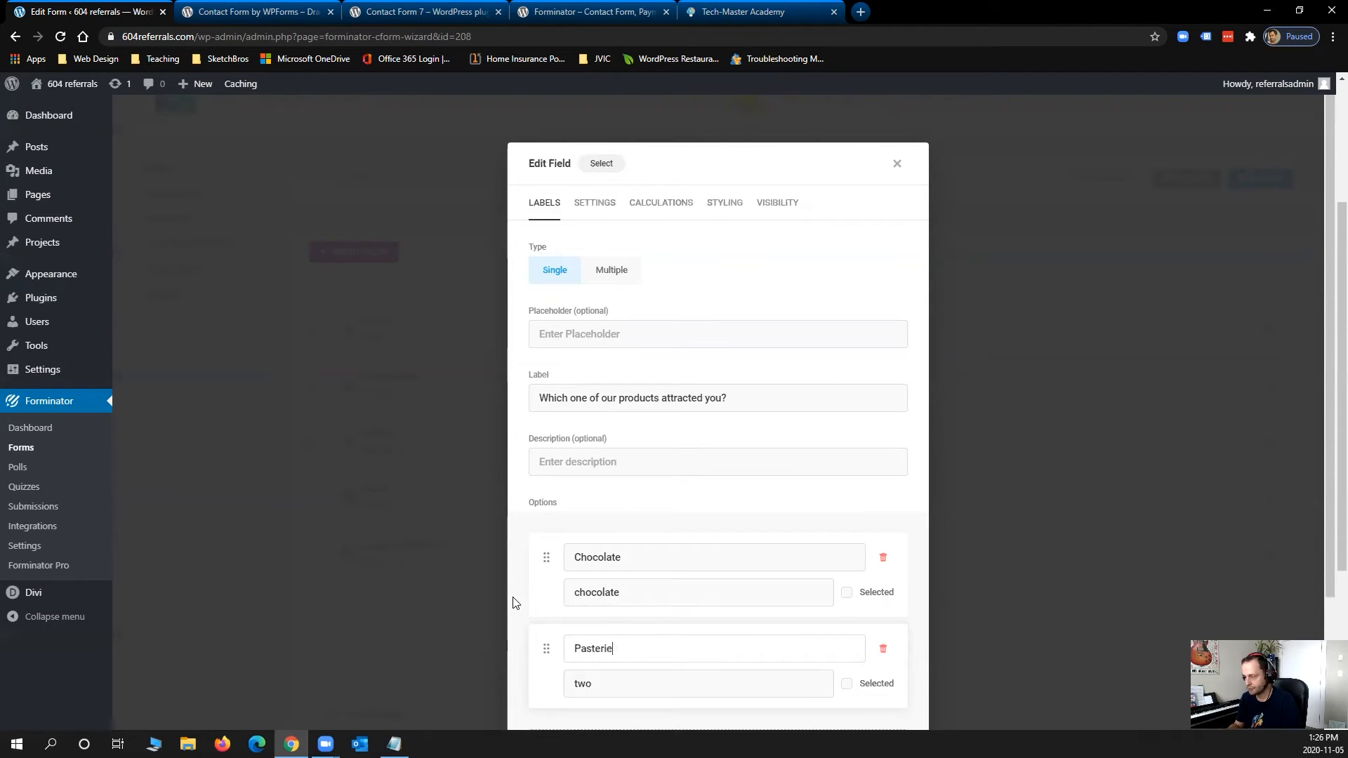
type("s")
scroll(730, 618, "down", 2)
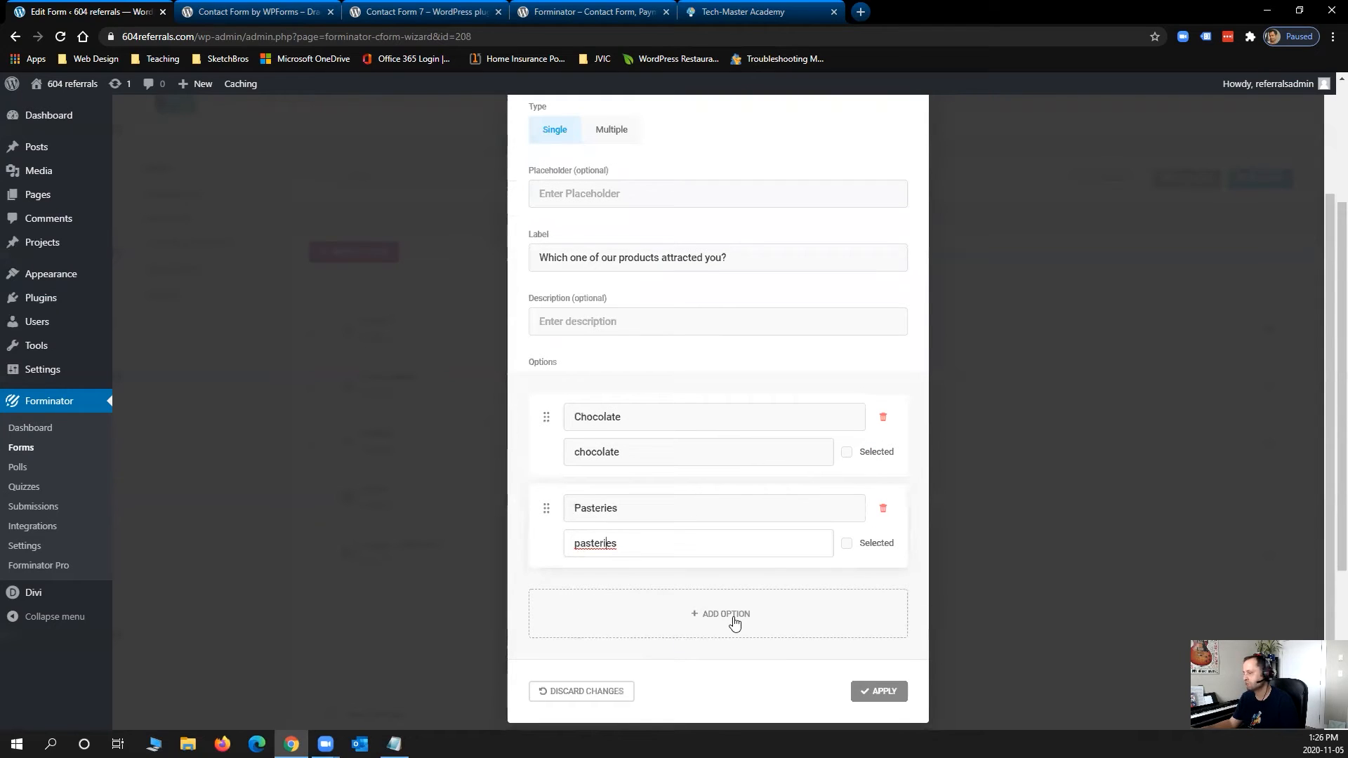
Step: Add a third option "Candies" with the value "candies" to the Select field and apply the changes
left_click(598, 498)
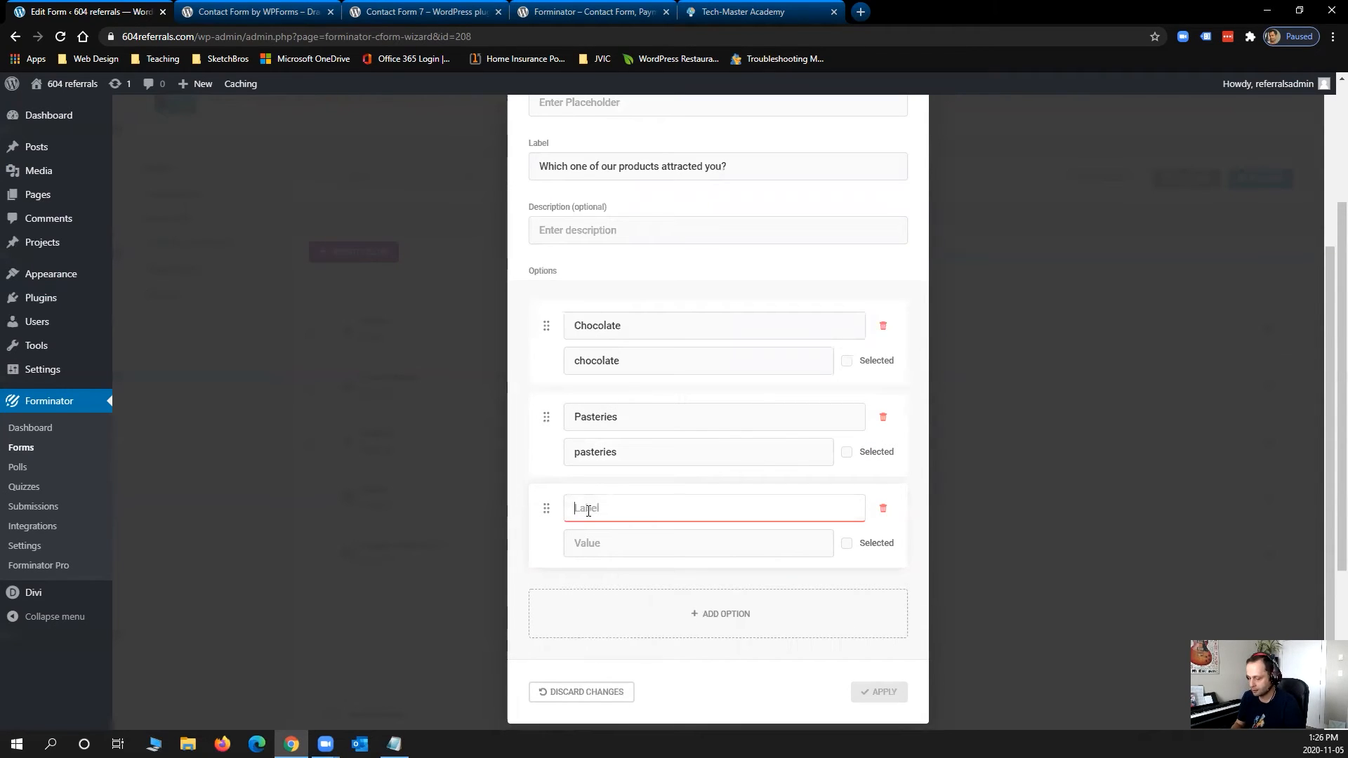
type("Candies")
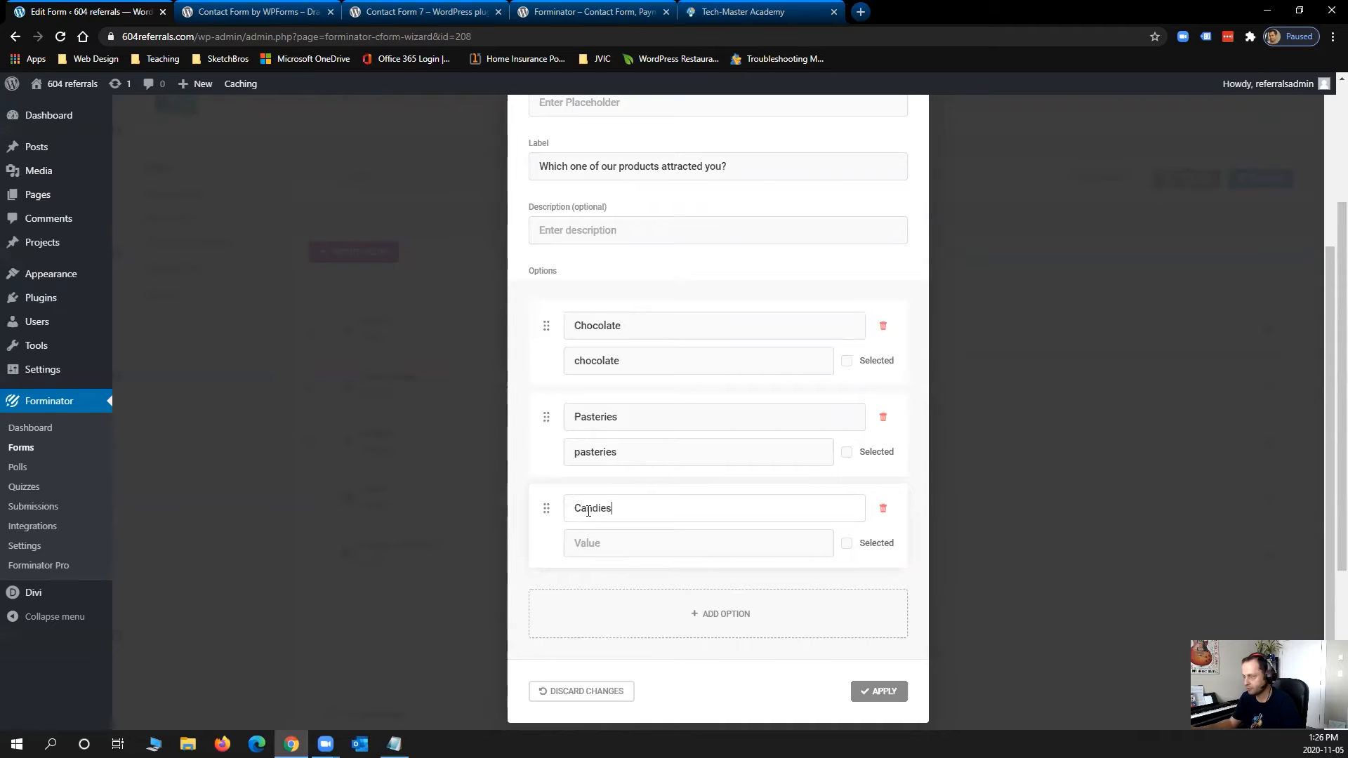
left_click(590, 544)
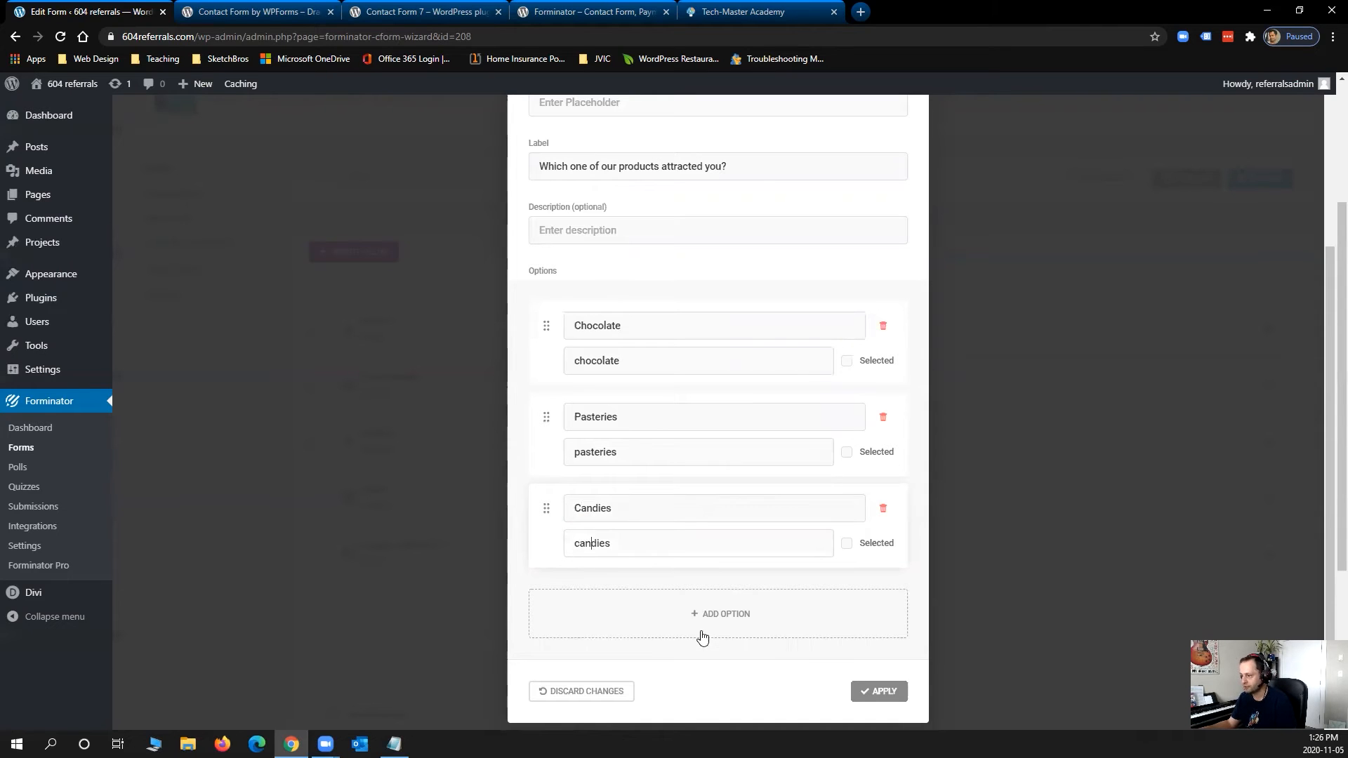
left_click(870, 697)
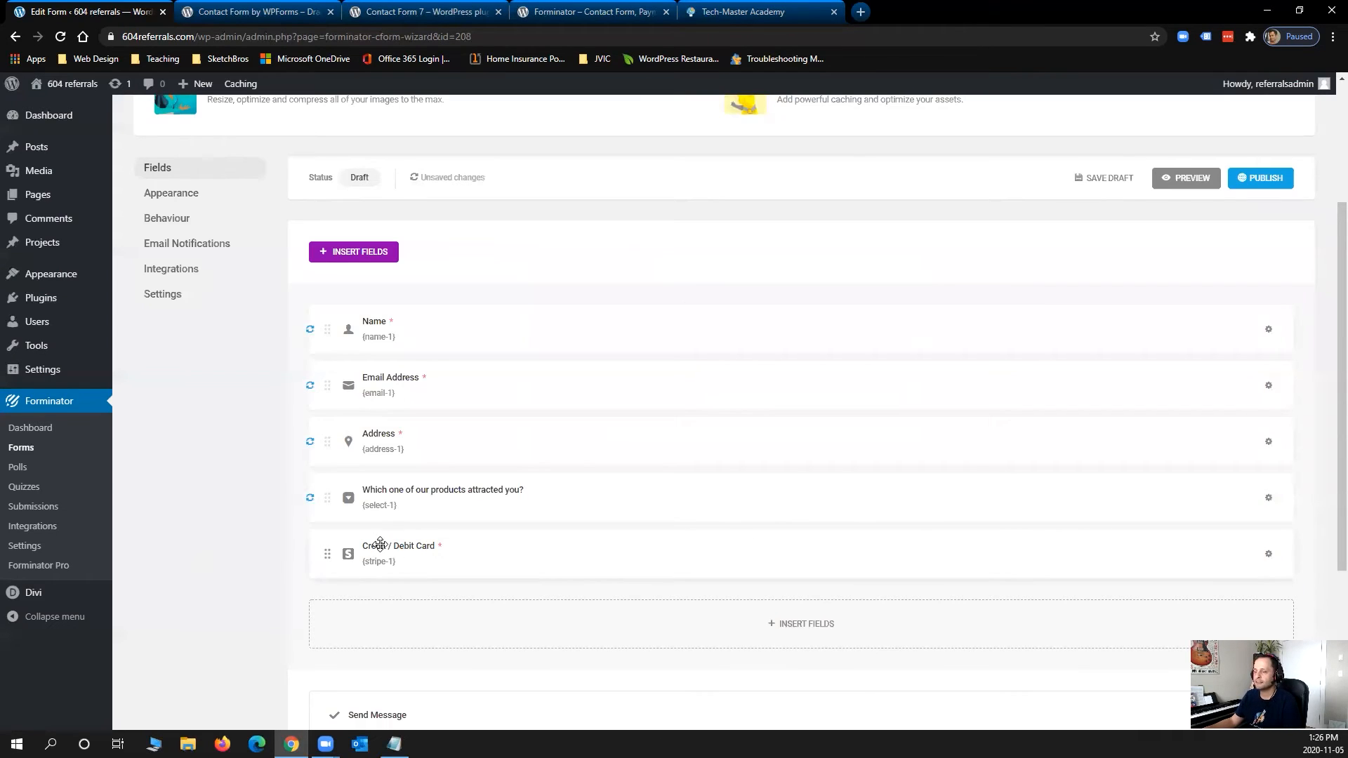
Step: Edit the Credit / Debit Card field and follow its Stripe connection link to Forminator's payment settings
left_click(1268, 556)
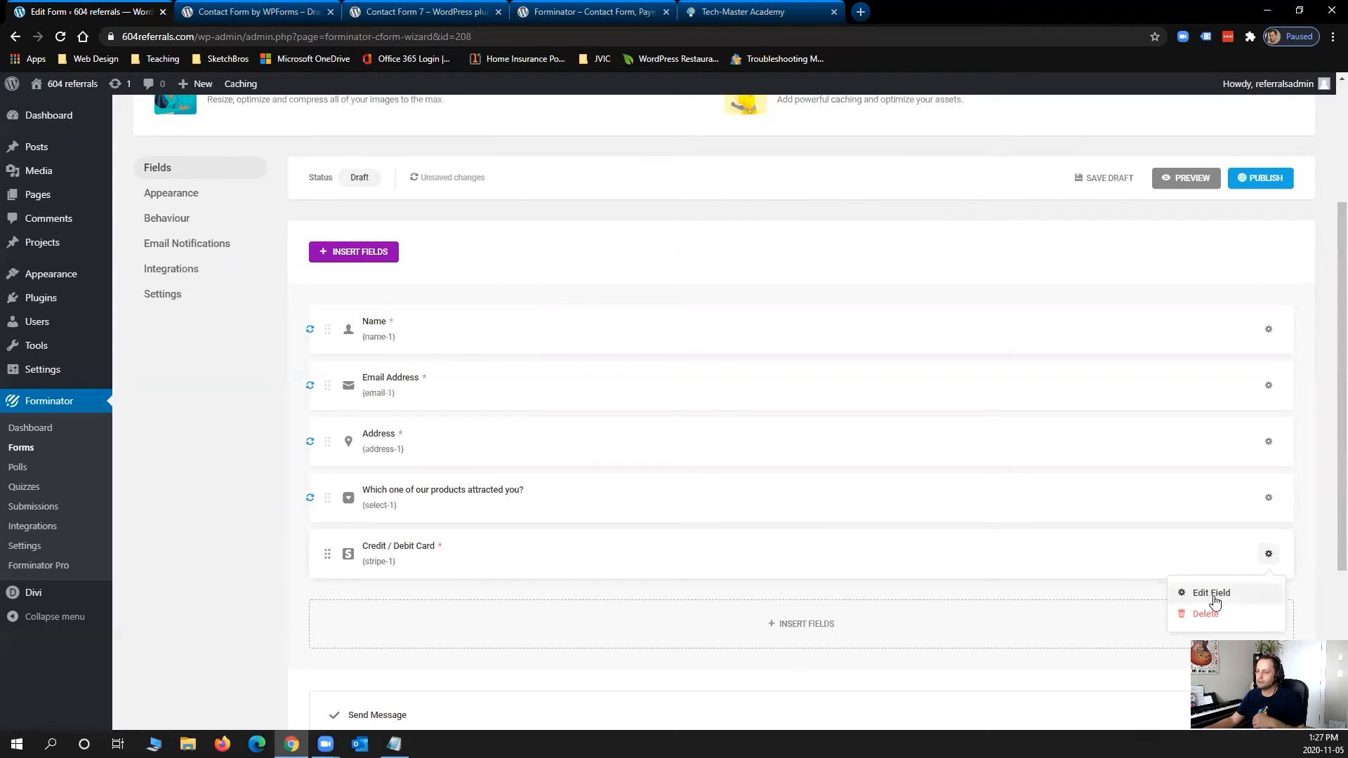
left_click(1214, 595)
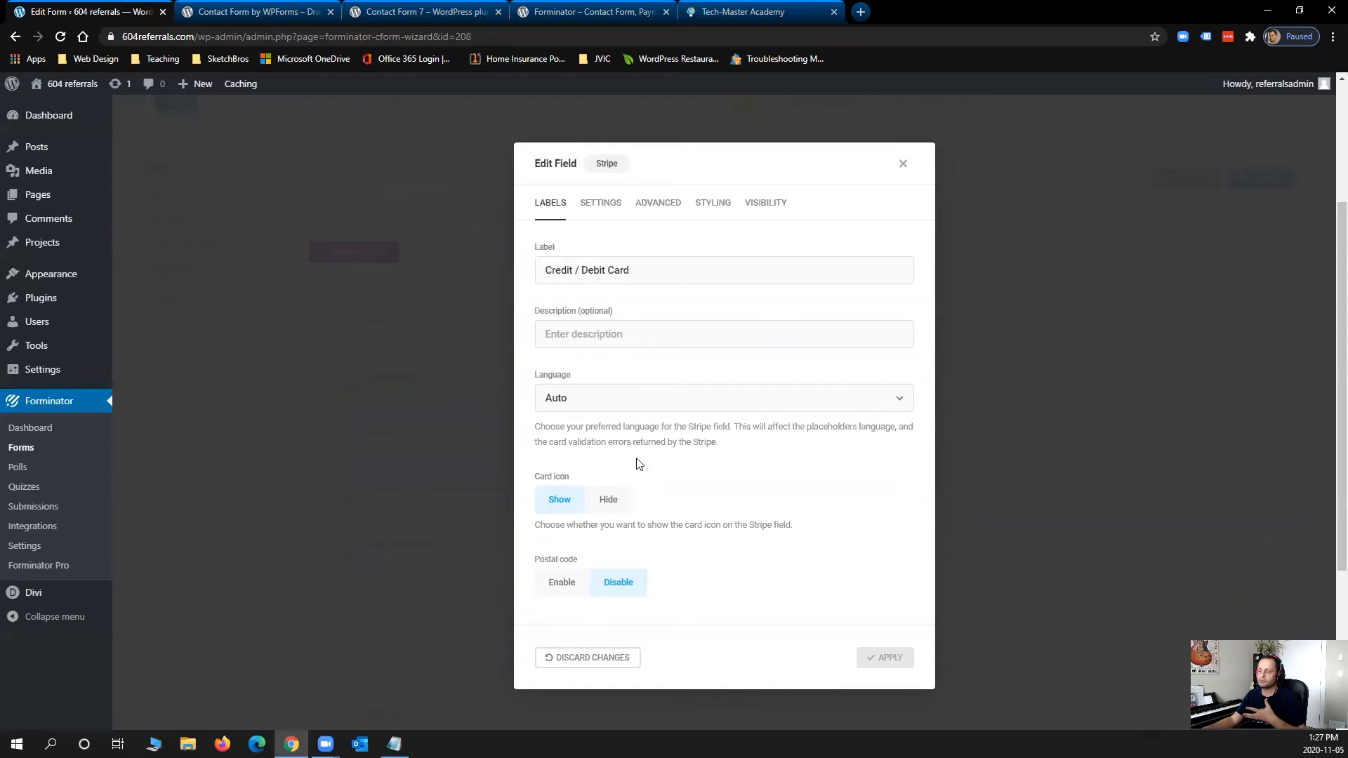
left_click(600, 203)
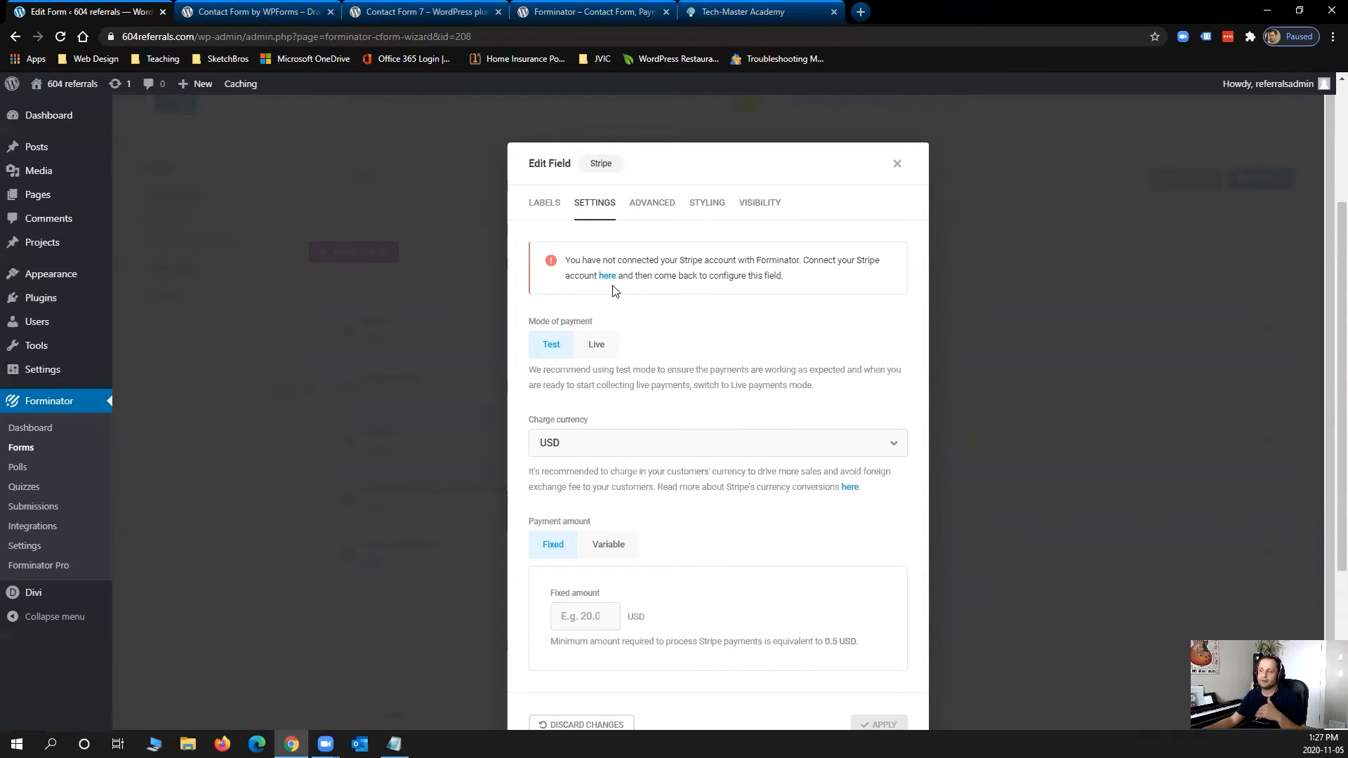
left_click(608, 276)
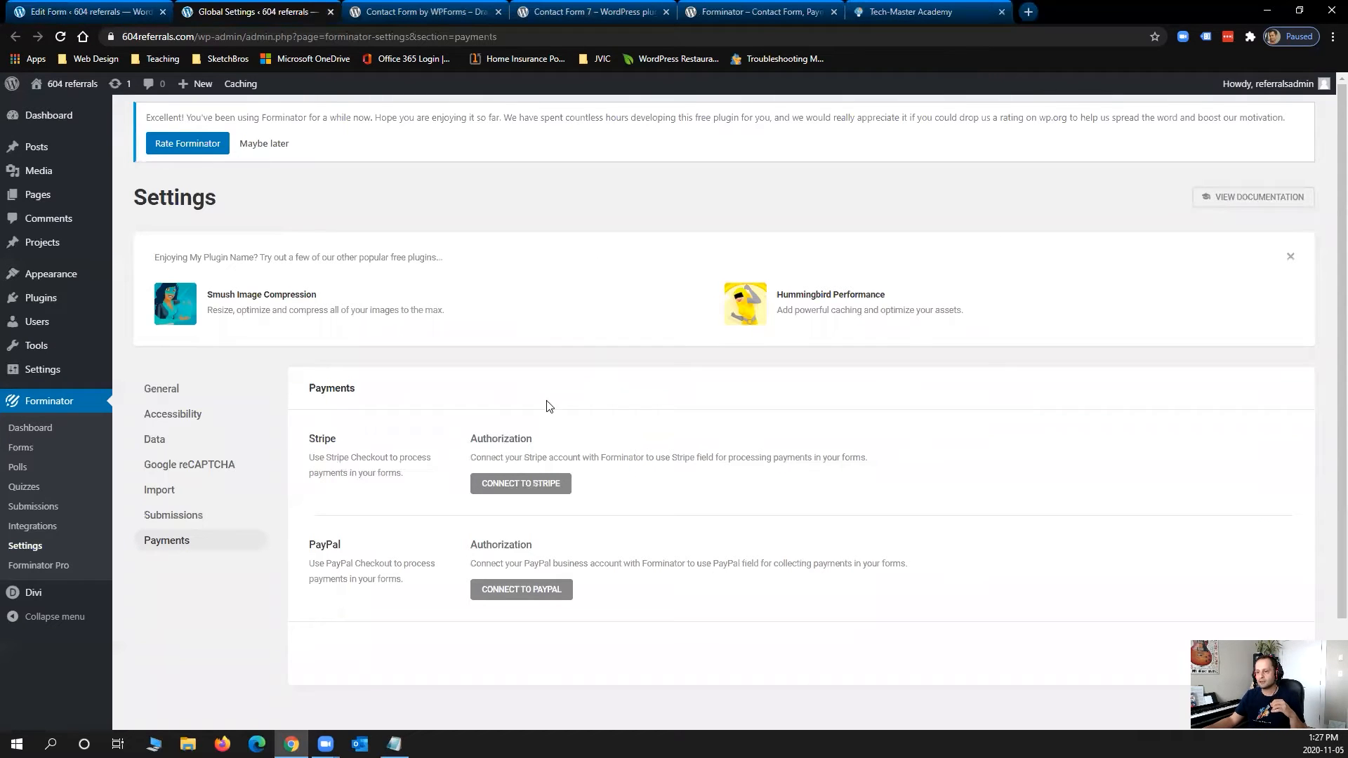
Step: Examine which credentials are needed to connect a Stripe account and a PayPal account, without entering any
left_click(505, 488)
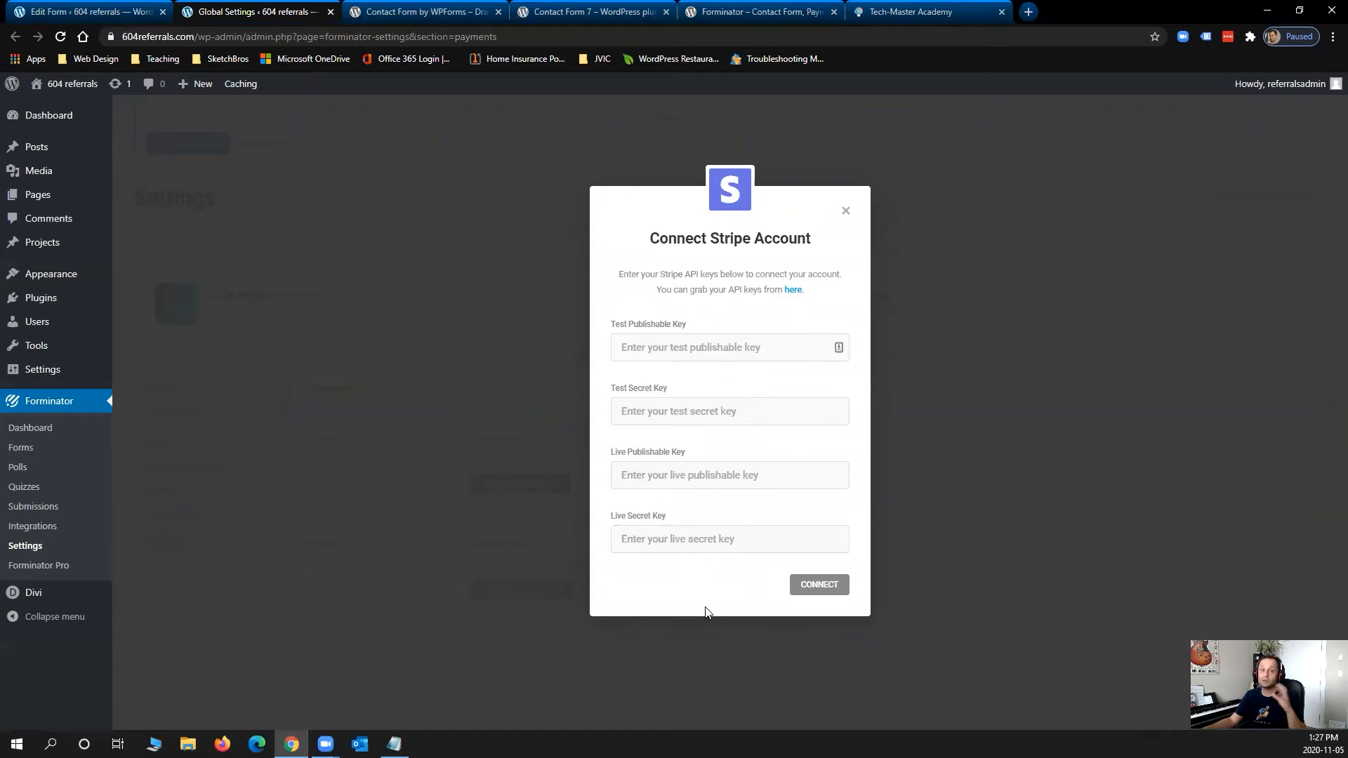
left_click(846, 213)
left_click(530, 598)
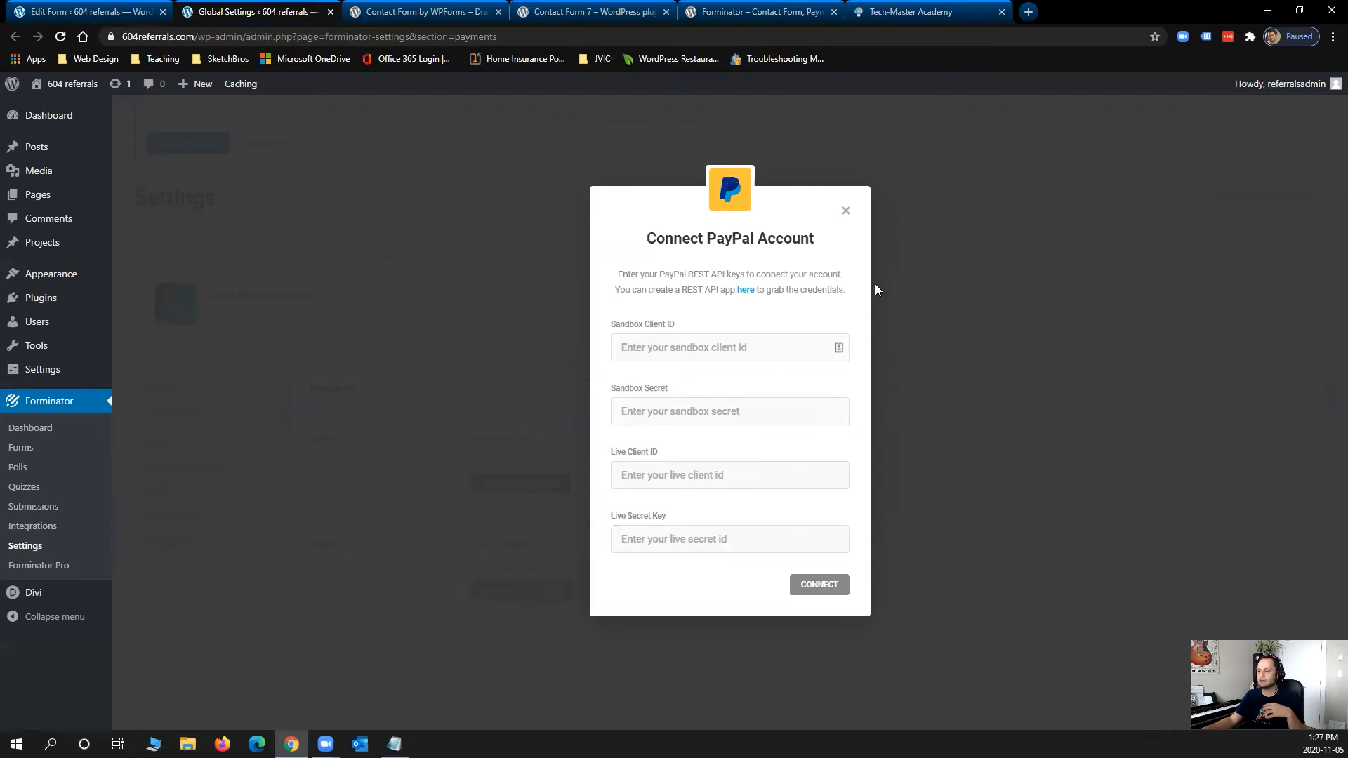
left_click(846, 210)
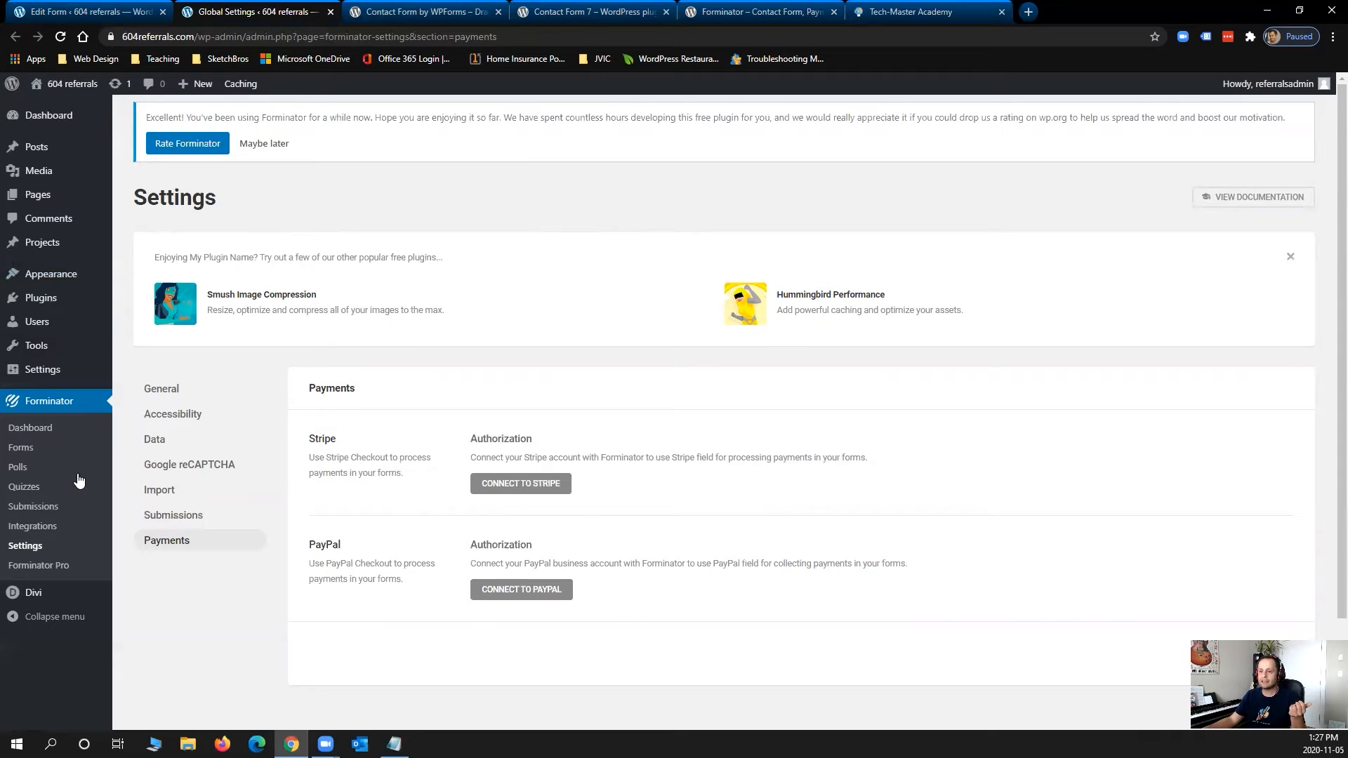
Step: Return to the Stripe field's settings in the form editor and set the fixed payment amount to 25 USD
left_click(91, 12)
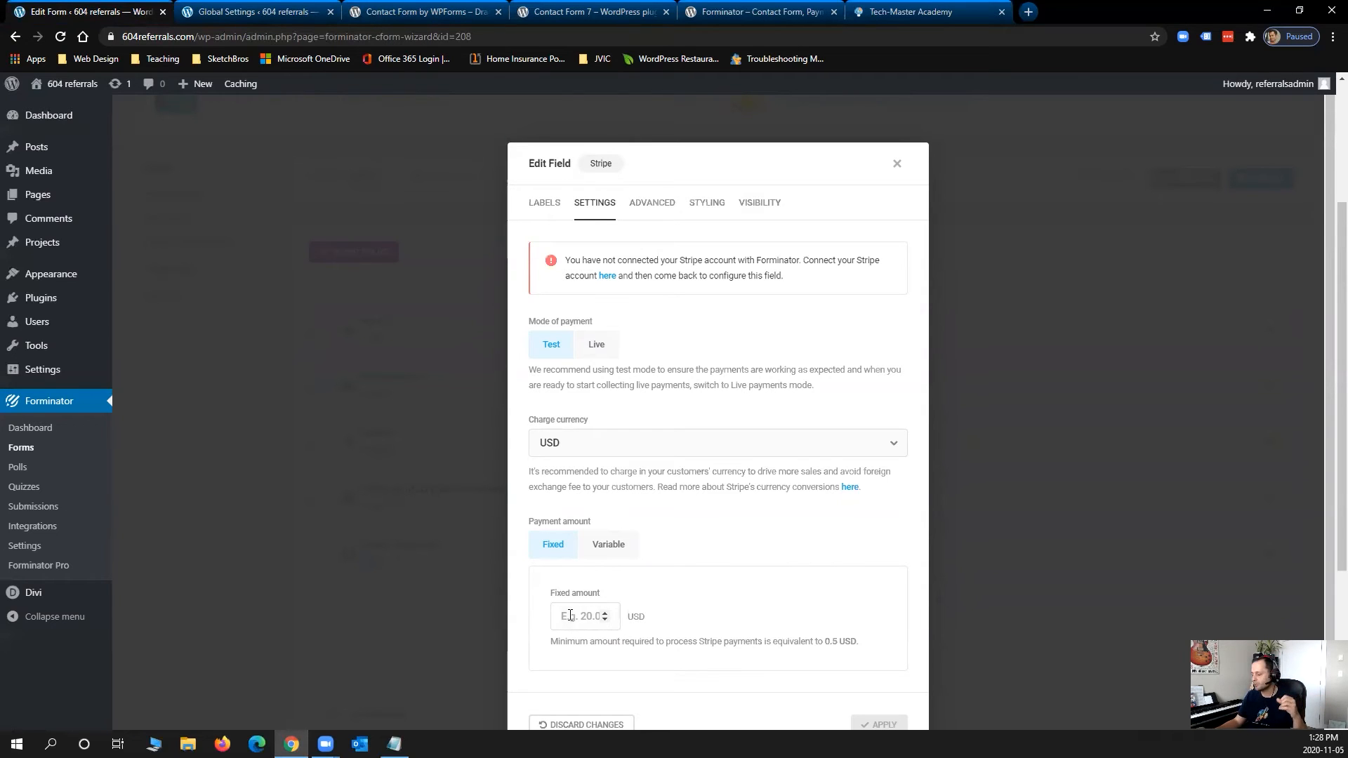
type("25")
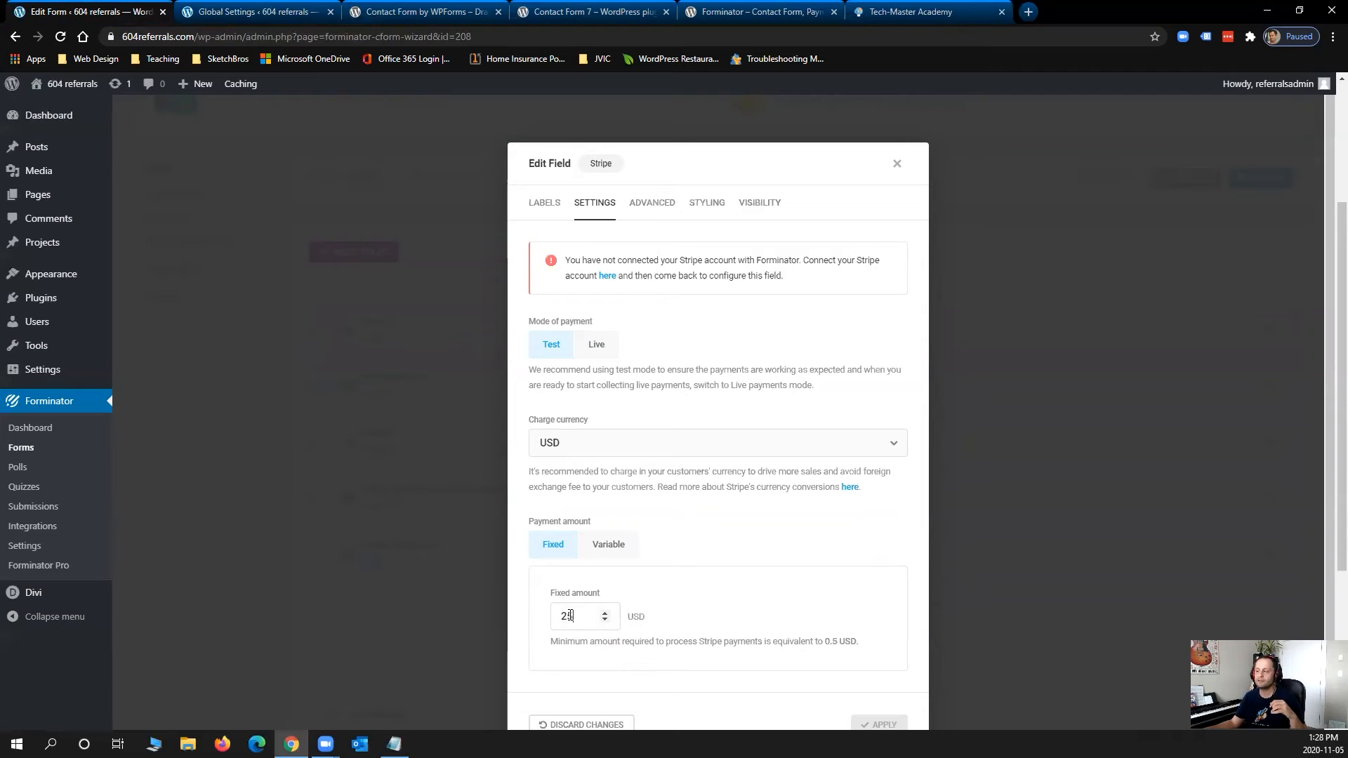
right_click(596, 556)
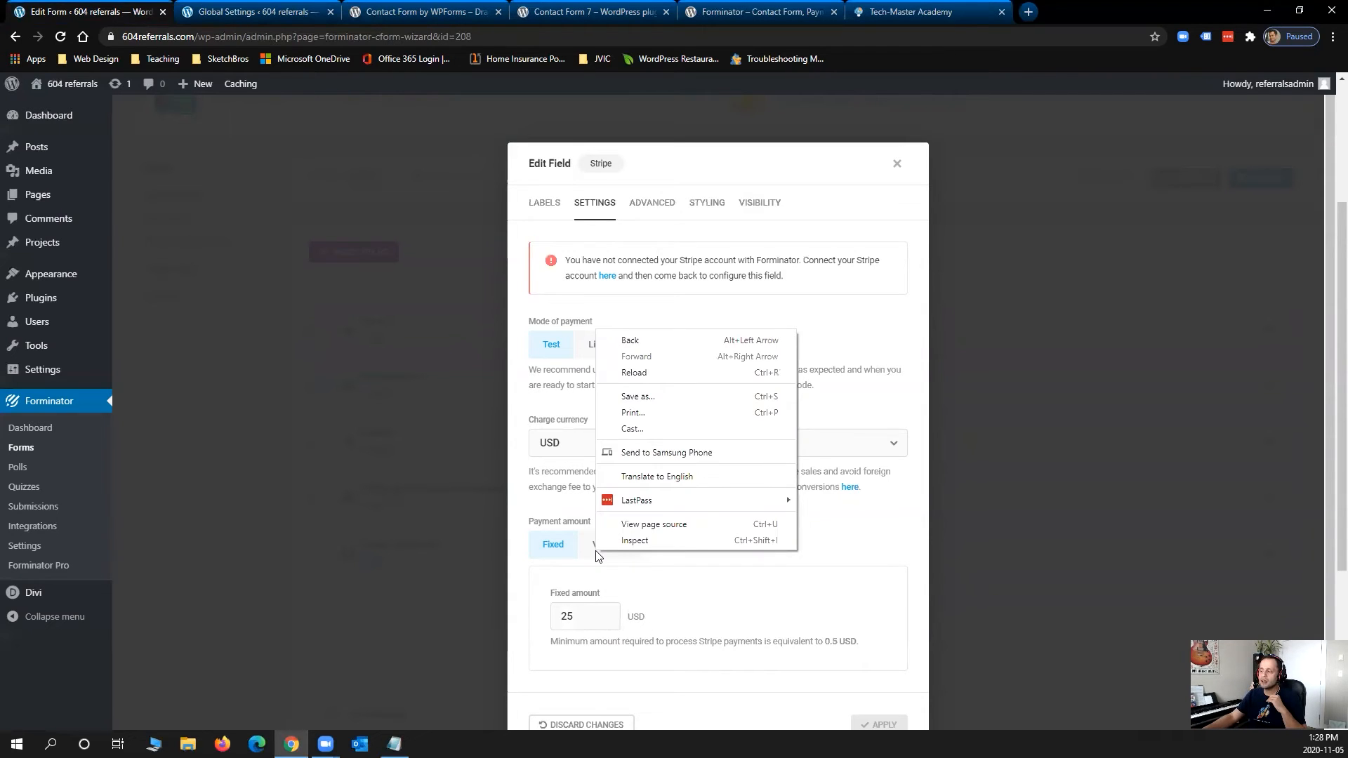
left_click(702, 580)
Step: Inspect the Stripe field's variable payment amount choices, switch back to a fixed amount and close the field without applying
left_click(611, 548)
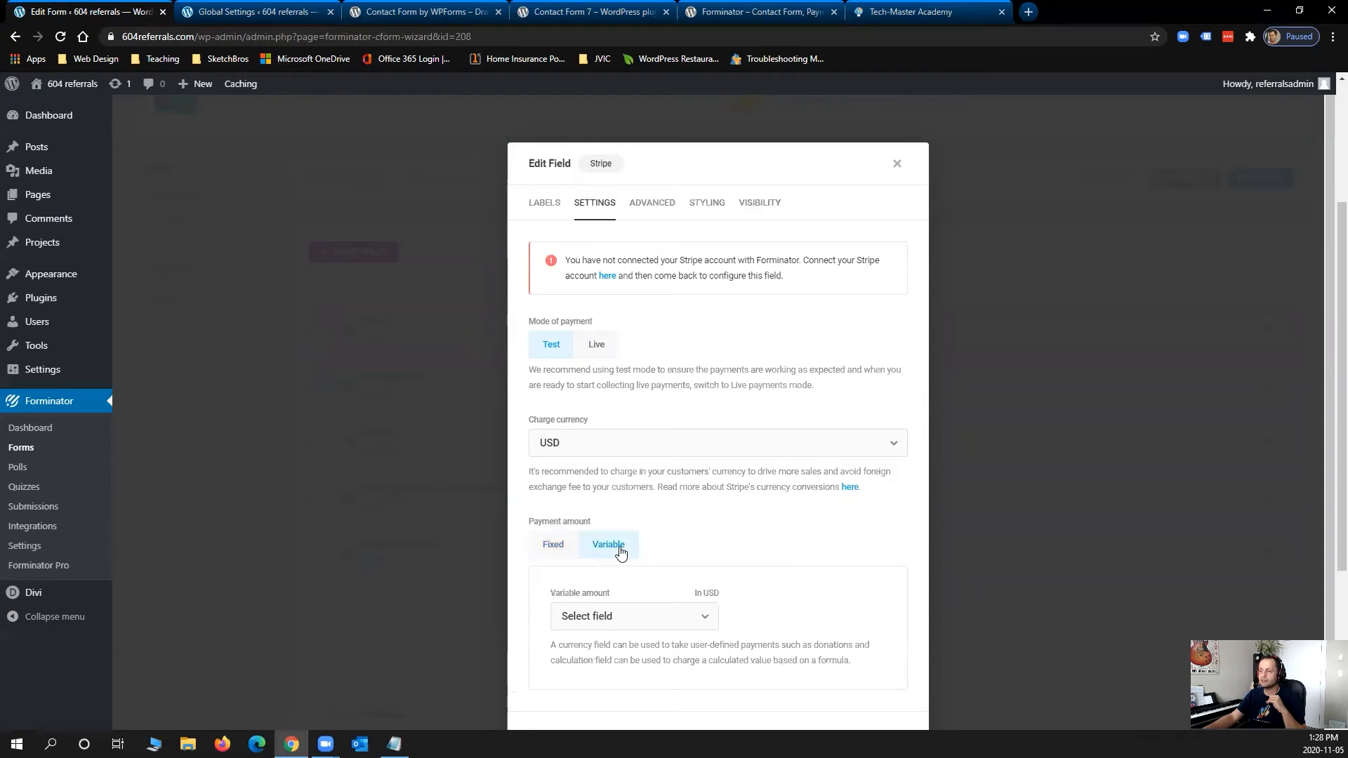
left_click(615, 616)
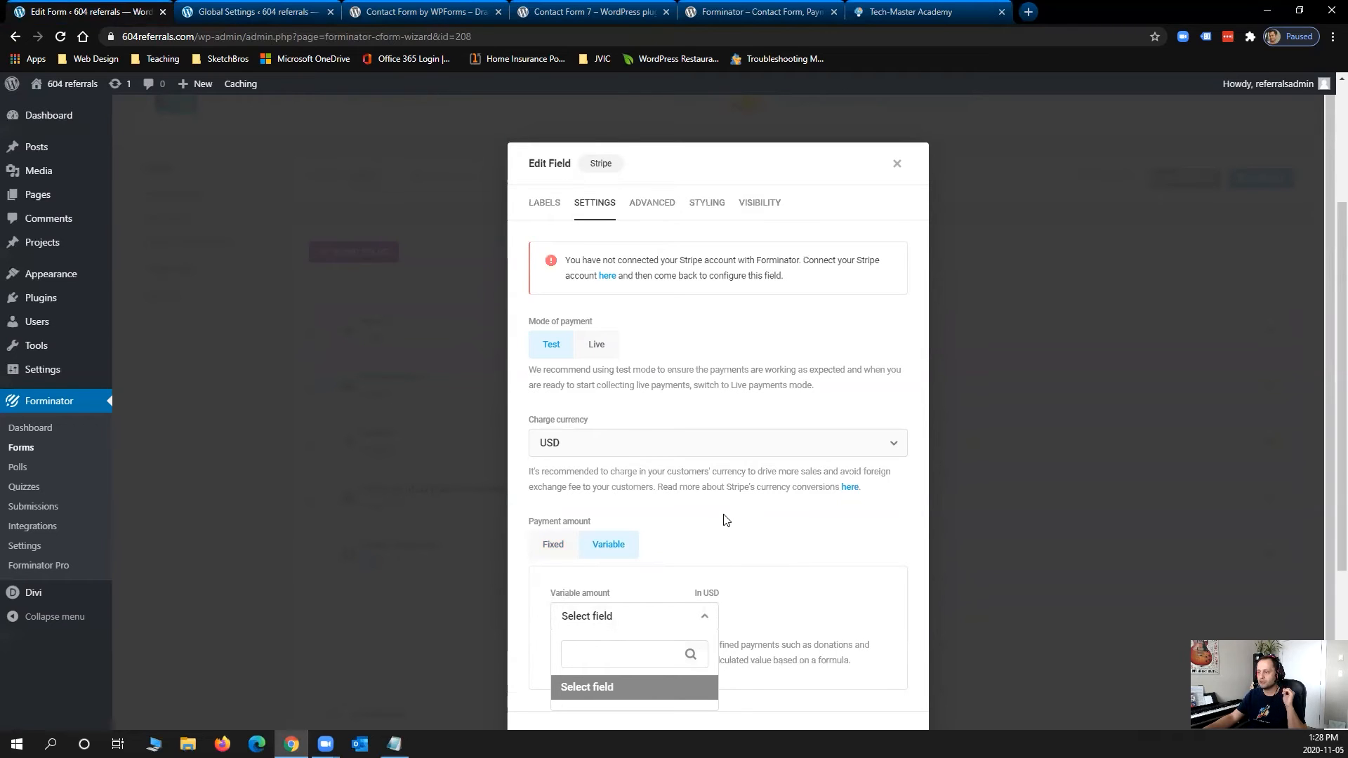
left_click(724, 518)
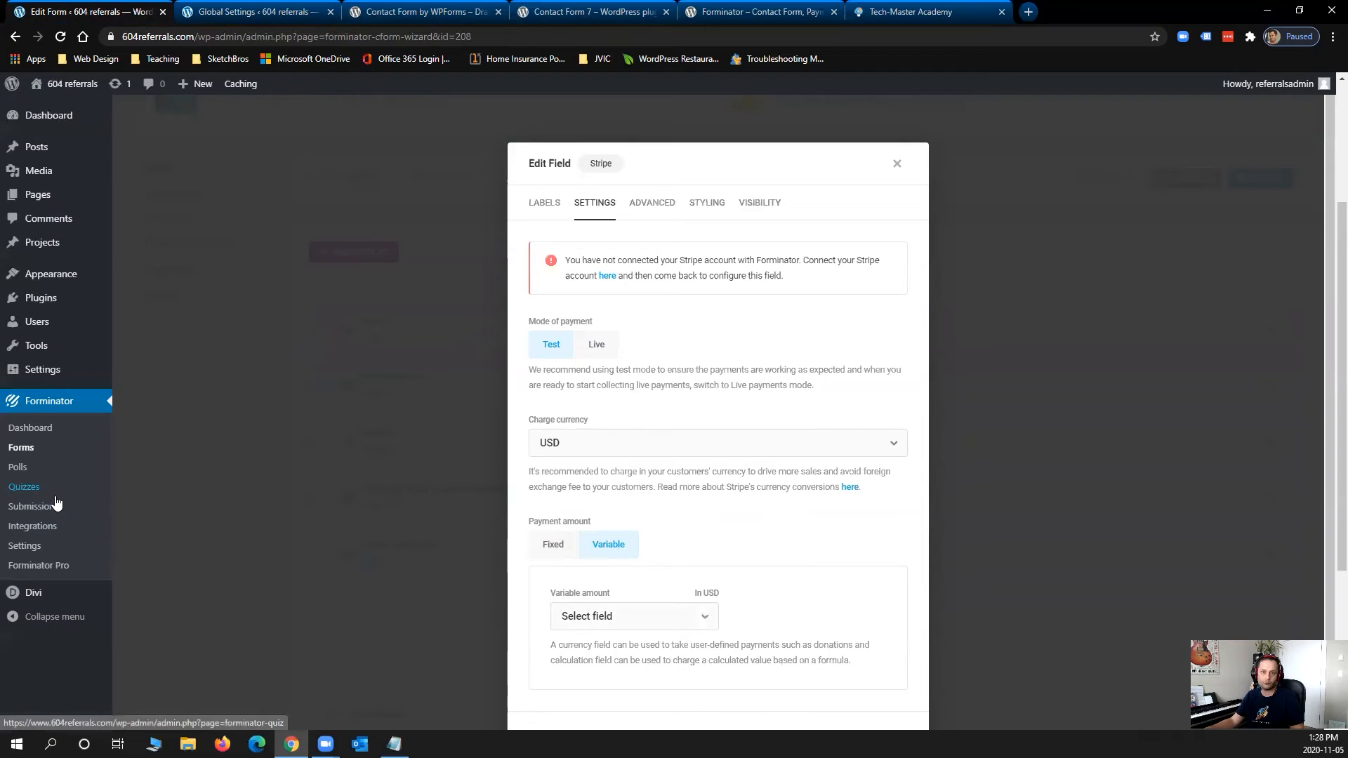
left_click(552, 544)
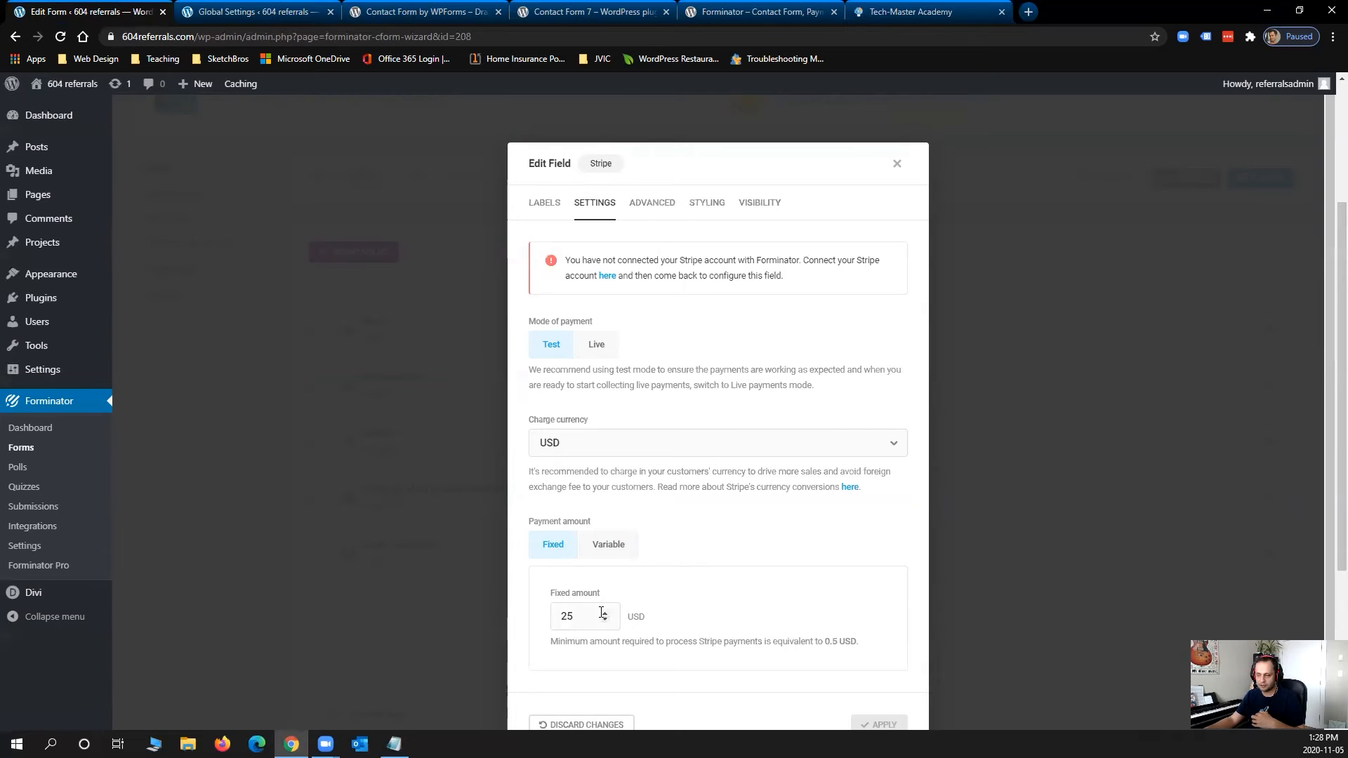
scroll(665, 584, "down", 1)
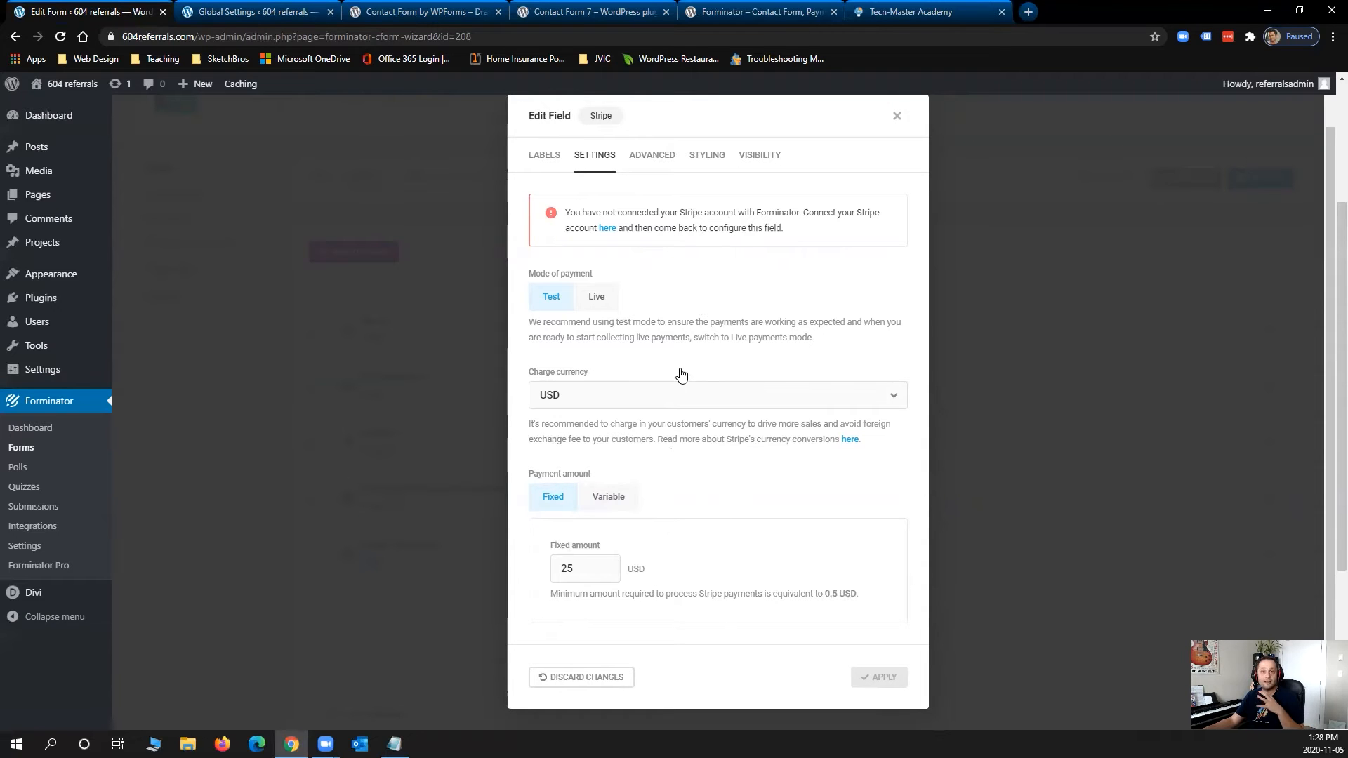
left_click(897, 117)
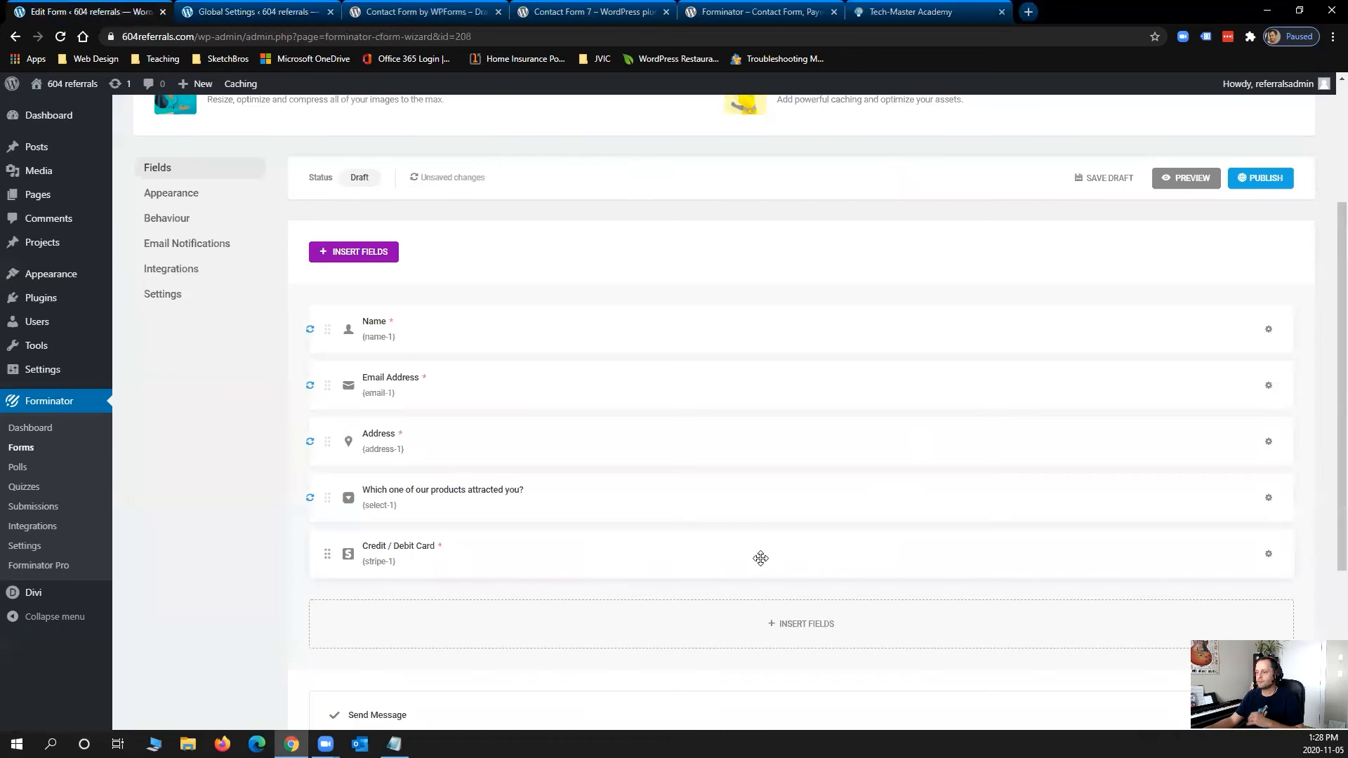
Step: Delete the Credit / Debit Card field from the form
left_click(1268, 555)
left_click(1204, 616)
left_click(765, 460)
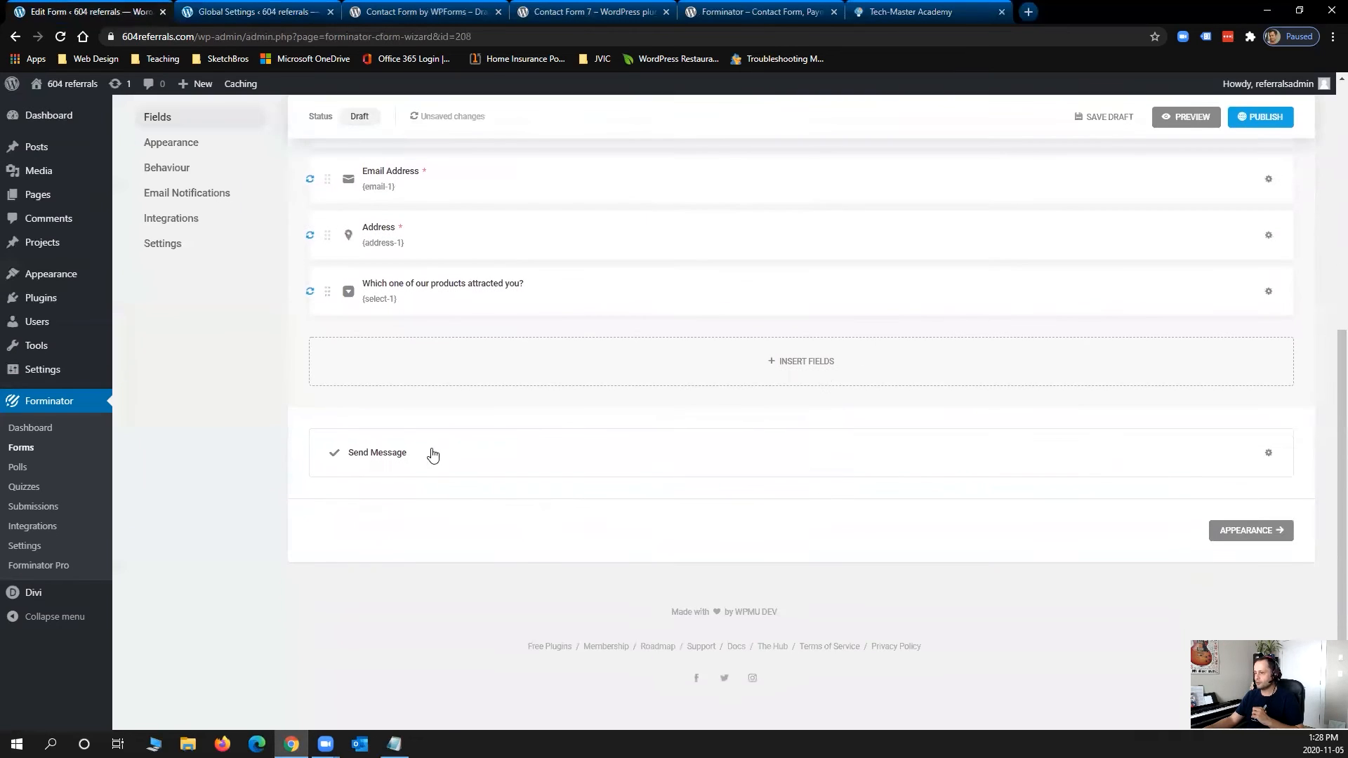
Step: Set the form's submit button text to "Yum! I'm in!" and apply the change
left_click(1268, 453)
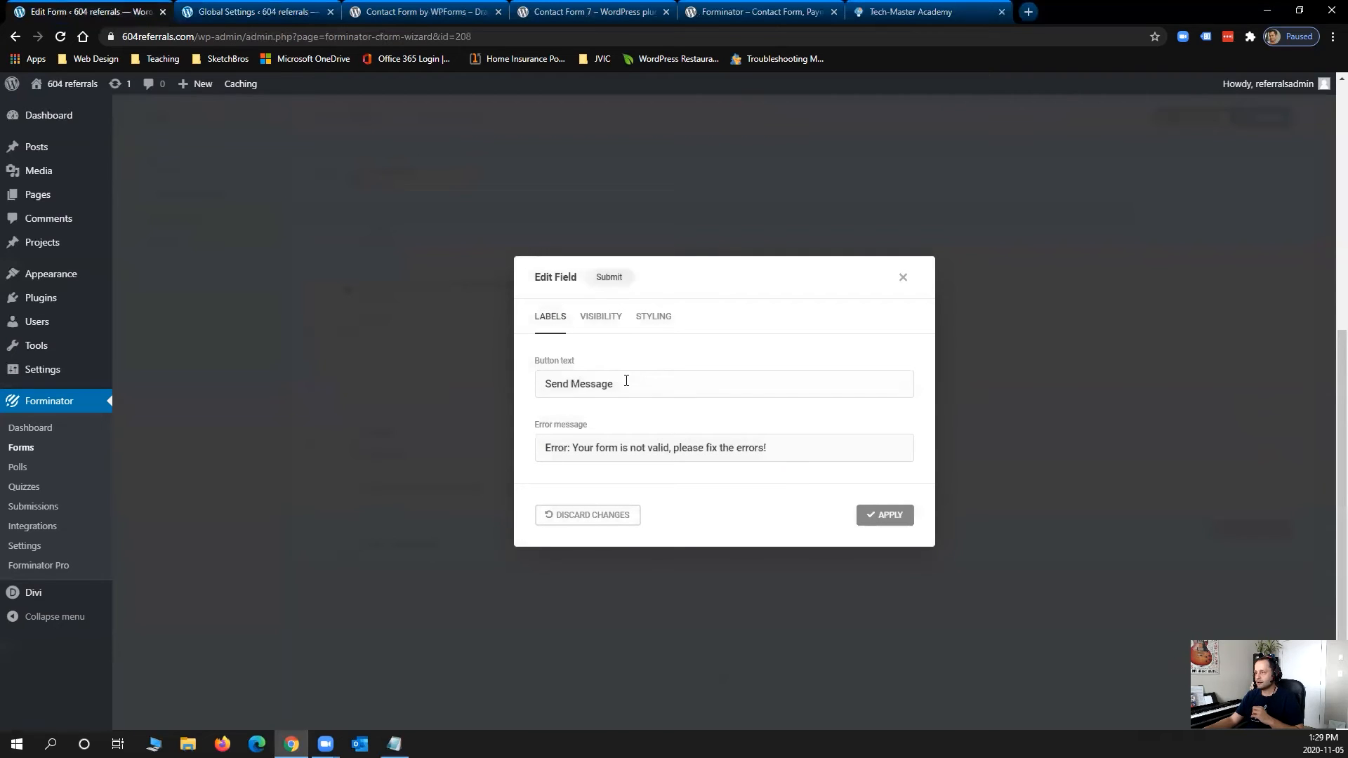
left_click_drag(653, 382, 472, 373)
type("Yum! ")
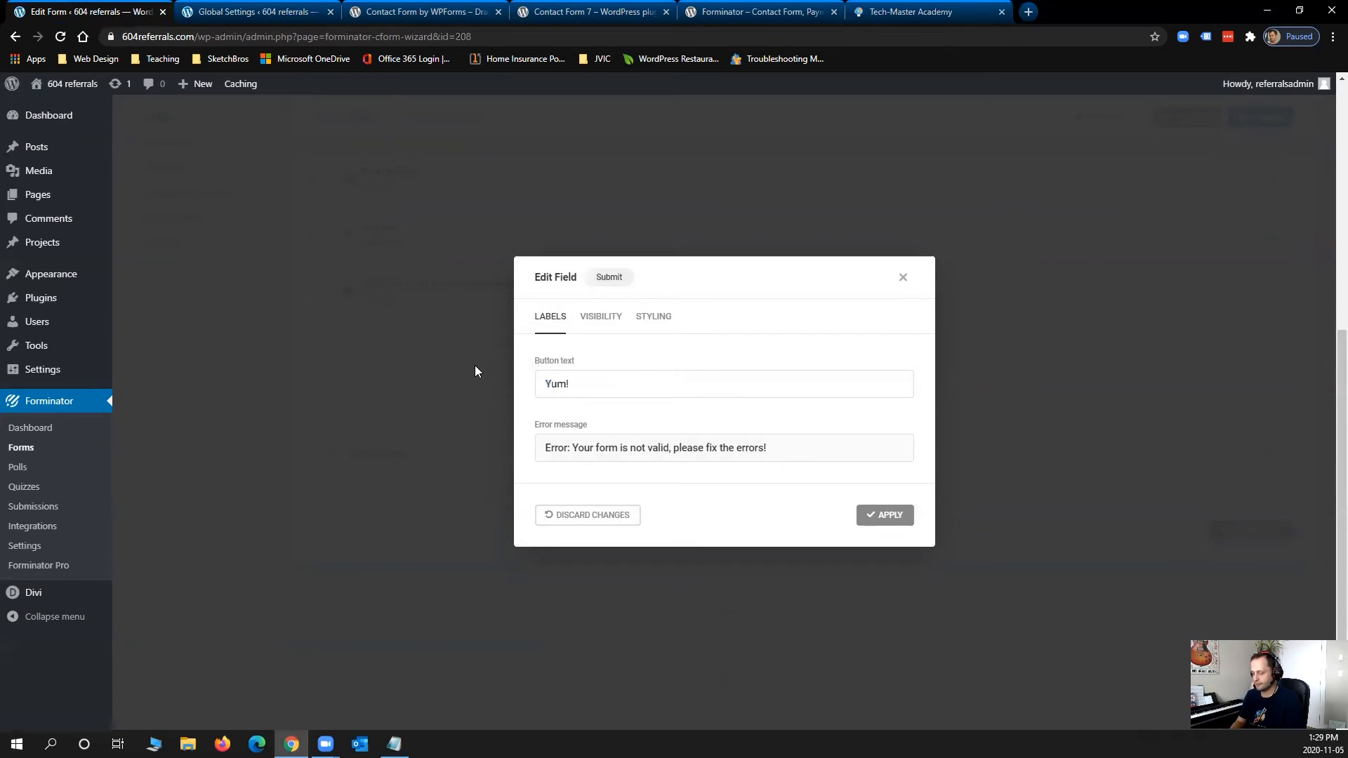
type("I'm in!")
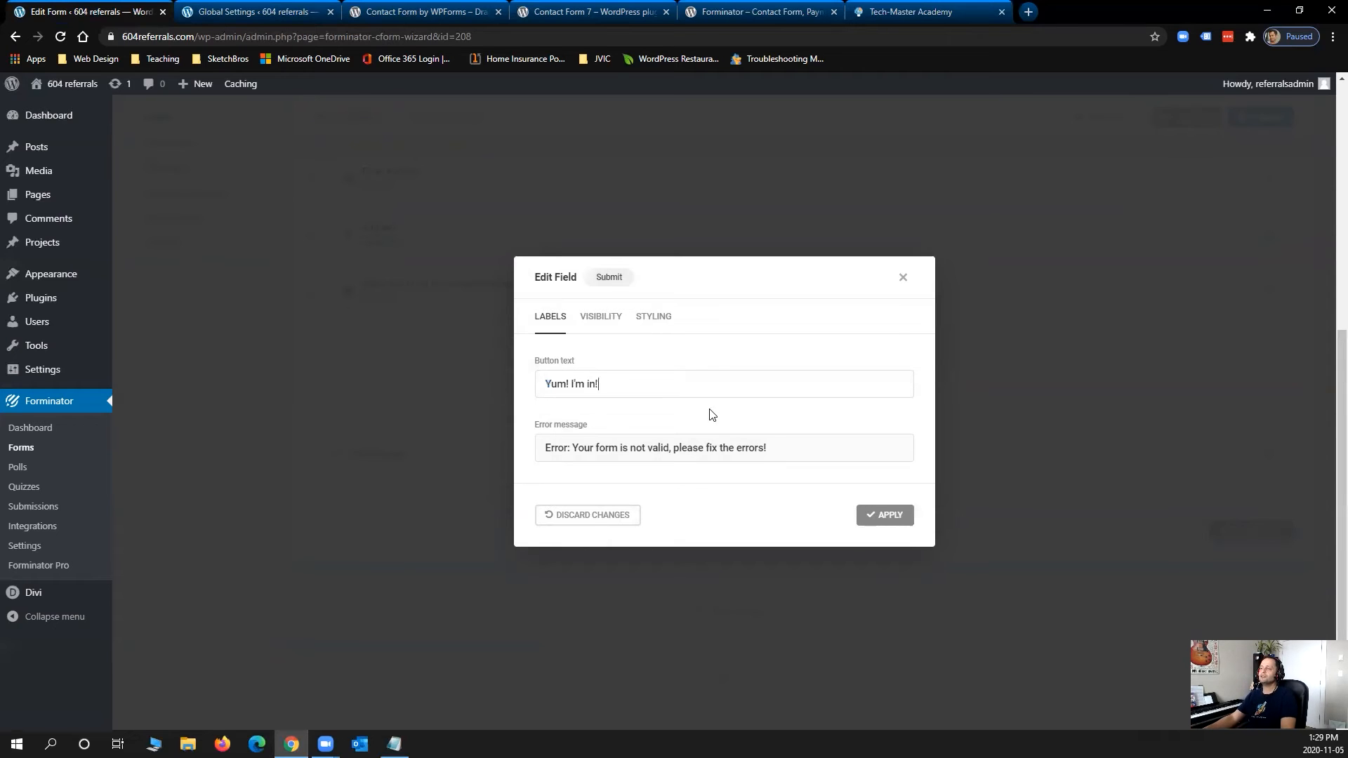
left_click(887, 516)
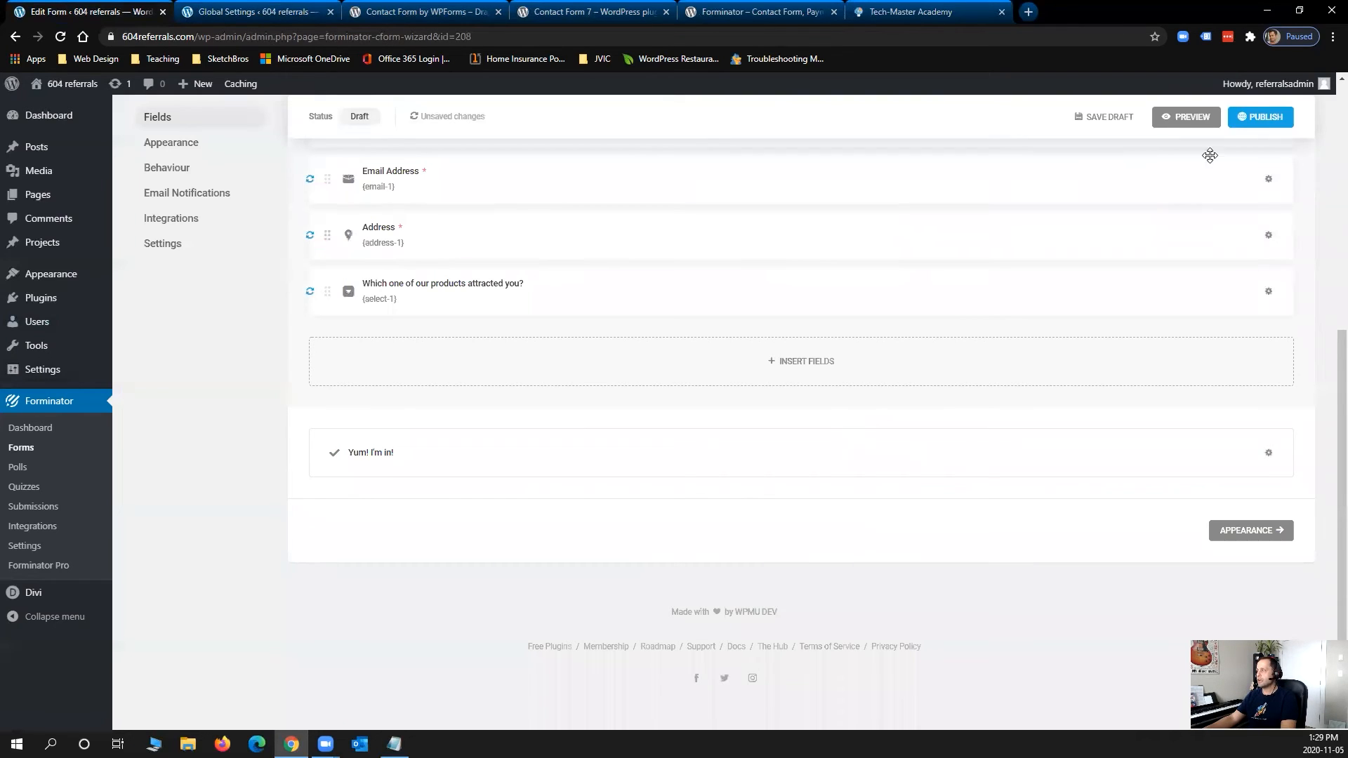
Step: Publish the form and copy its shortcode
left_click(1270, 120)
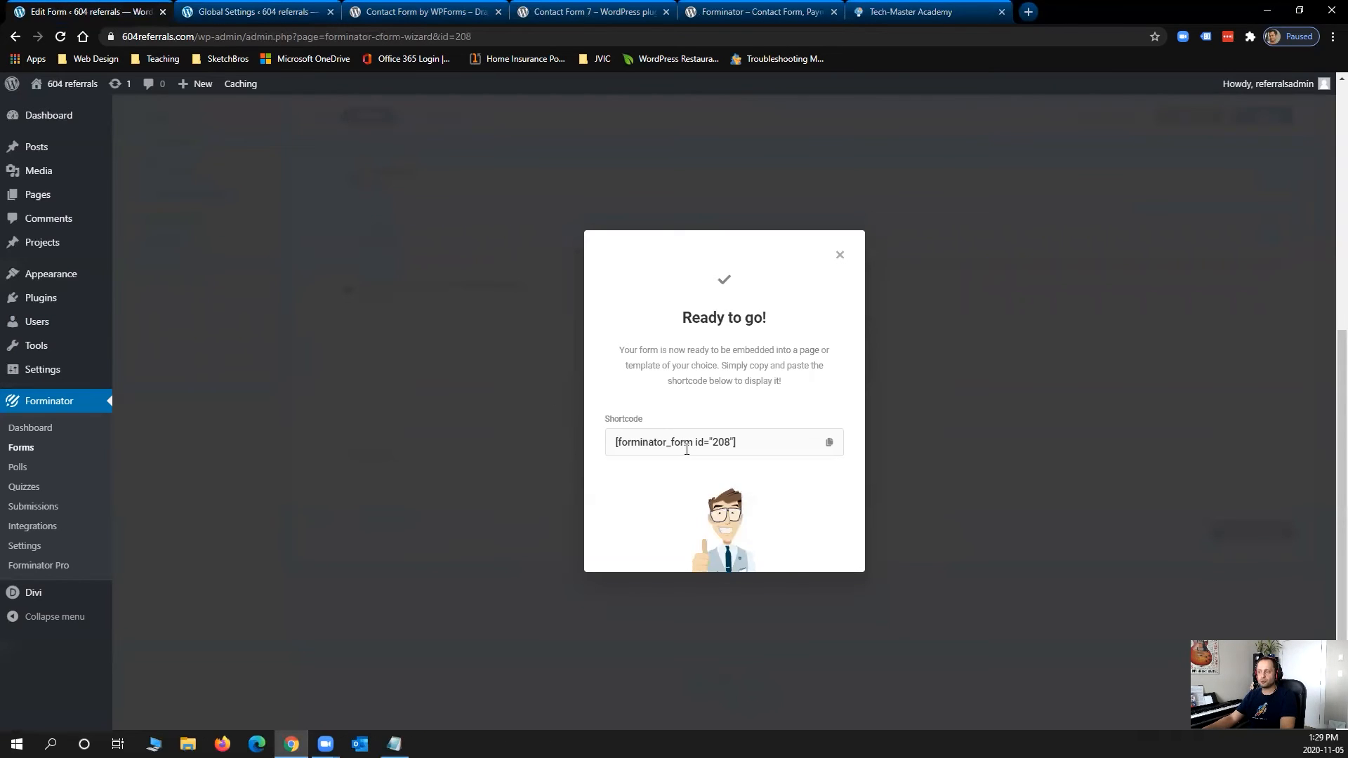
left_click(830, 445)
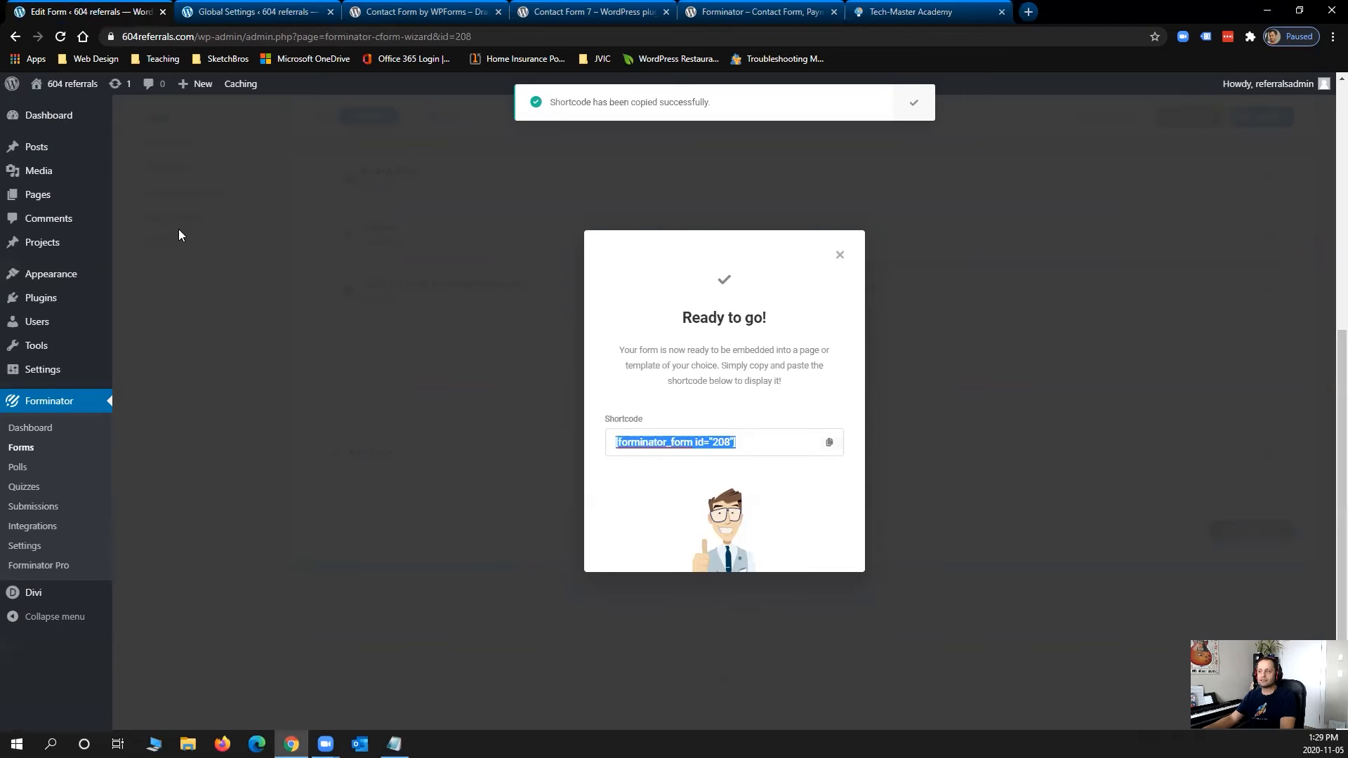
Step: Open the site's Home page from the list of all pages in a new tab and bring it up in the Divi Visual Builder
mouse_move(44, 327)
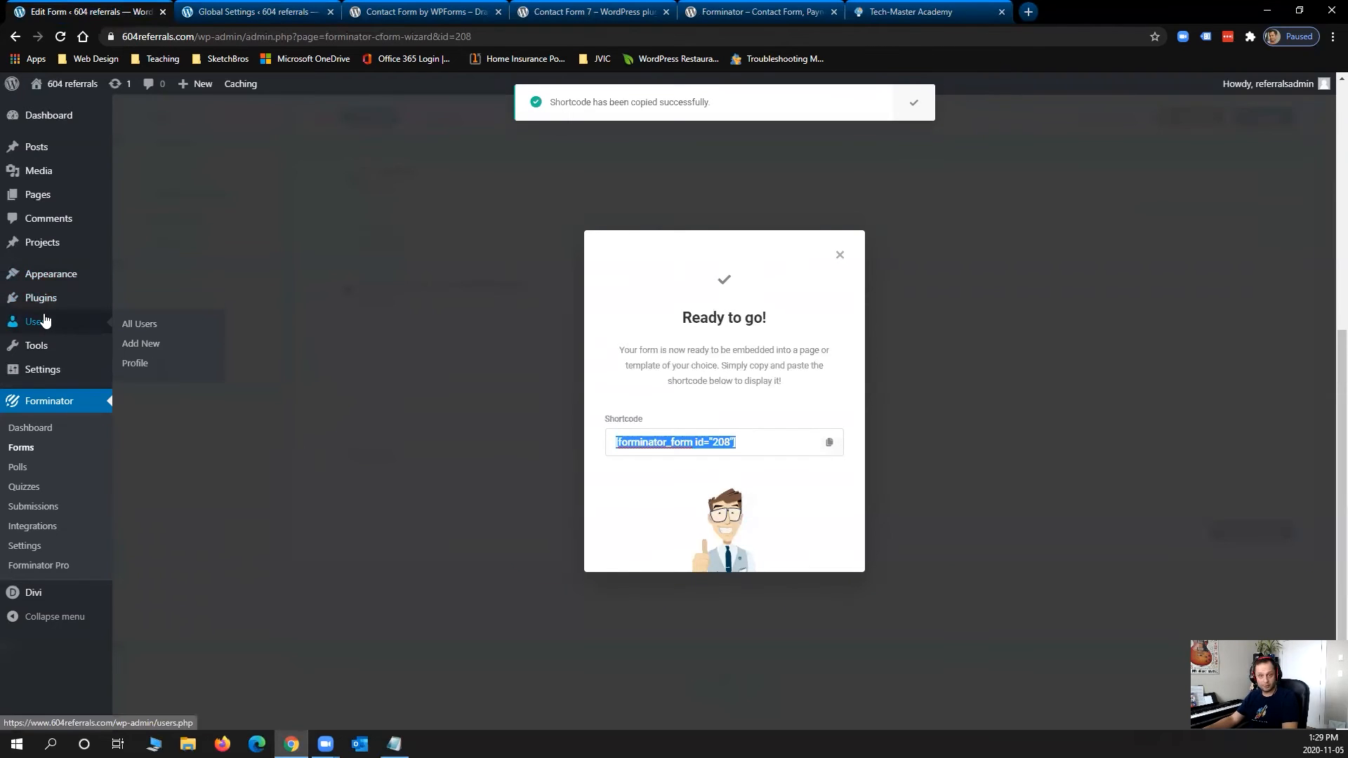
left_click(85, 207)
right_click(271, 313)
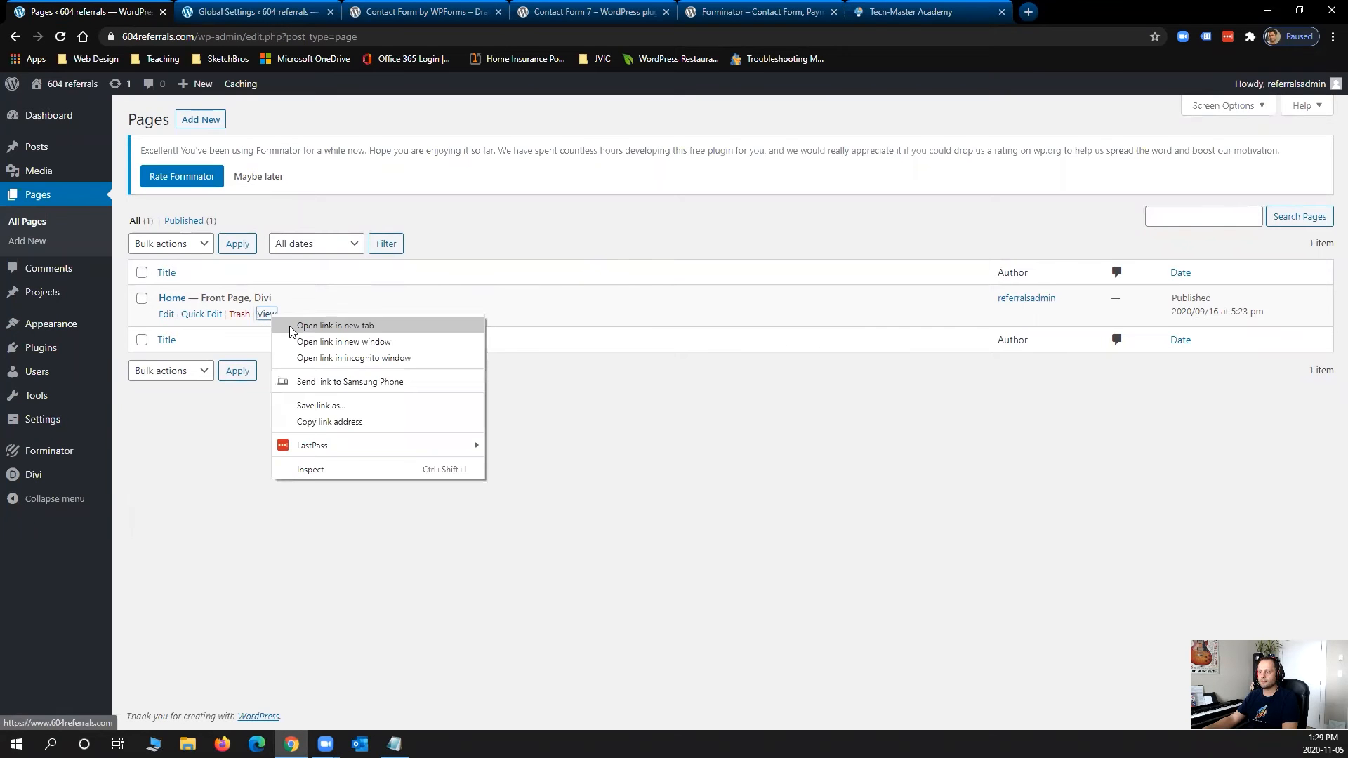
left_click(290, 327)
left_click(407, 20)
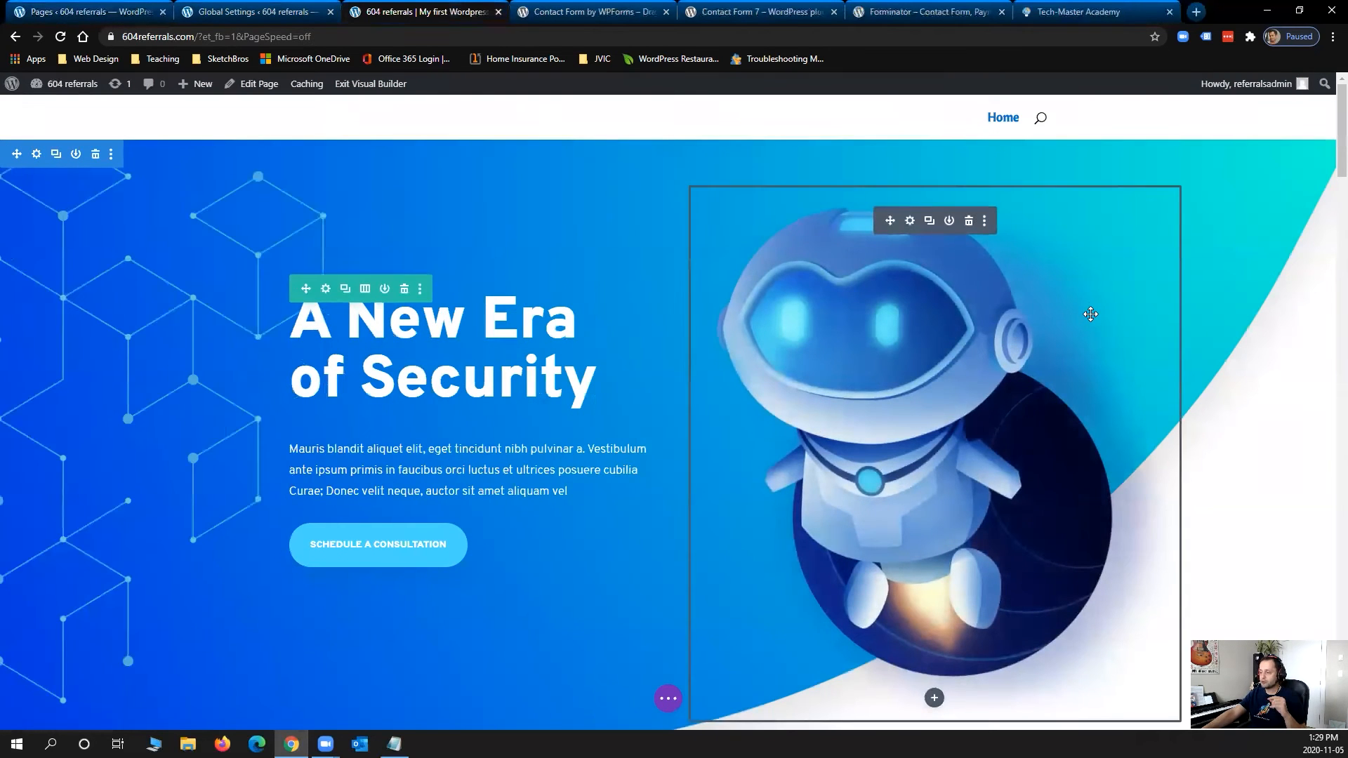
Step: Insert a Code module in the column beside the laptop image containing the shortcode [forminator_form id="208"], and save the module
scroll(1088, 316, "down", 9)
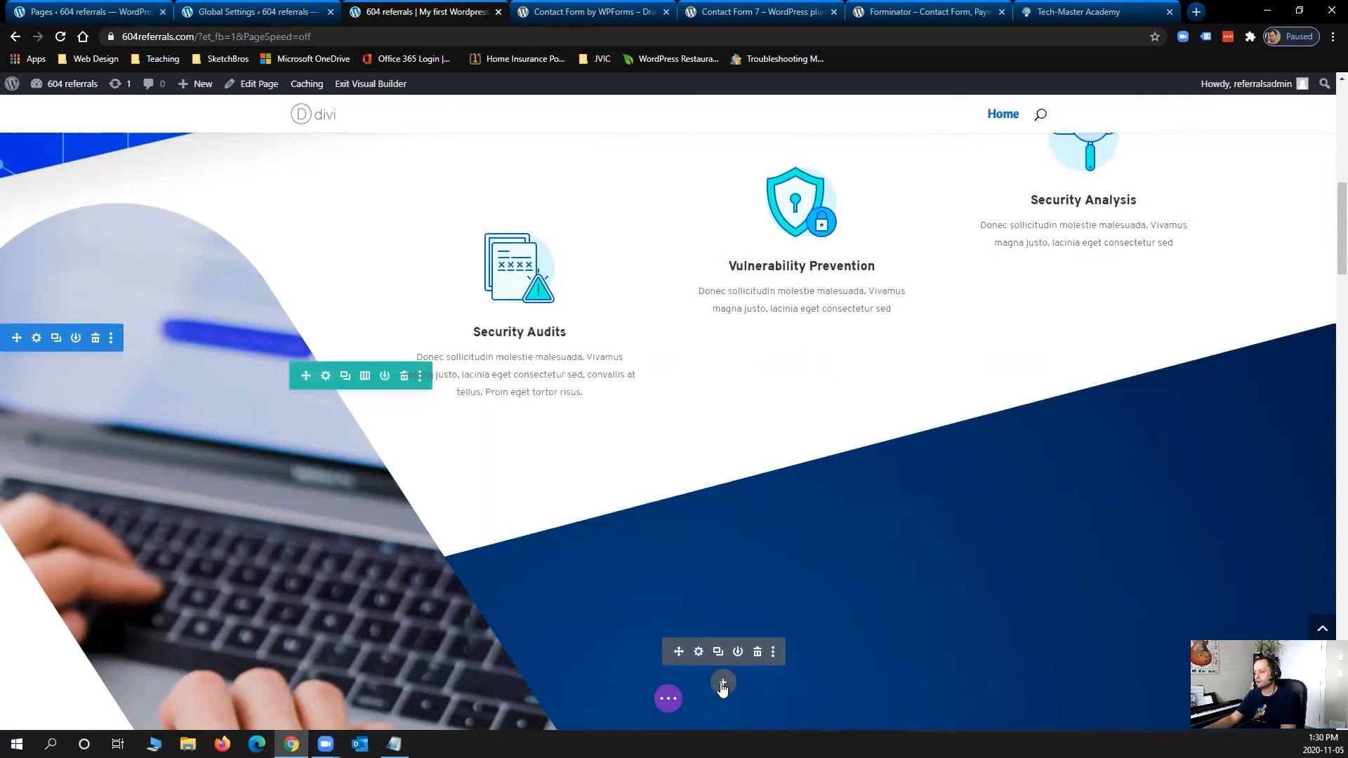
left_click(722, 683)
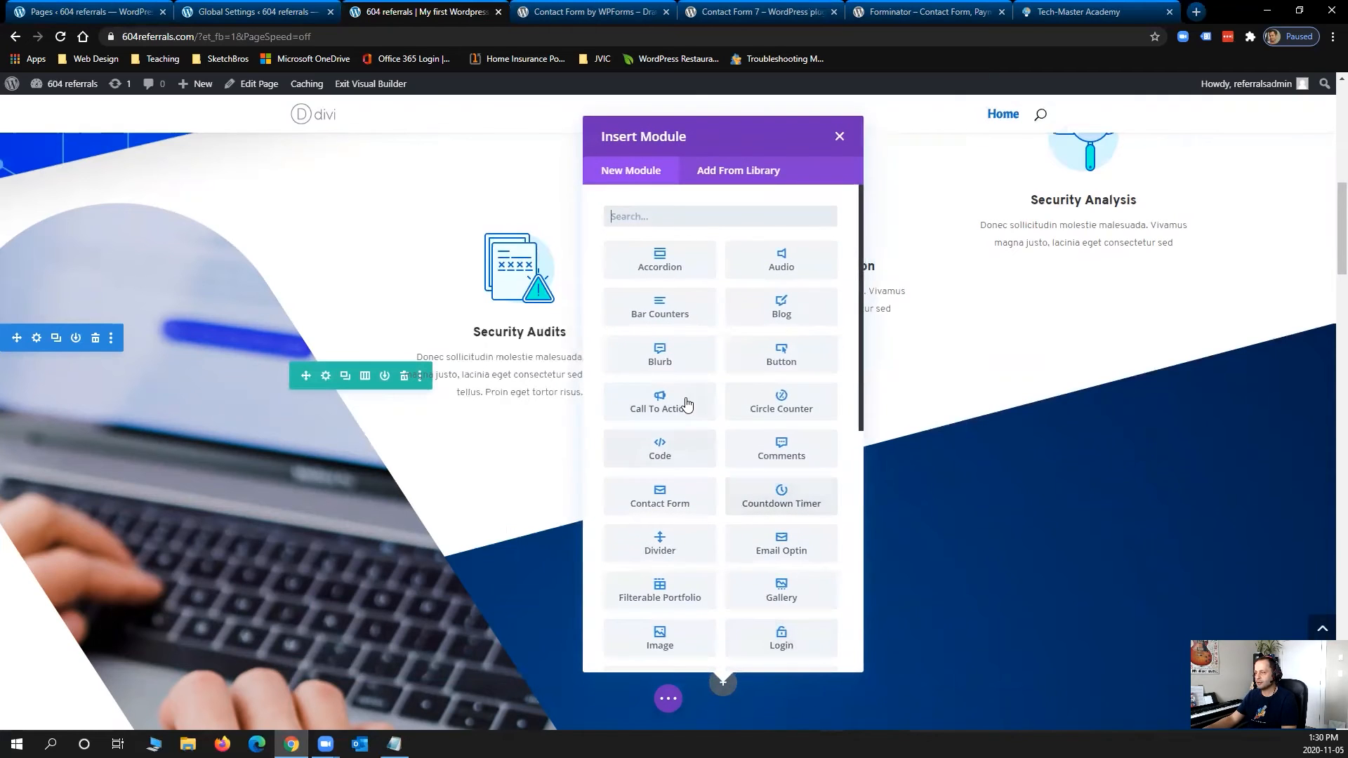
left_click(668, 452)
left_click(993, 365)
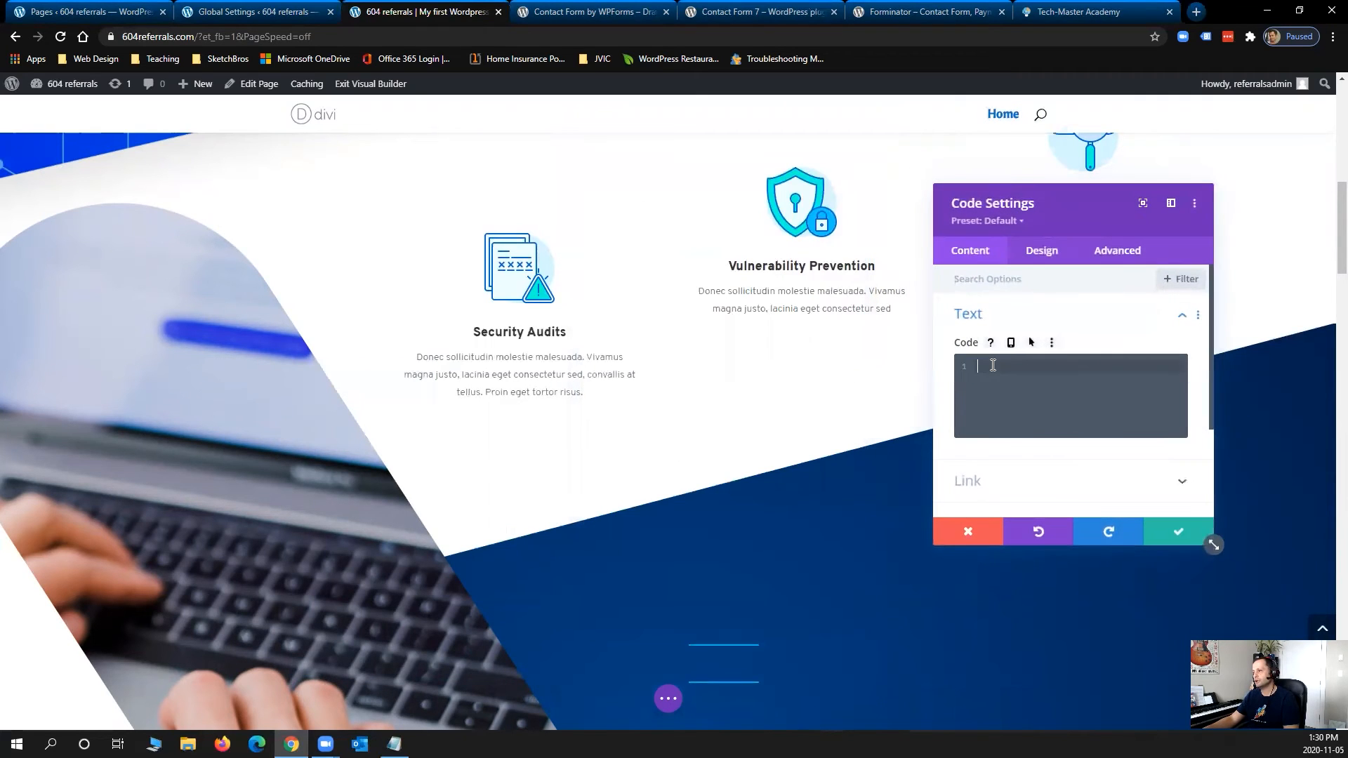
key("ctrl+v")
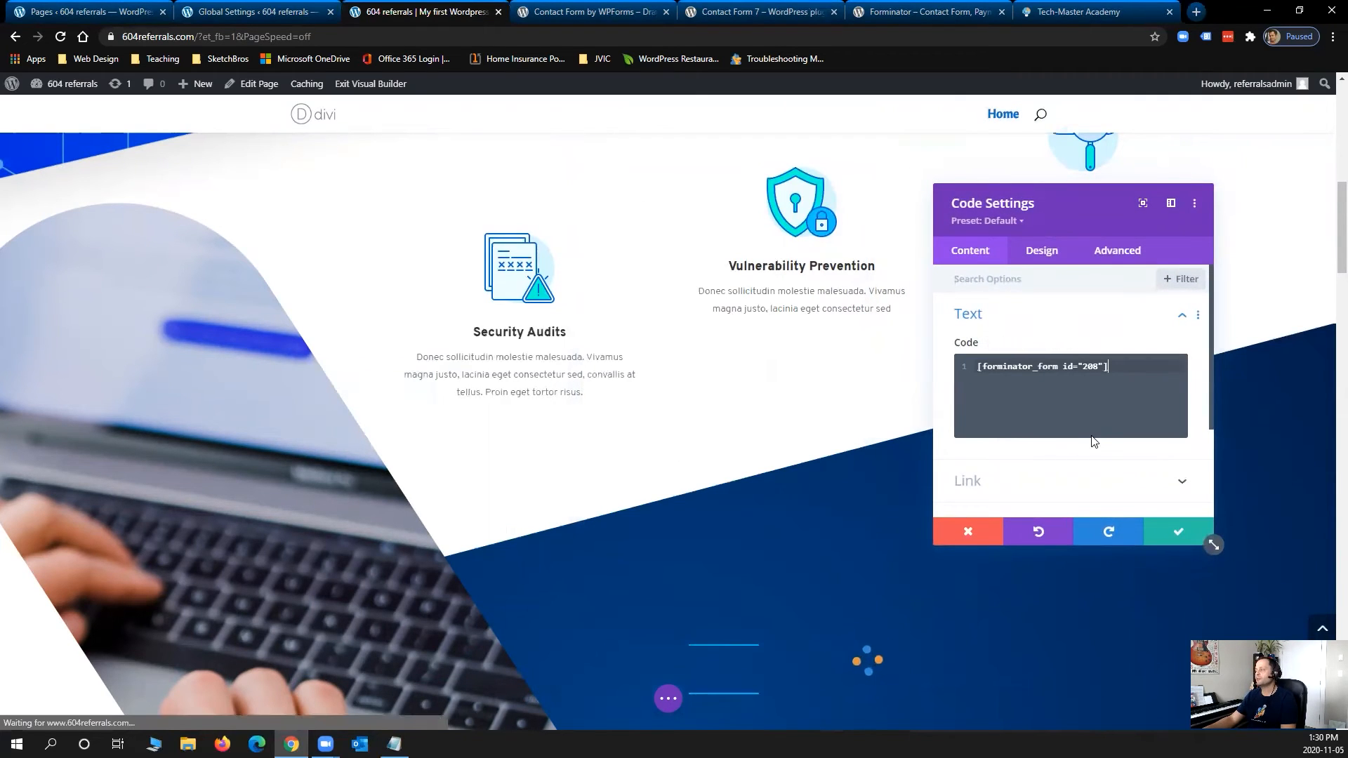
left_click(1178, 531)
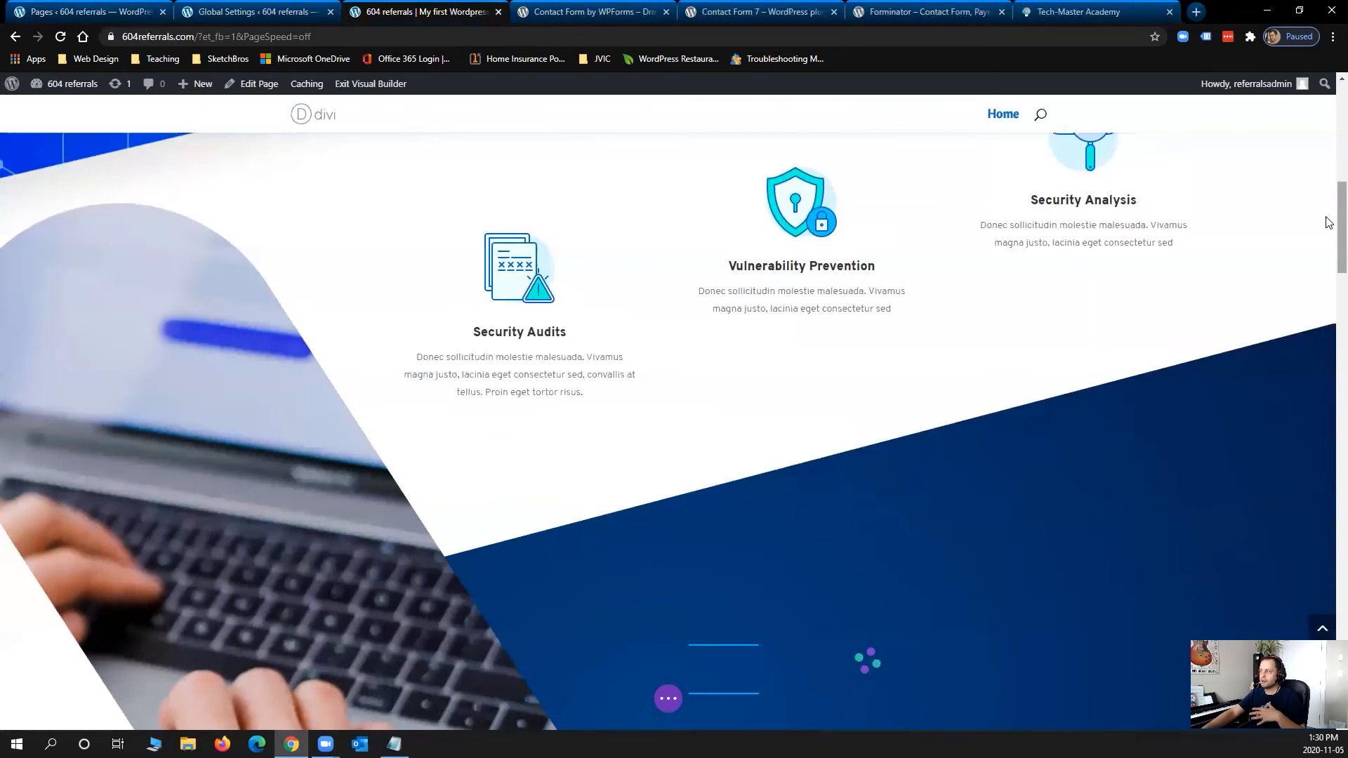
Step: Check the embedded sign-up form in the layout, save the Home page, and exit the Visual Builder
left_click_drag(1339, 218, 1324, 296)
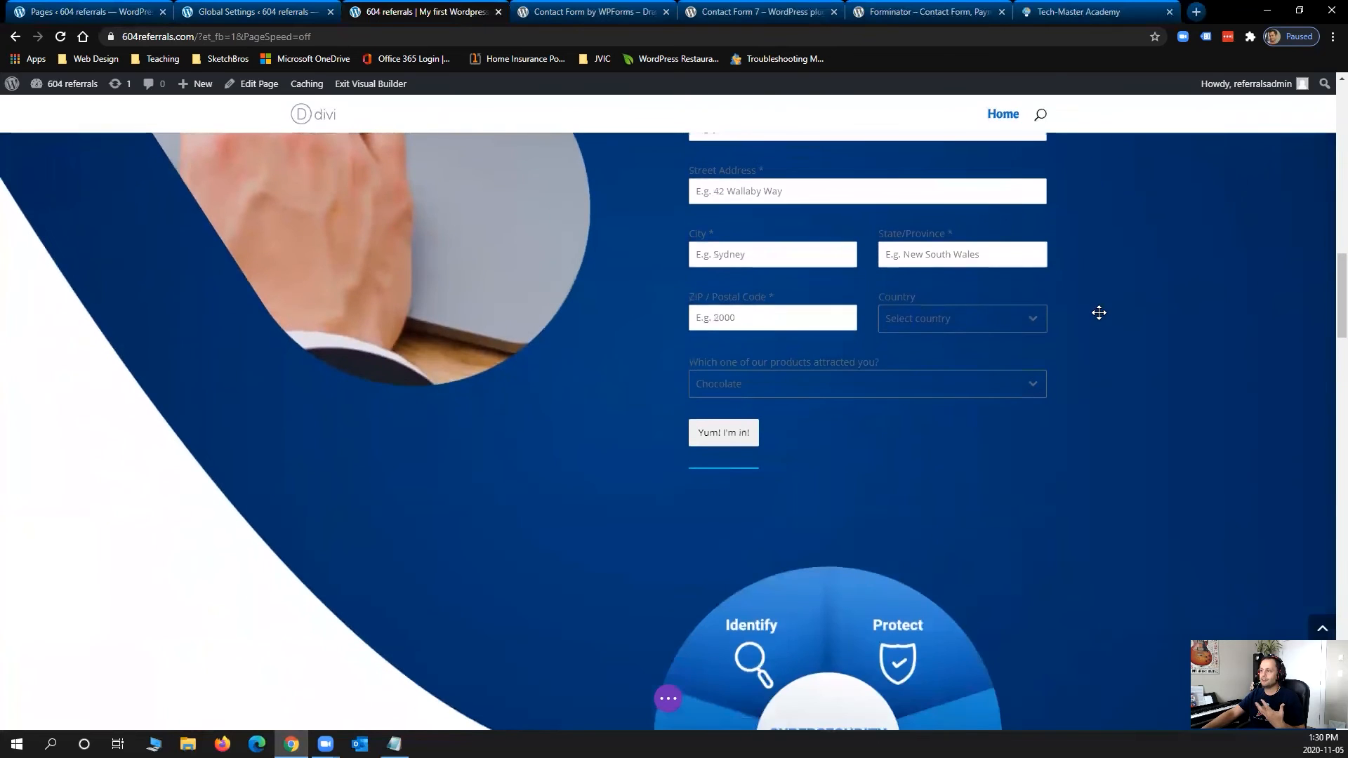
left_click(1033, 317)
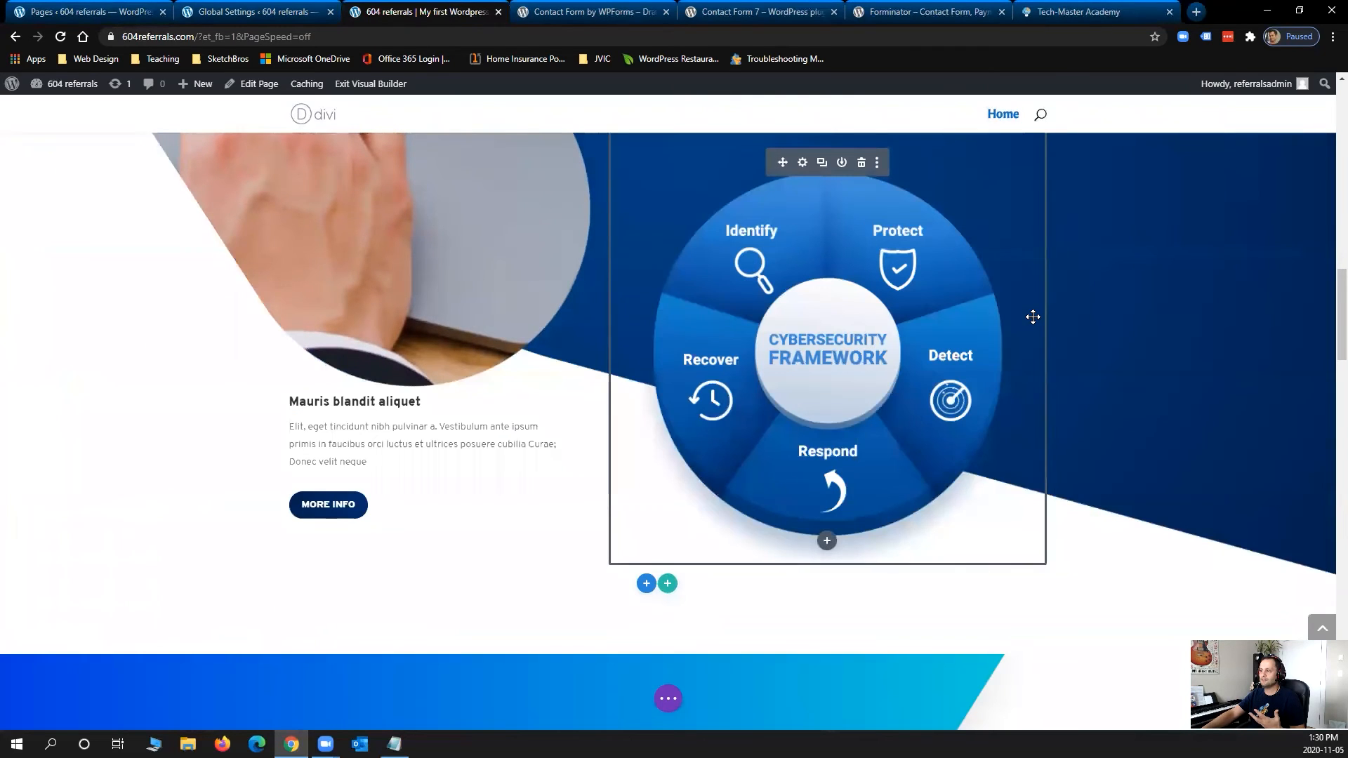
scroll(1032, 316, "up", 5)
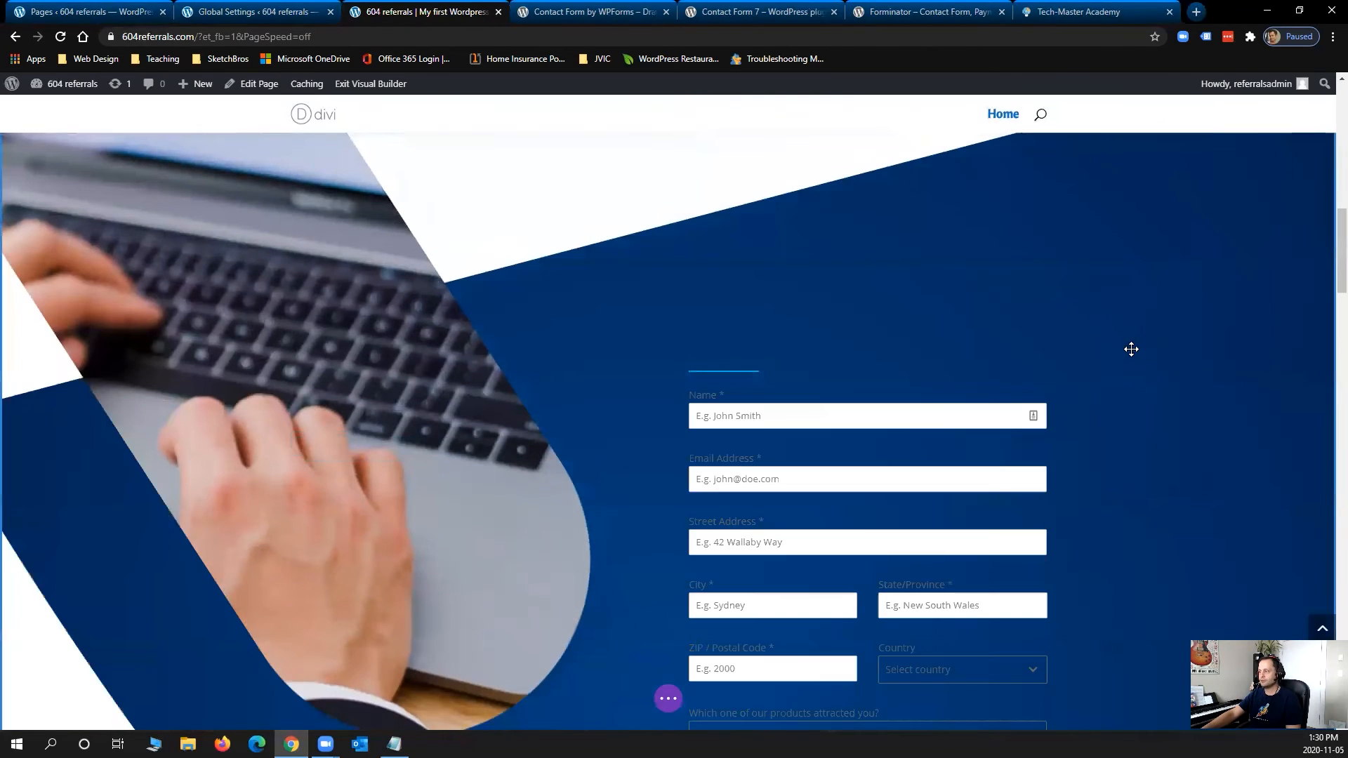
scroll(632, 641, "down", 3)
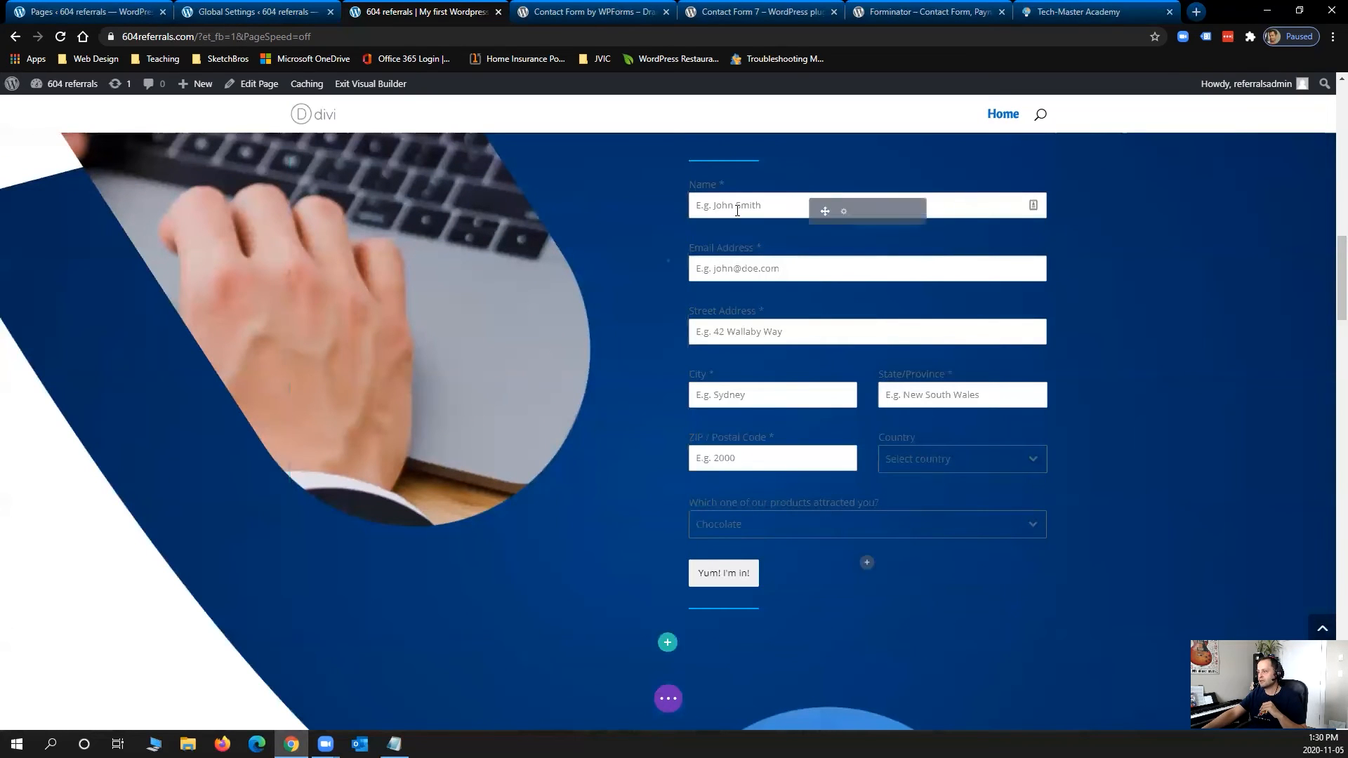
left_click(665, 709)
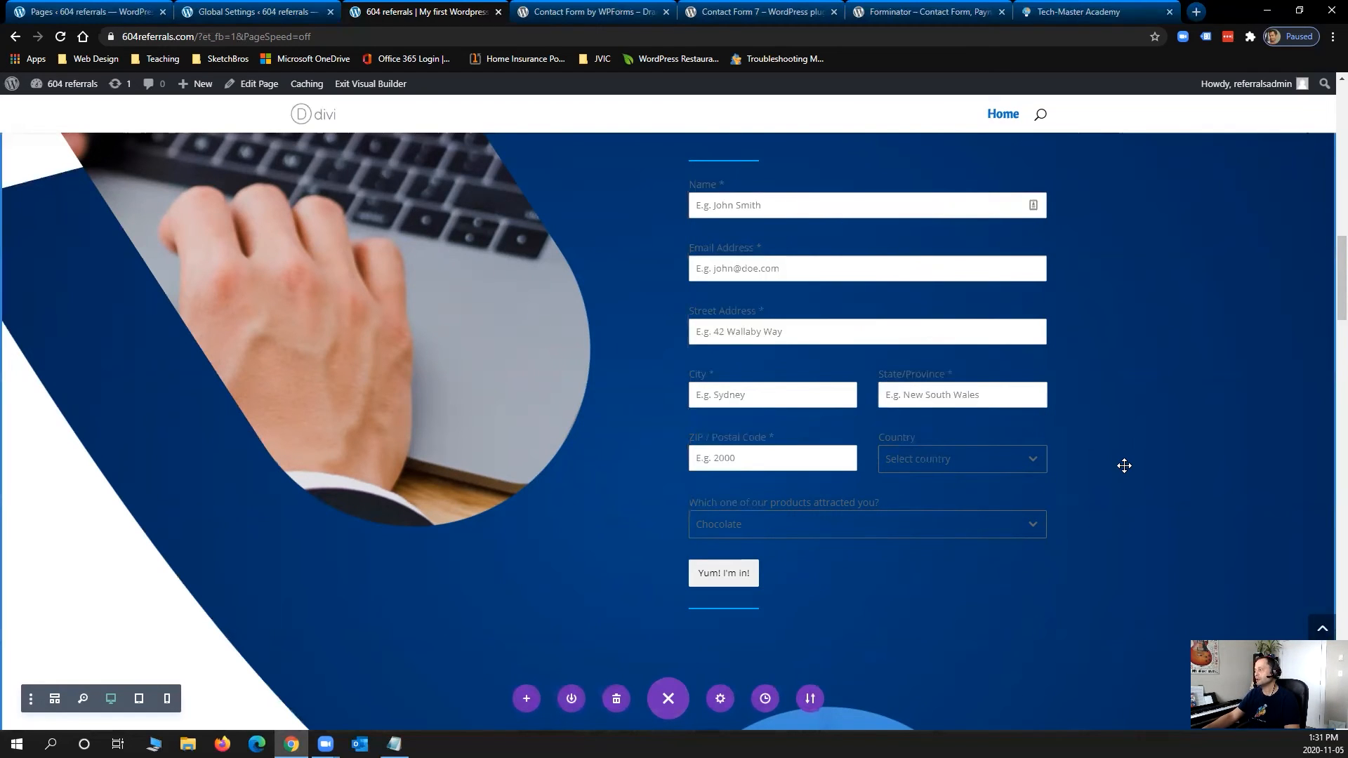
left_click(371, 84)
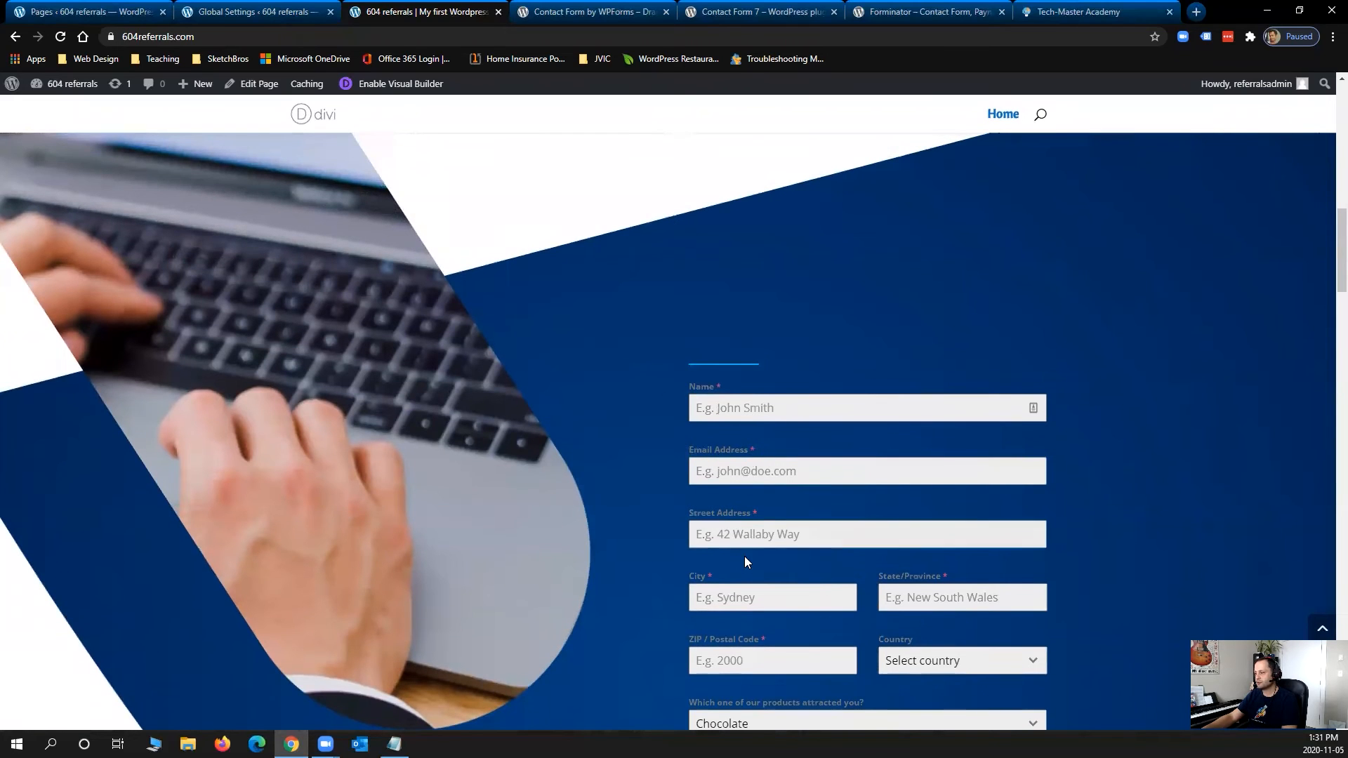
Step: Review the sign-up form on the live Home page, including the choices of its product question
scroll(807, 540, "down", 1)
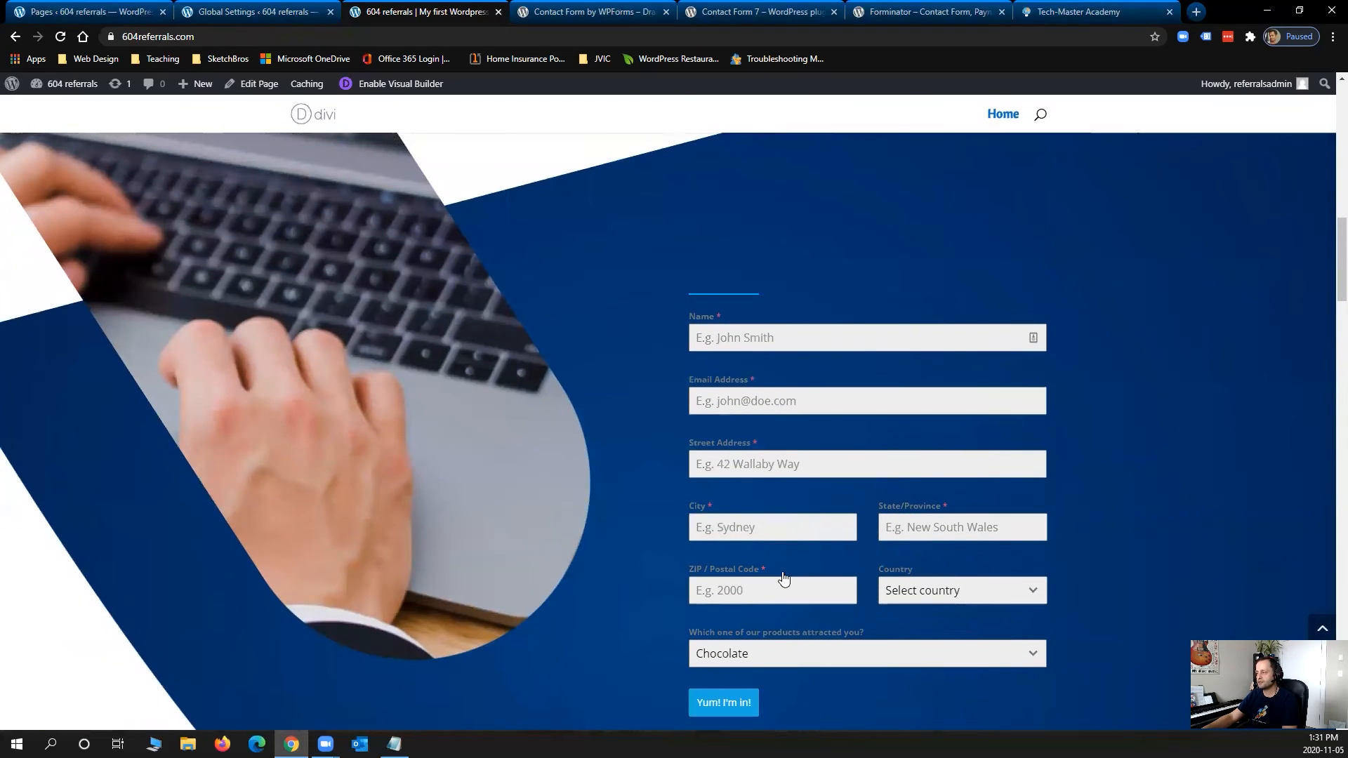
scroll(905, 587, "down", 1)
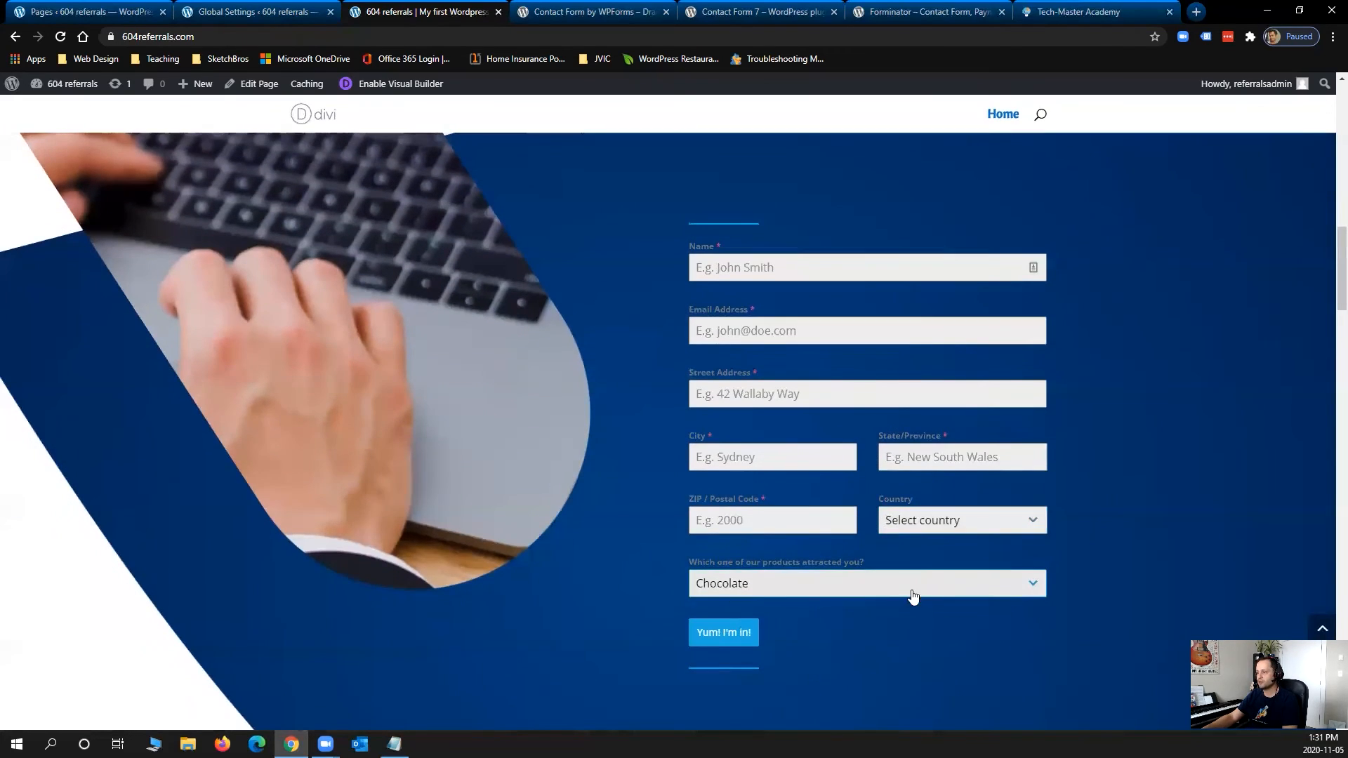
left_click(924, 594)
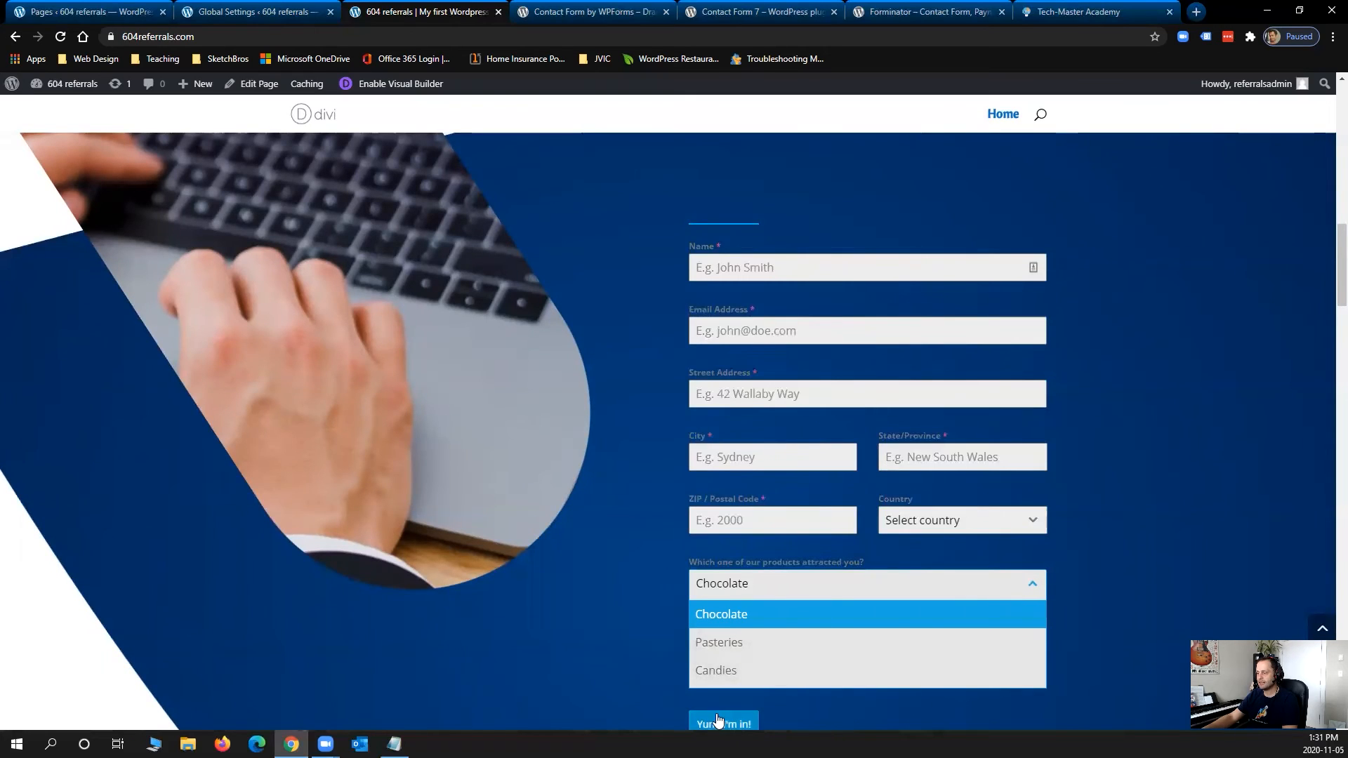
left_click(1152, 543)
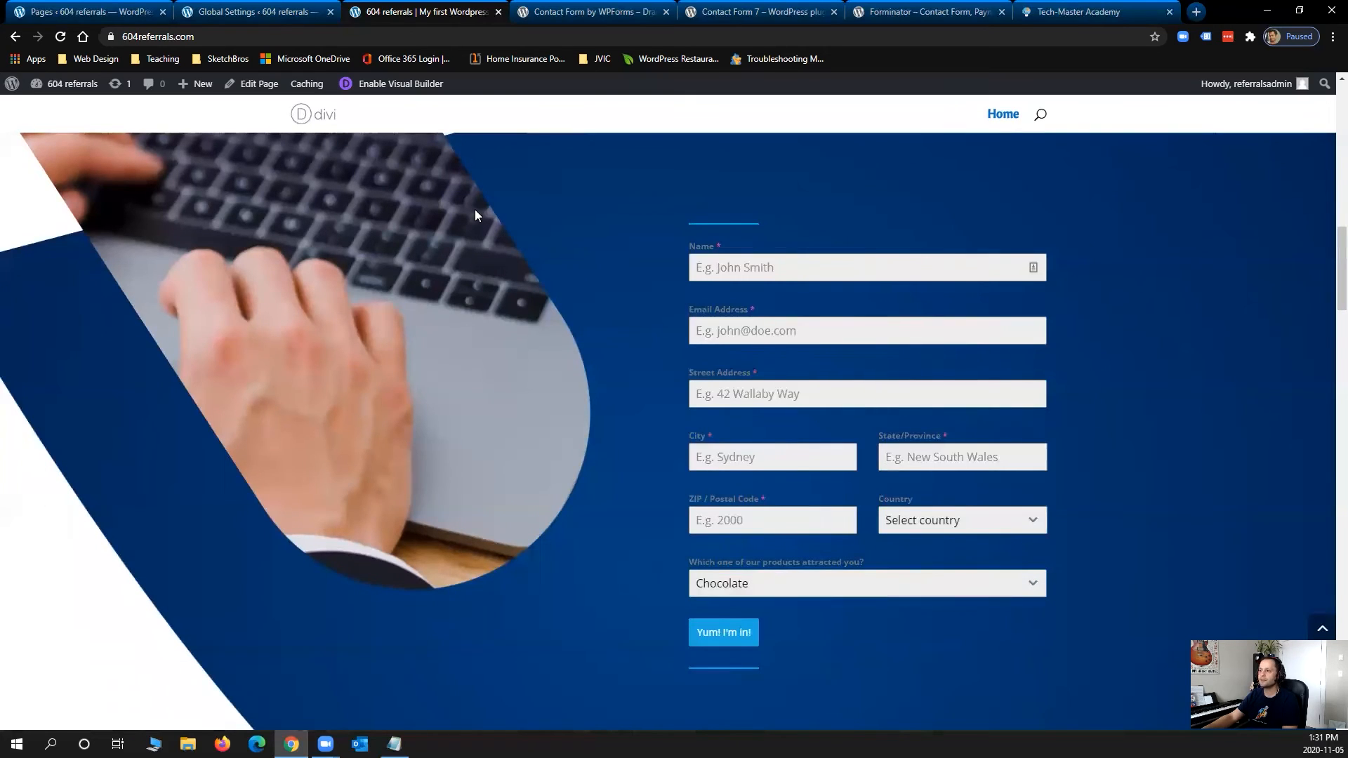
Step: Go to the site's dashboard and open the "Sign Up - Paid" form for editing from Forminator's list of forms
left_click(71, 83)
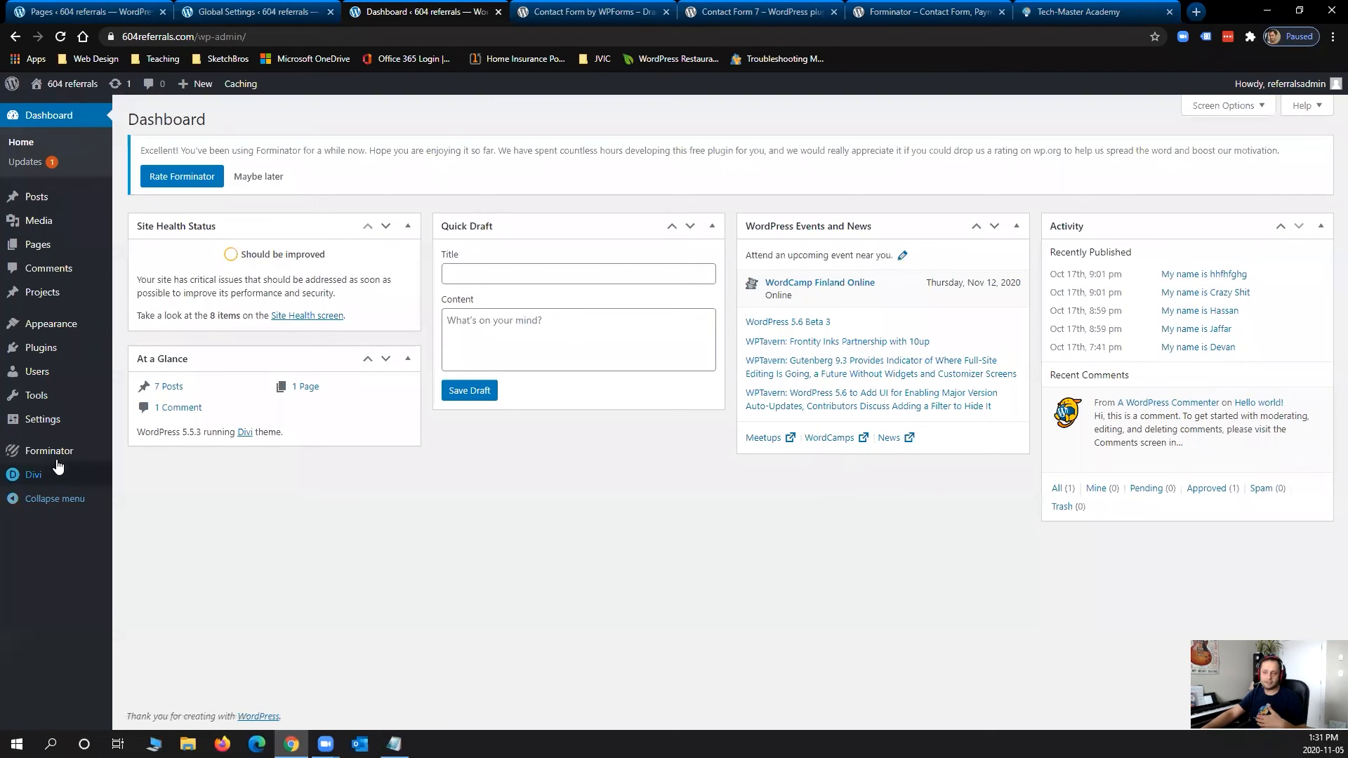
mouse_move(62, 457)
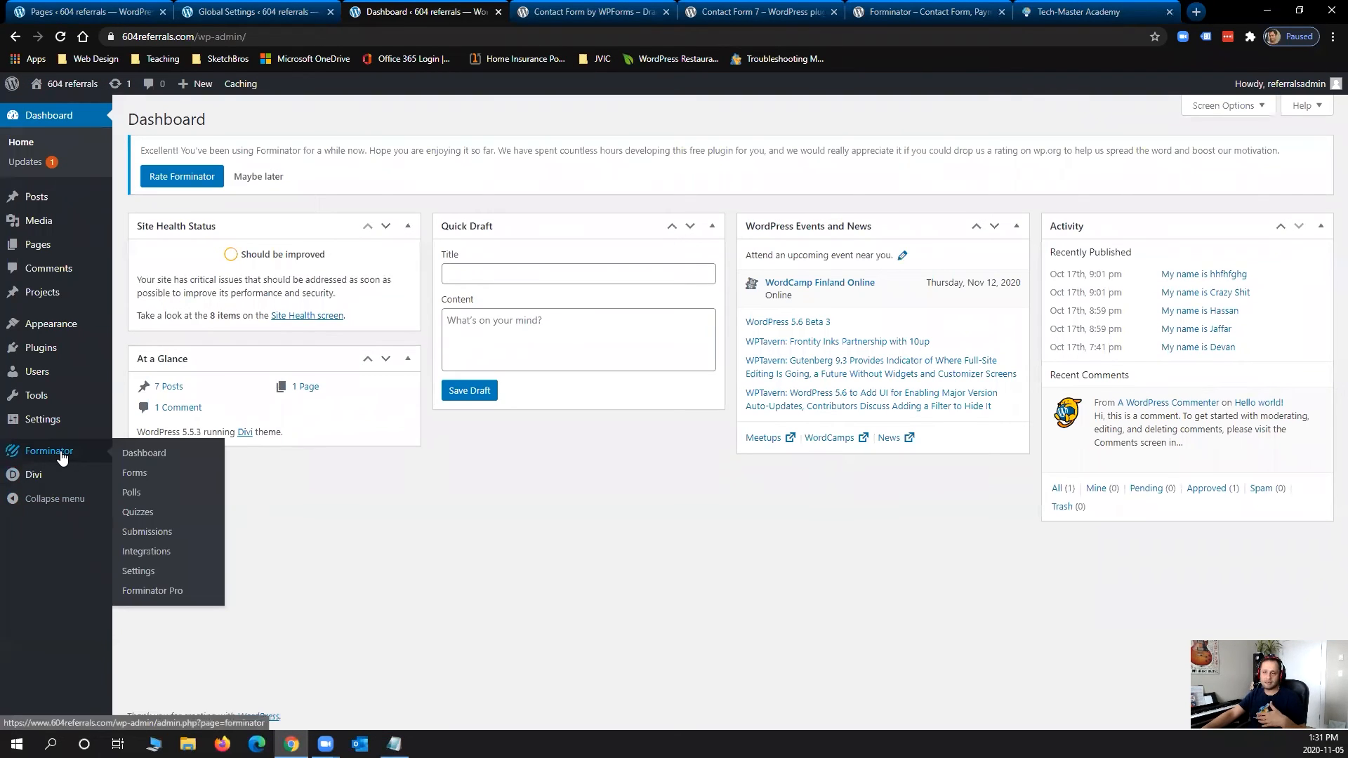
left_click(134, 474)
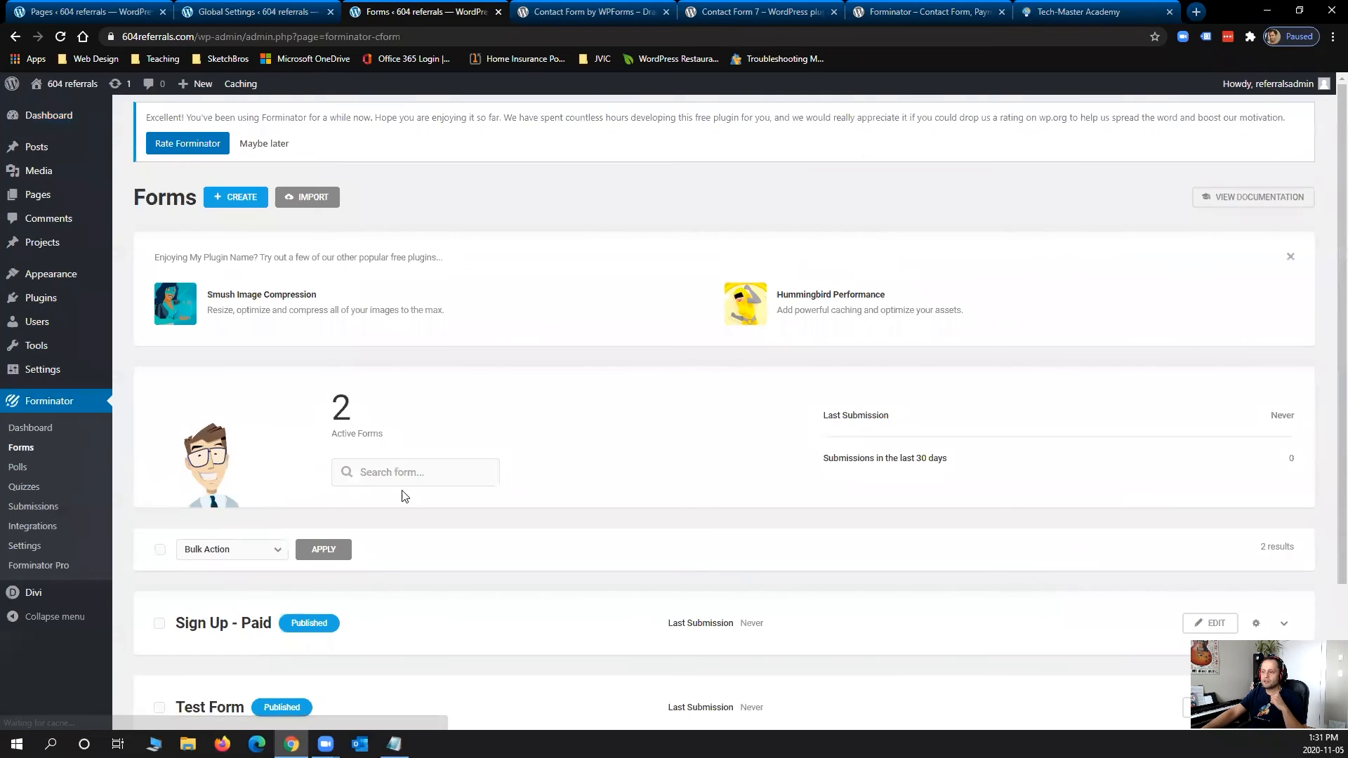
scroll(449, 512, "down", 3)
left_click(1210, 485)
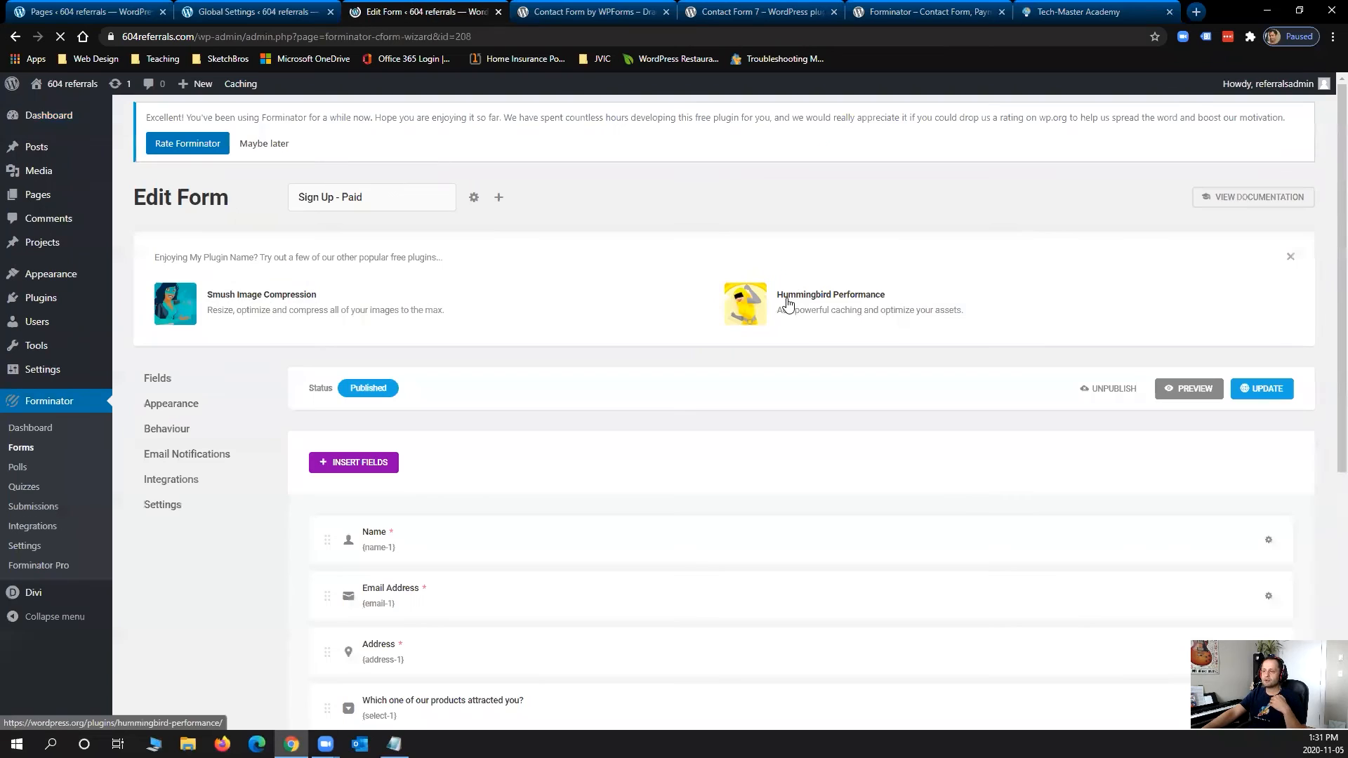
Step: Try the Flat and Bold design styles in the form's appearance settings and set the style to Material
left_click(156, 407)
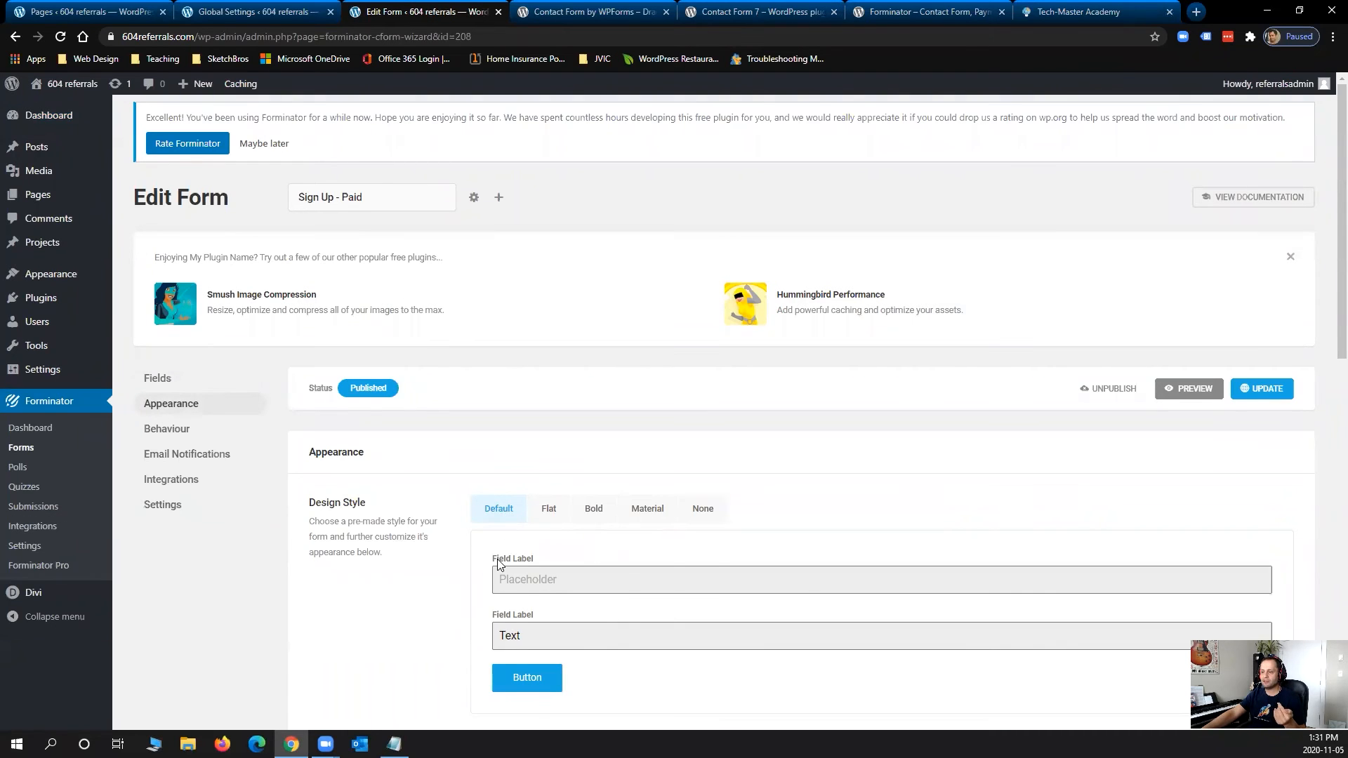
left_click(552, 510)
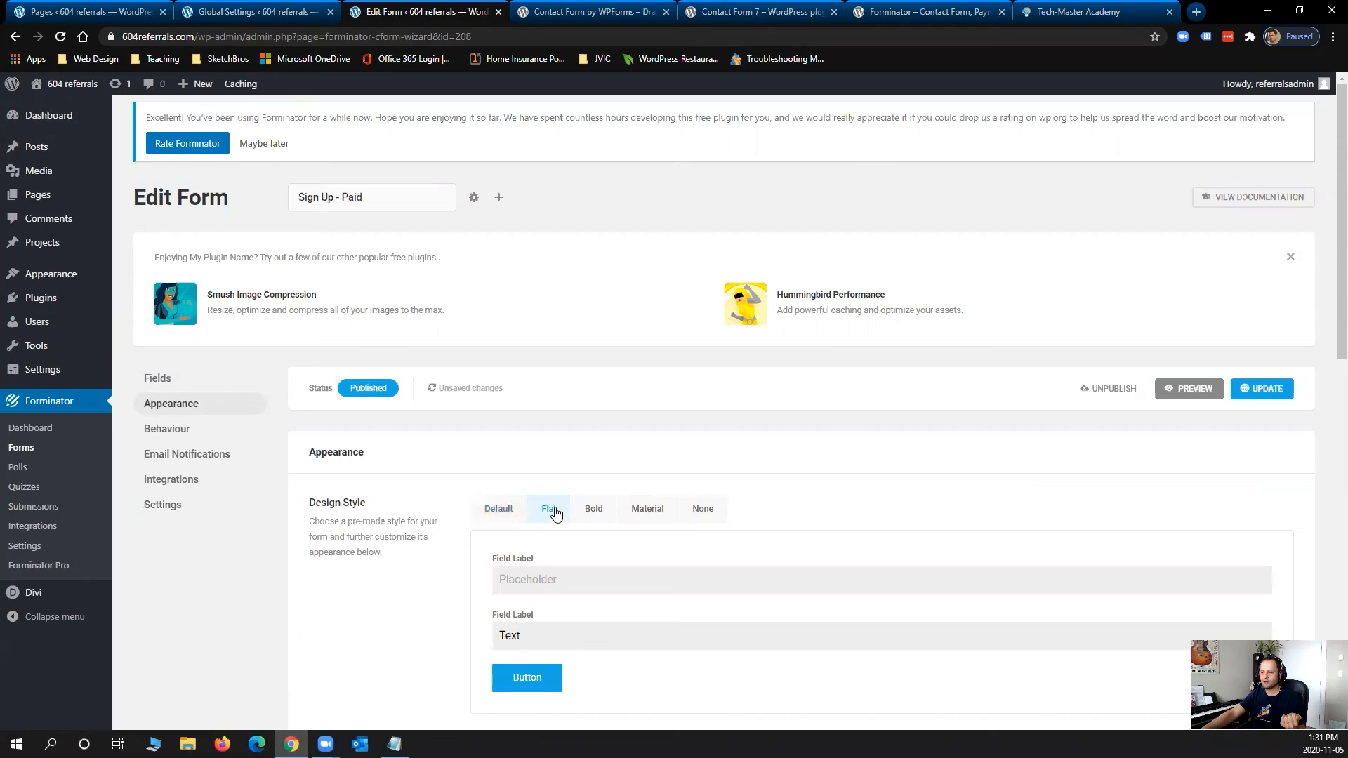
left_click(596, 512)
left_click(634, 517)
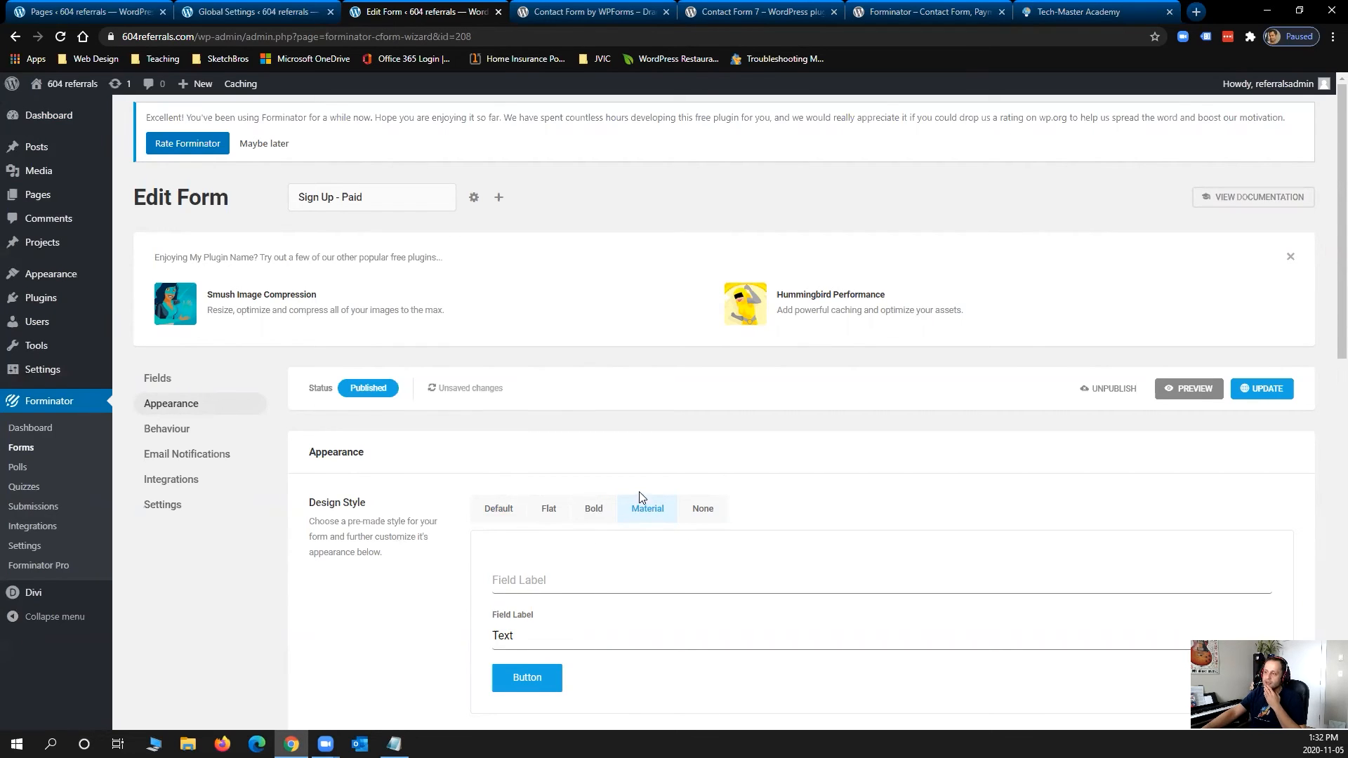
Step: Examine the elements available for custom coloring in the form's appearance settings and return to the default colors
scroll(626, 541, "down", 4)
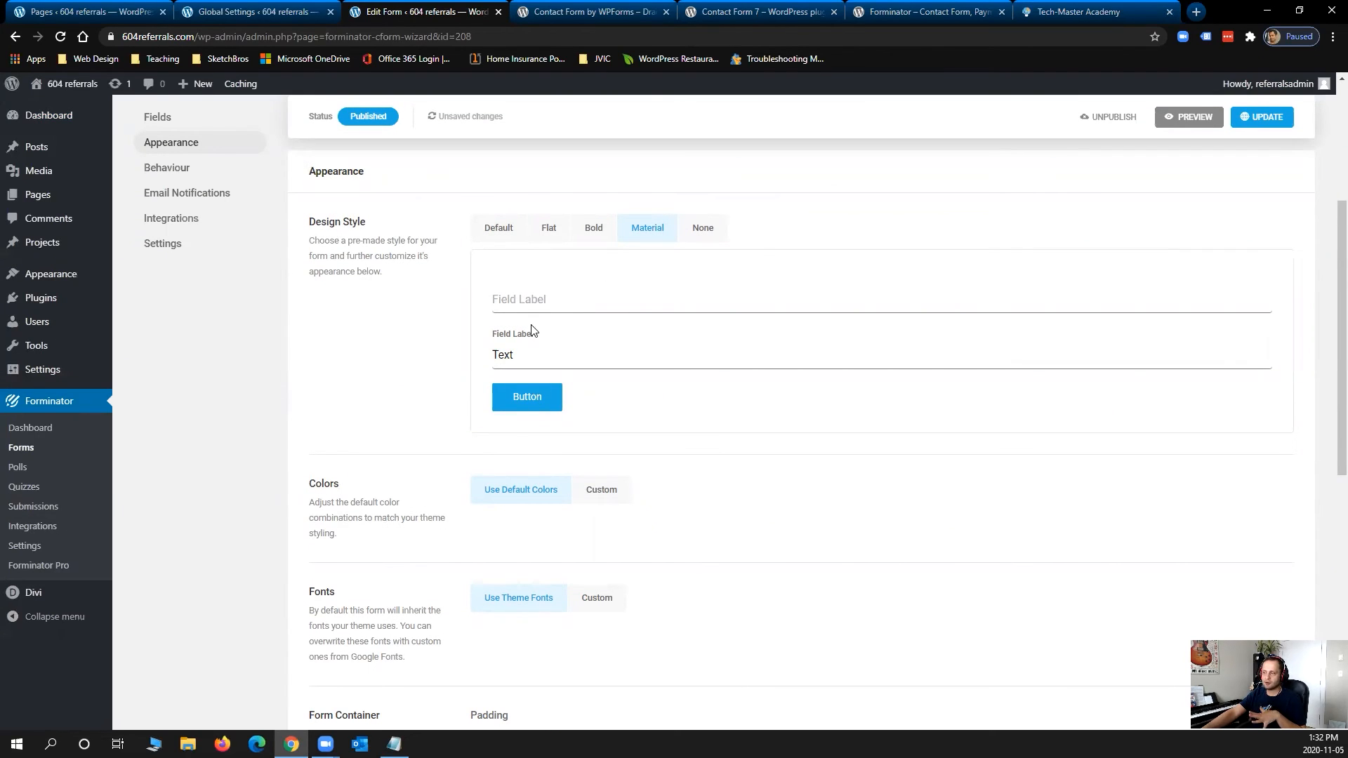
left_click(601, 490)
scroll(500, 454, "down", 2)
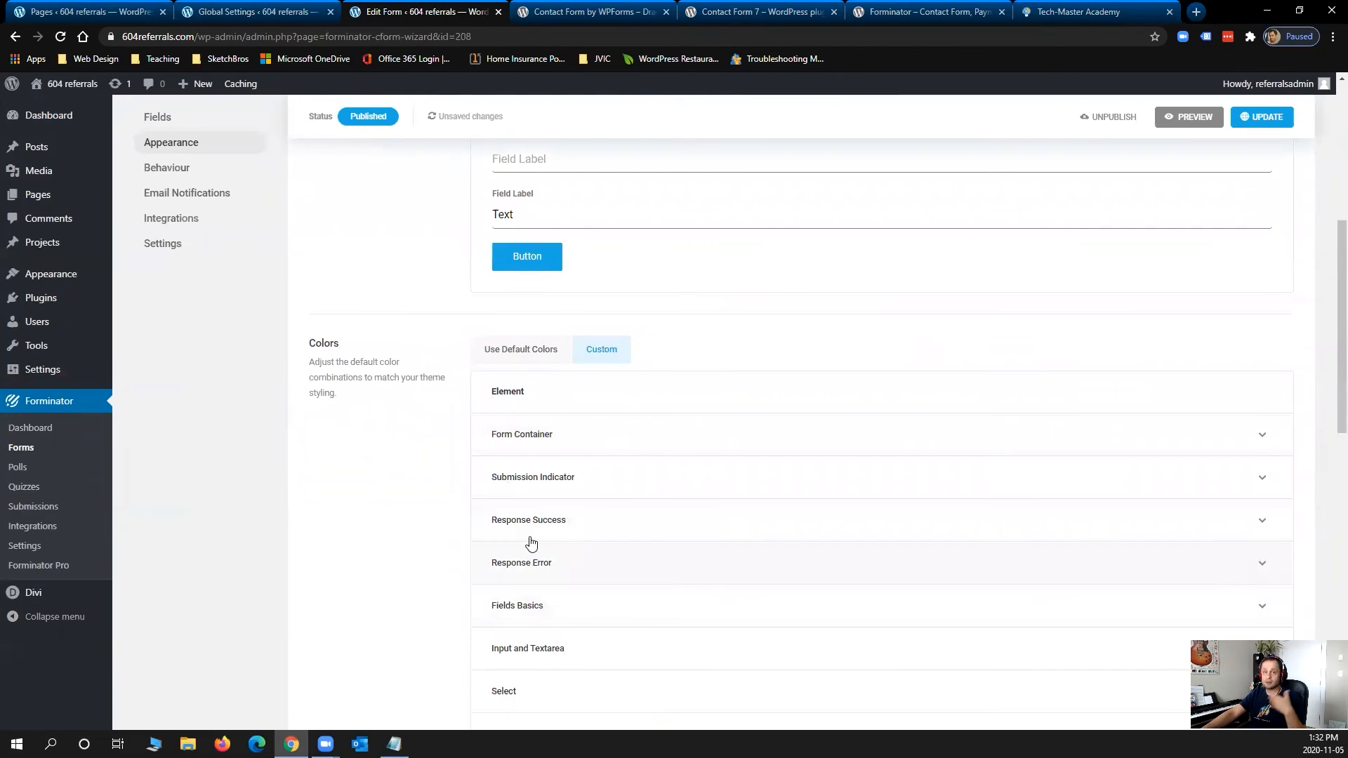
scroll(556, 532, "down", 4)
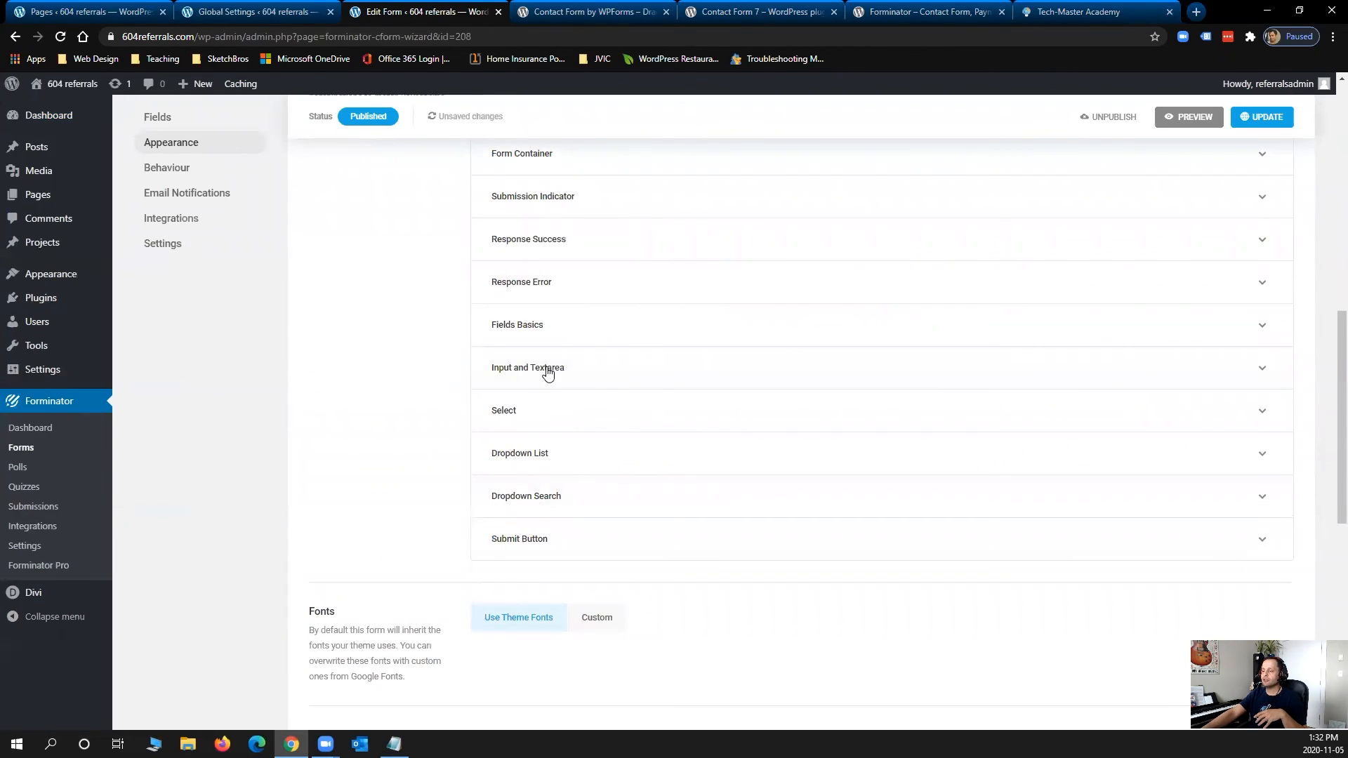
scroll(550, 366, "up", 4)
left_click(516, 349)
scroll(596, 460, "down", 2)
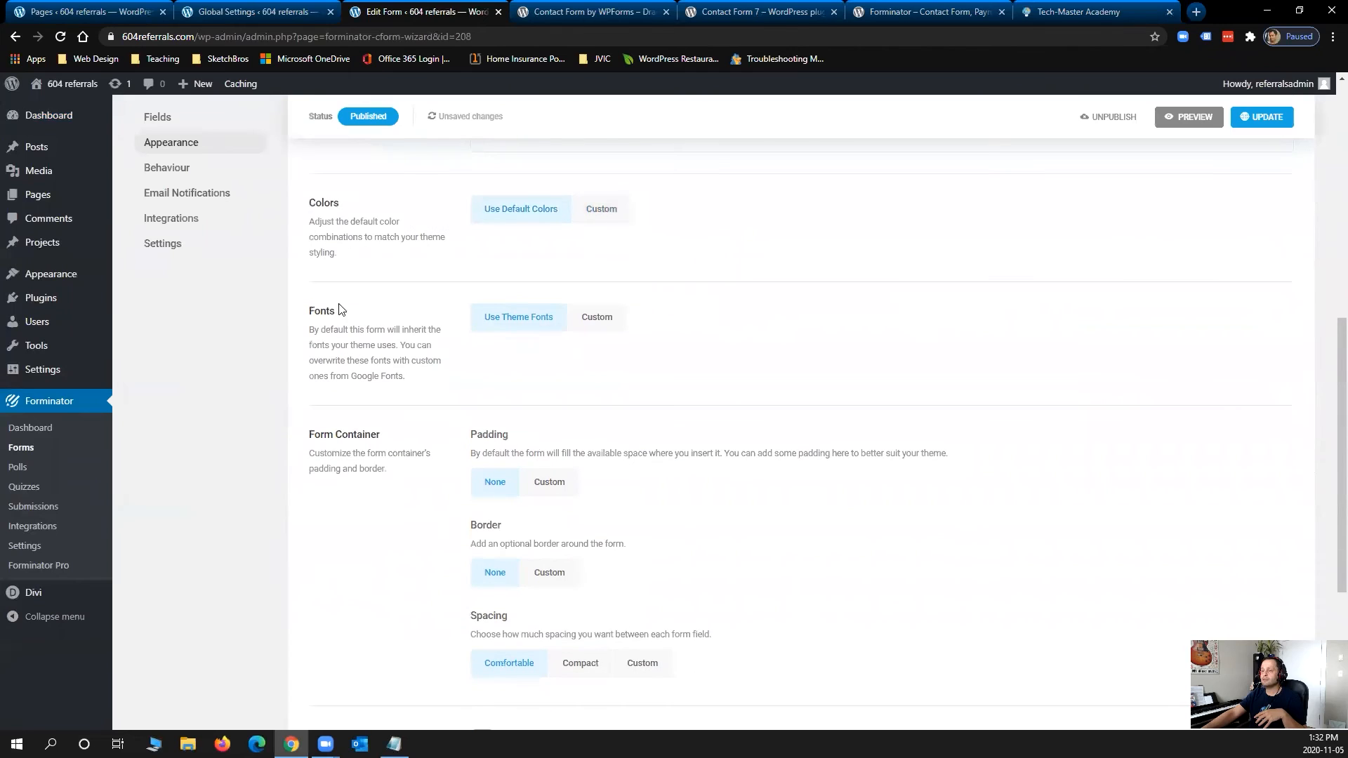
Step: Examine the custom font elements, return to theme fonts, and review the form container and custom CSS options
left_click(597, 317)
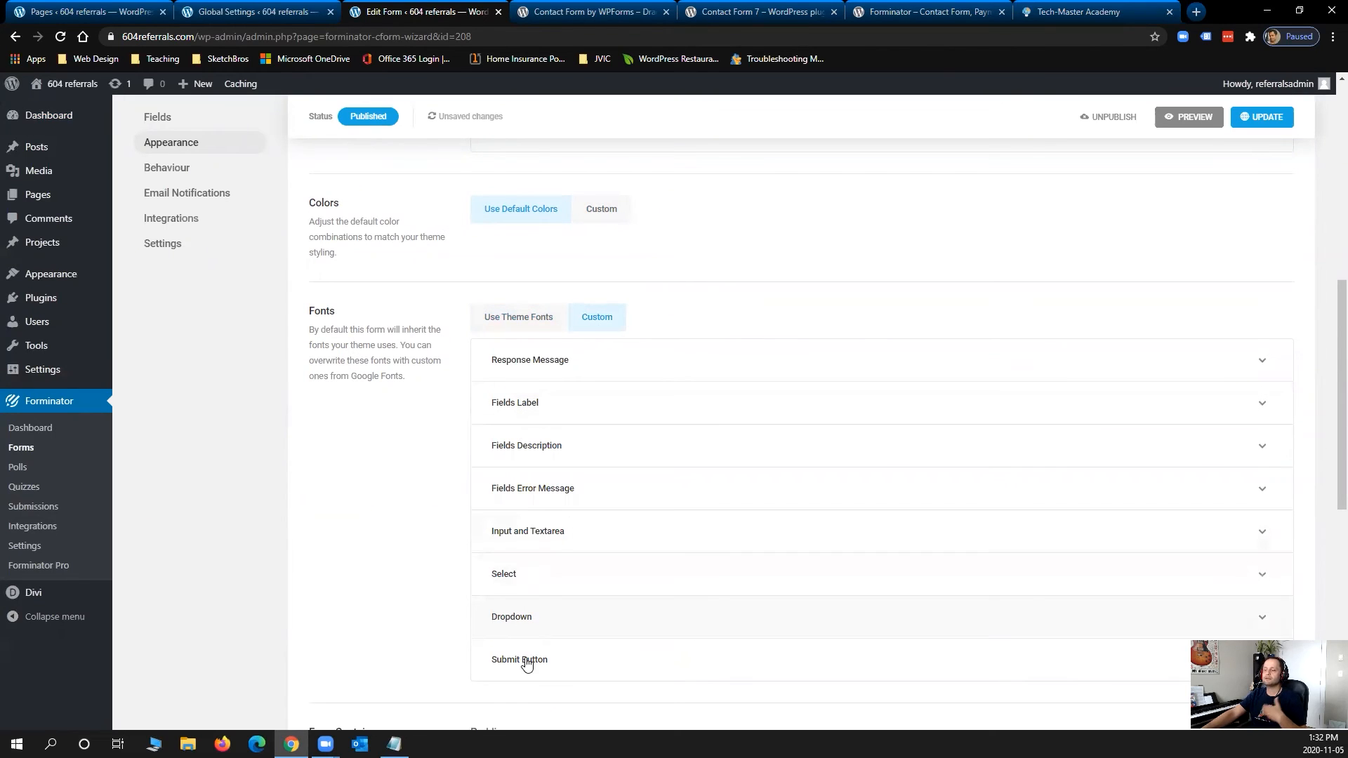
left_click(533, 316)
scroll(566, 488, "down", 1)
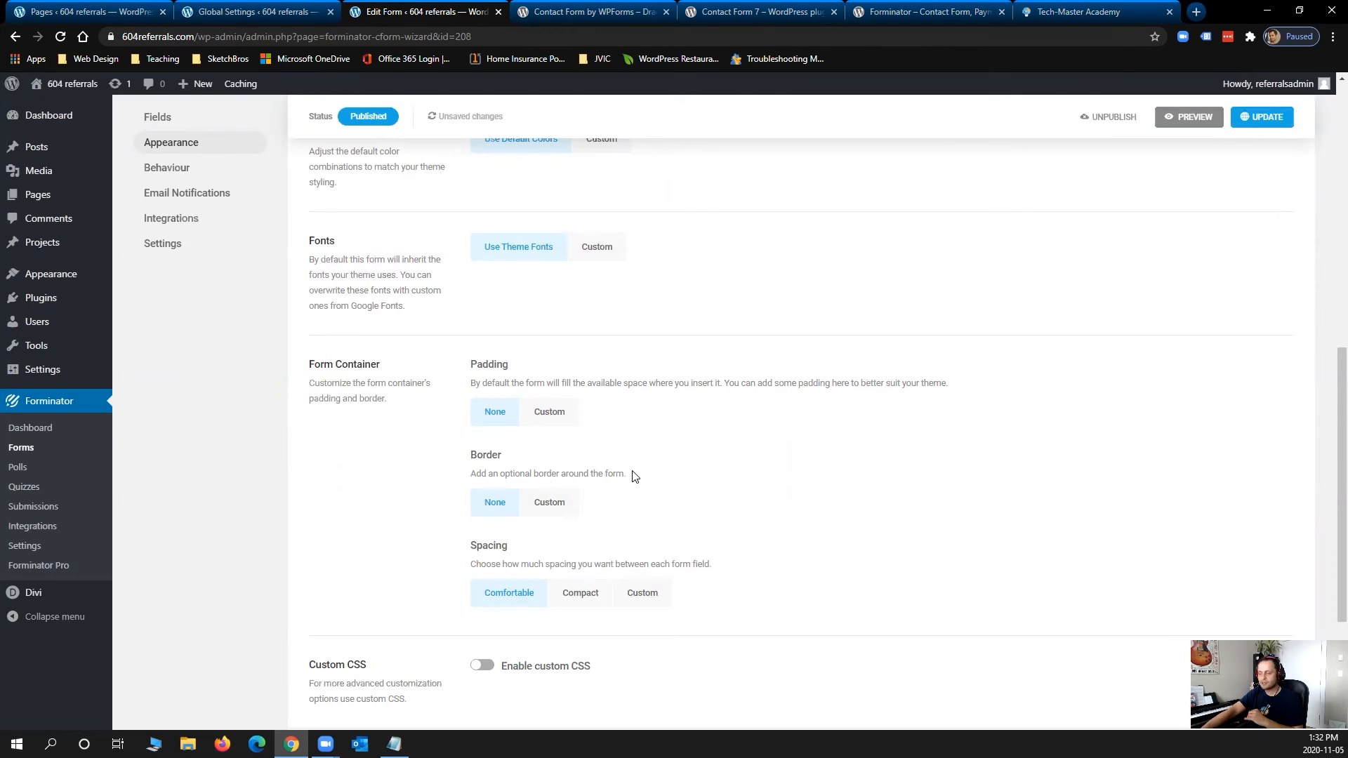
scroll(664, 475, "down", 2)
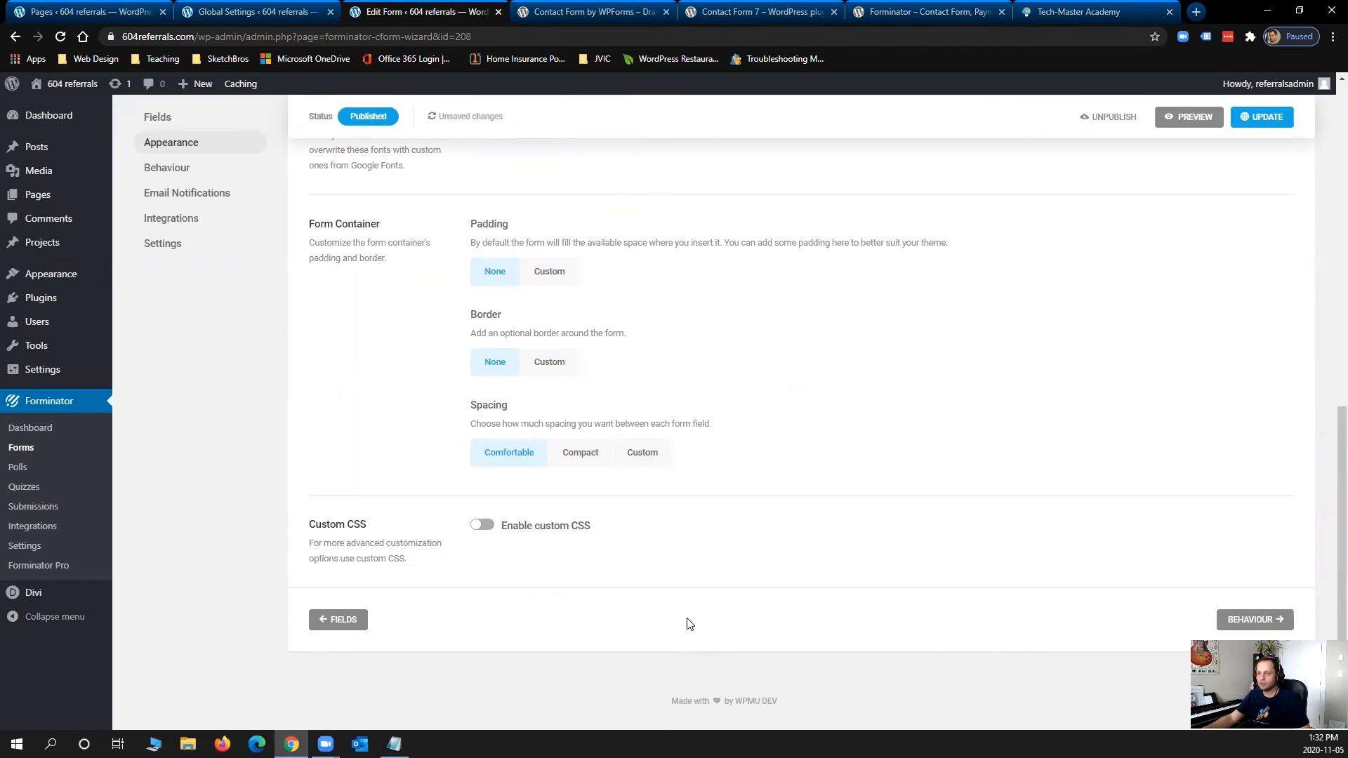
scroll(688, 623, "up", 2)
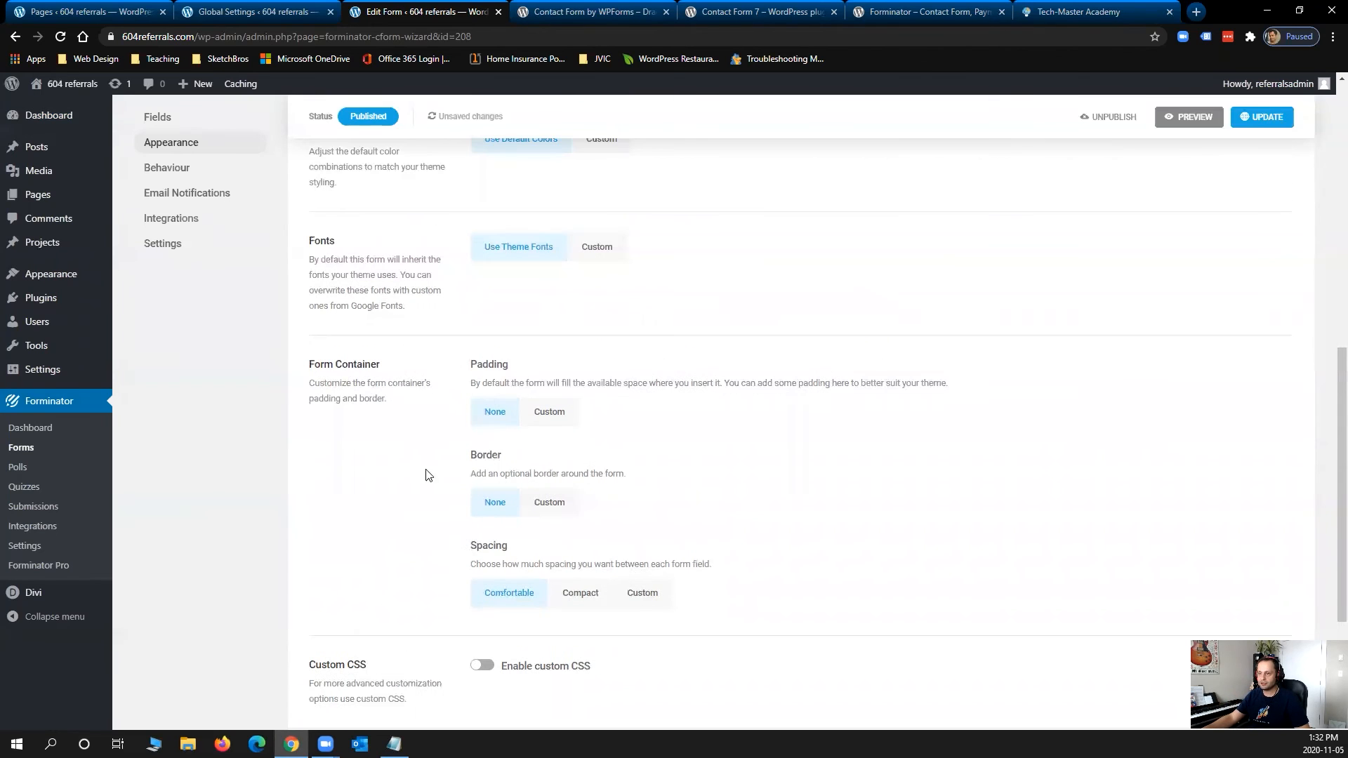
Step: Turn off auto-closing of the success message and set the form's after-submission behaviour to Hide form
left_click(166, 174)
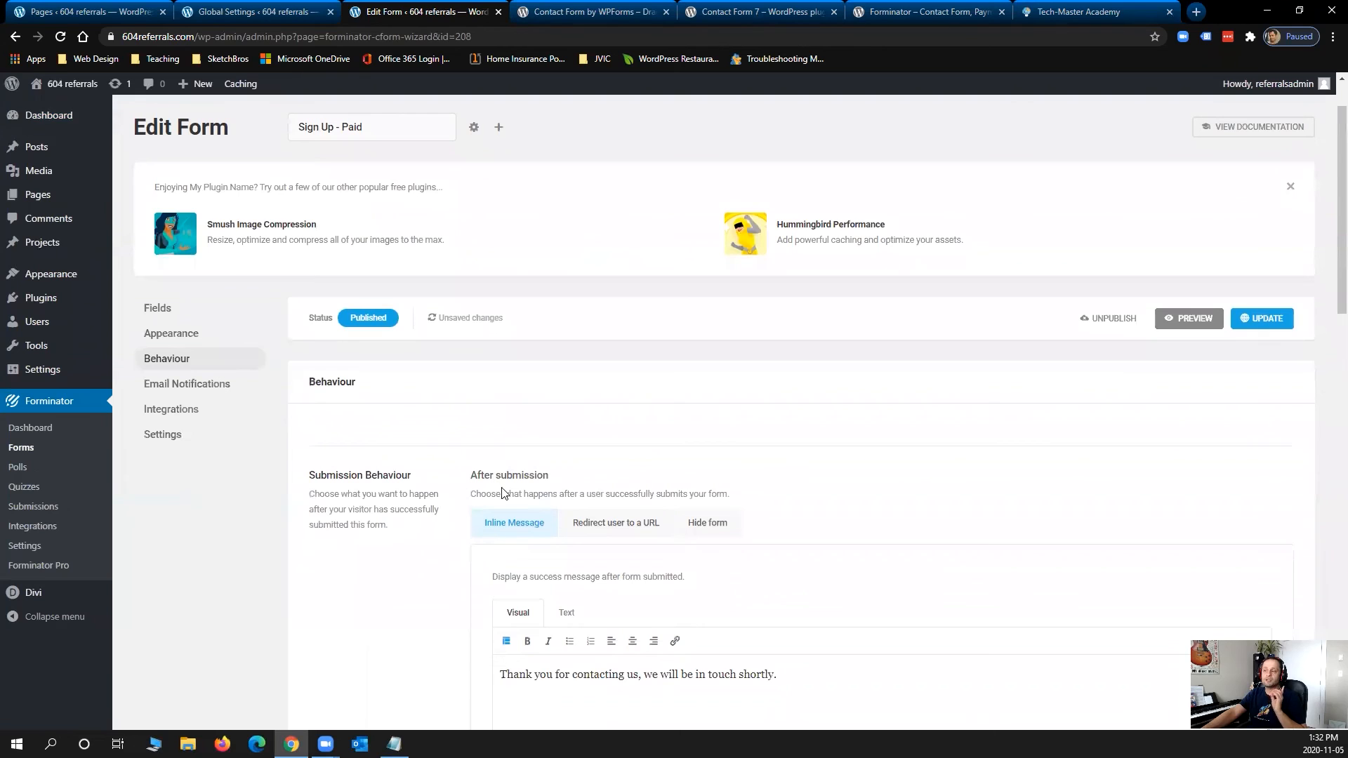
scroll(513, 533, "down", 1)
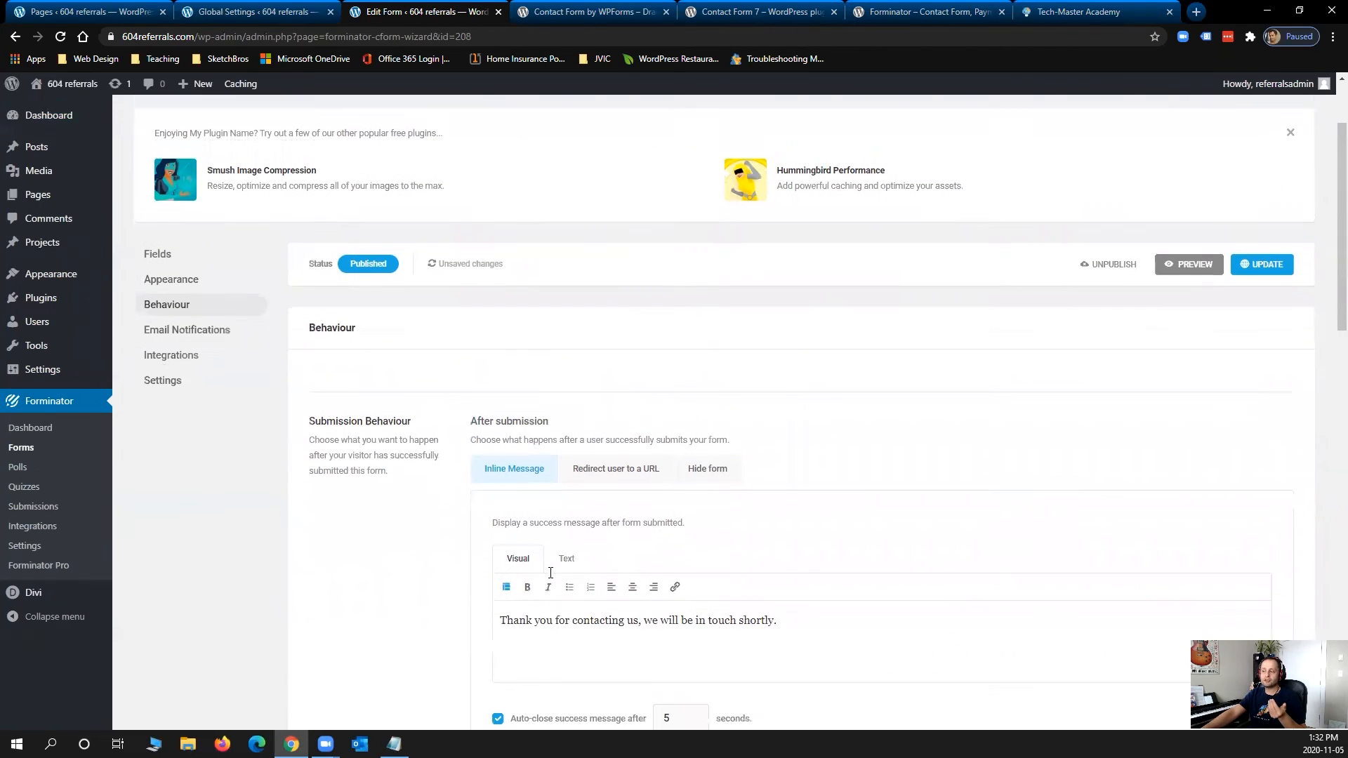
scroll(689, 530, "down", 1)
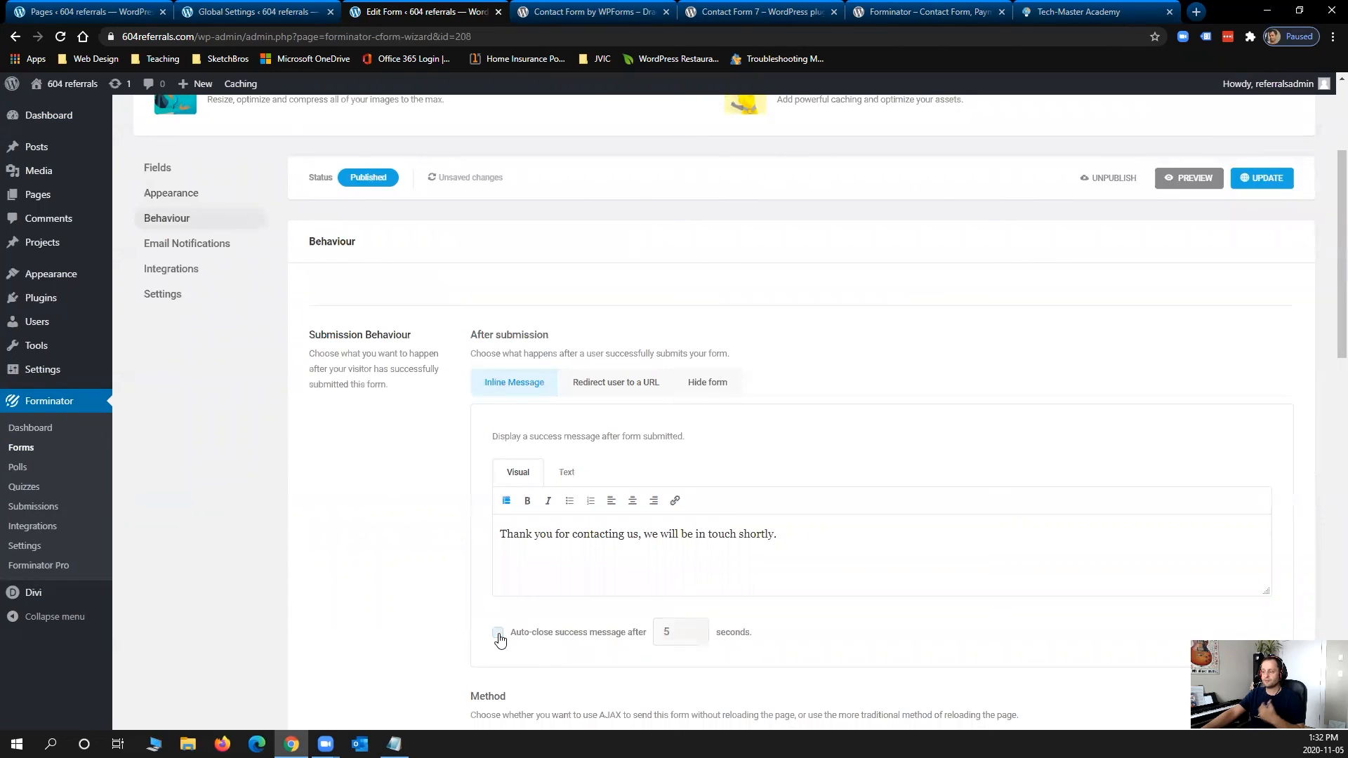
left_click(603, 389)
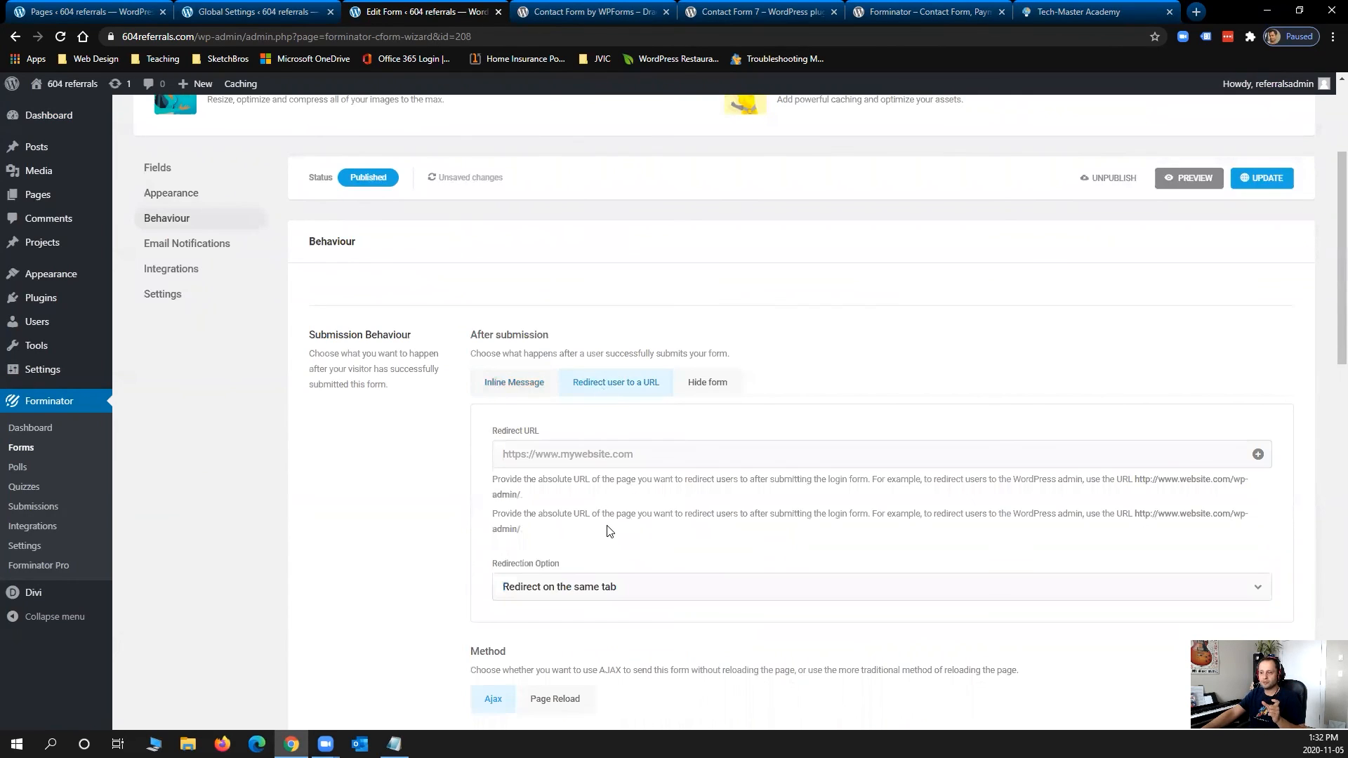
left_click(696, 384)
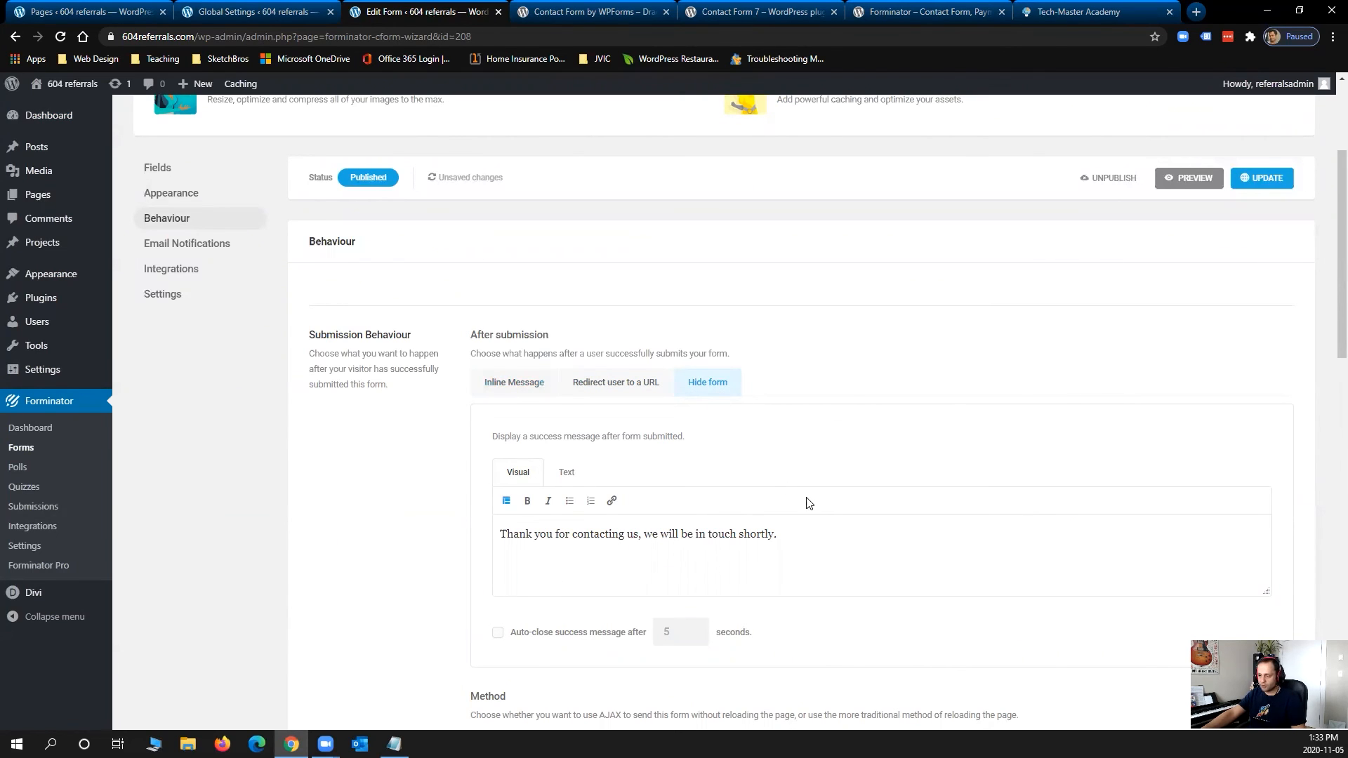
Step: Review the submission method, validation and loader options in the form's behaviour settings, and open its email notifications
scroll(754, 462, "down", 1)
scroll(755, 462, "down", 8)
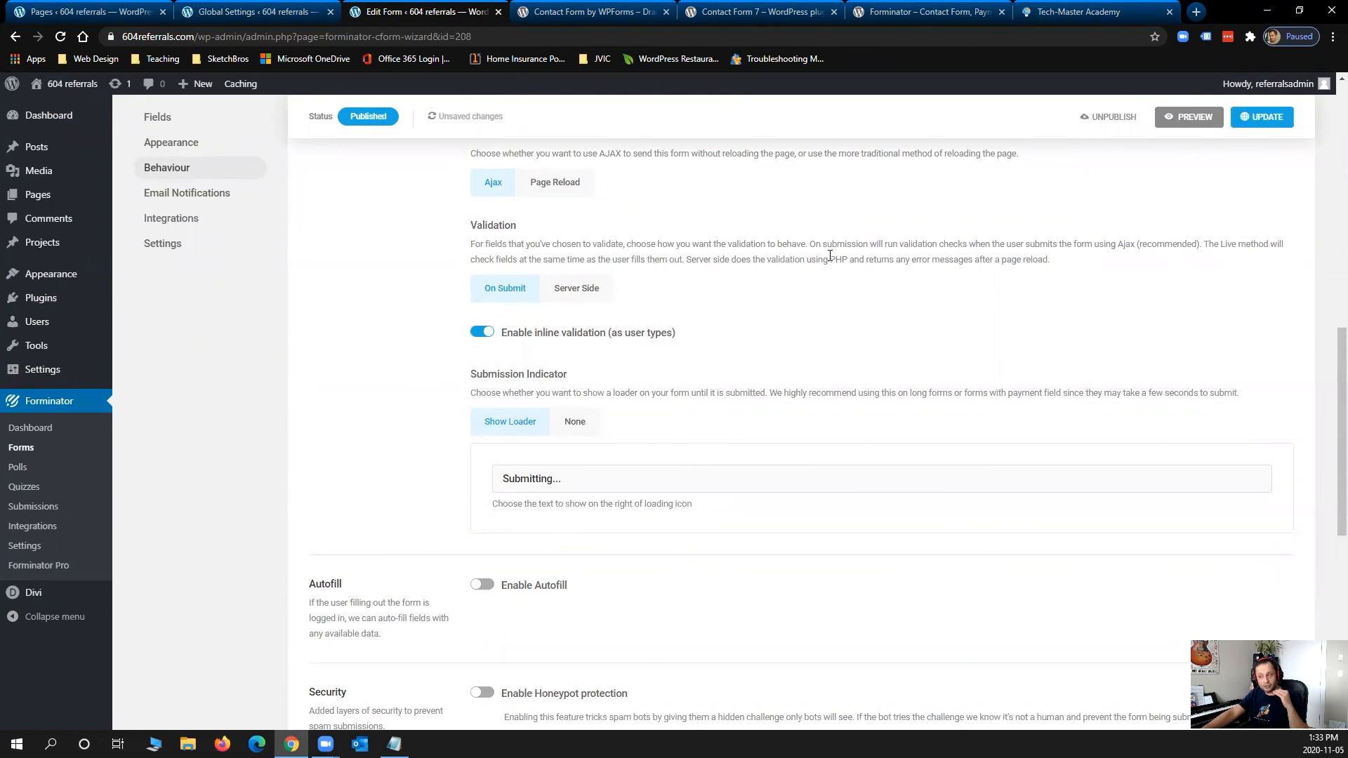
scroll(642, 260, "up", 1)
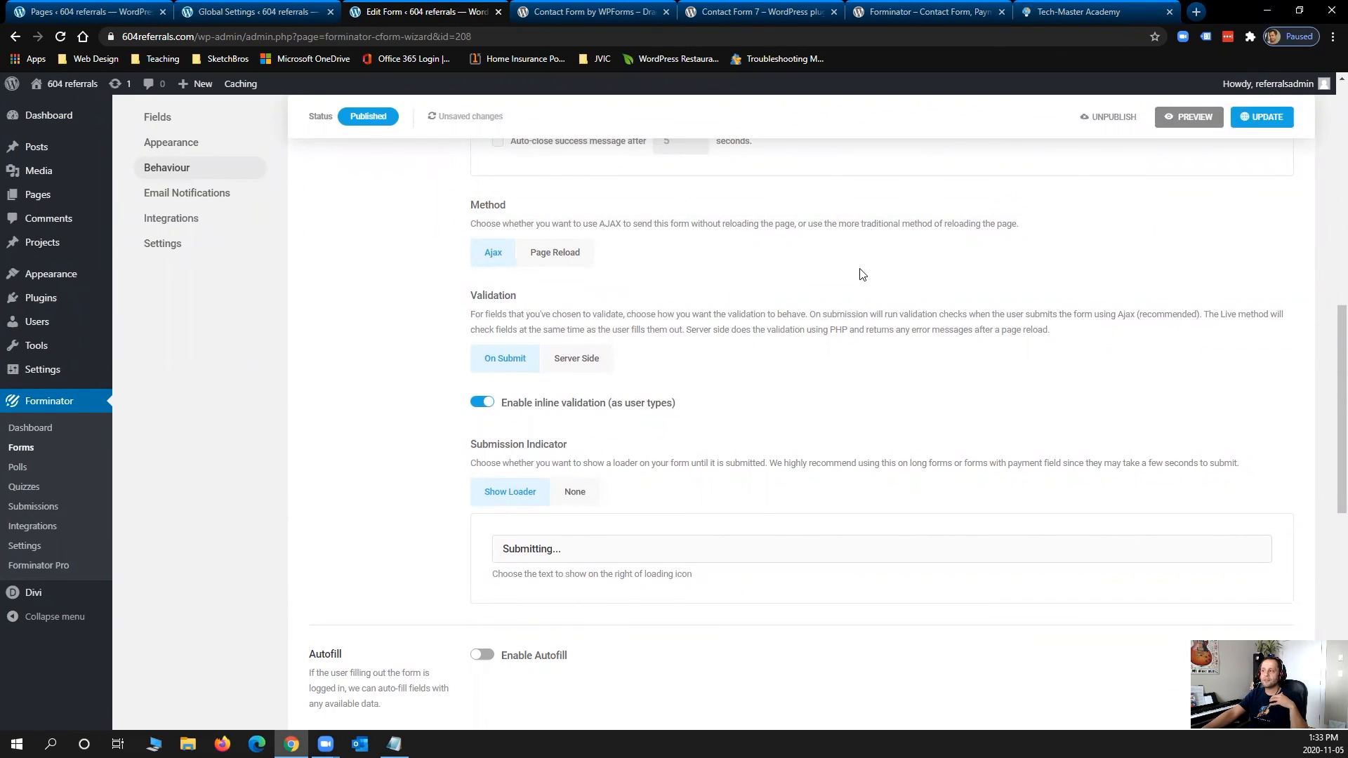
scroll(906, 267, "up", 10)
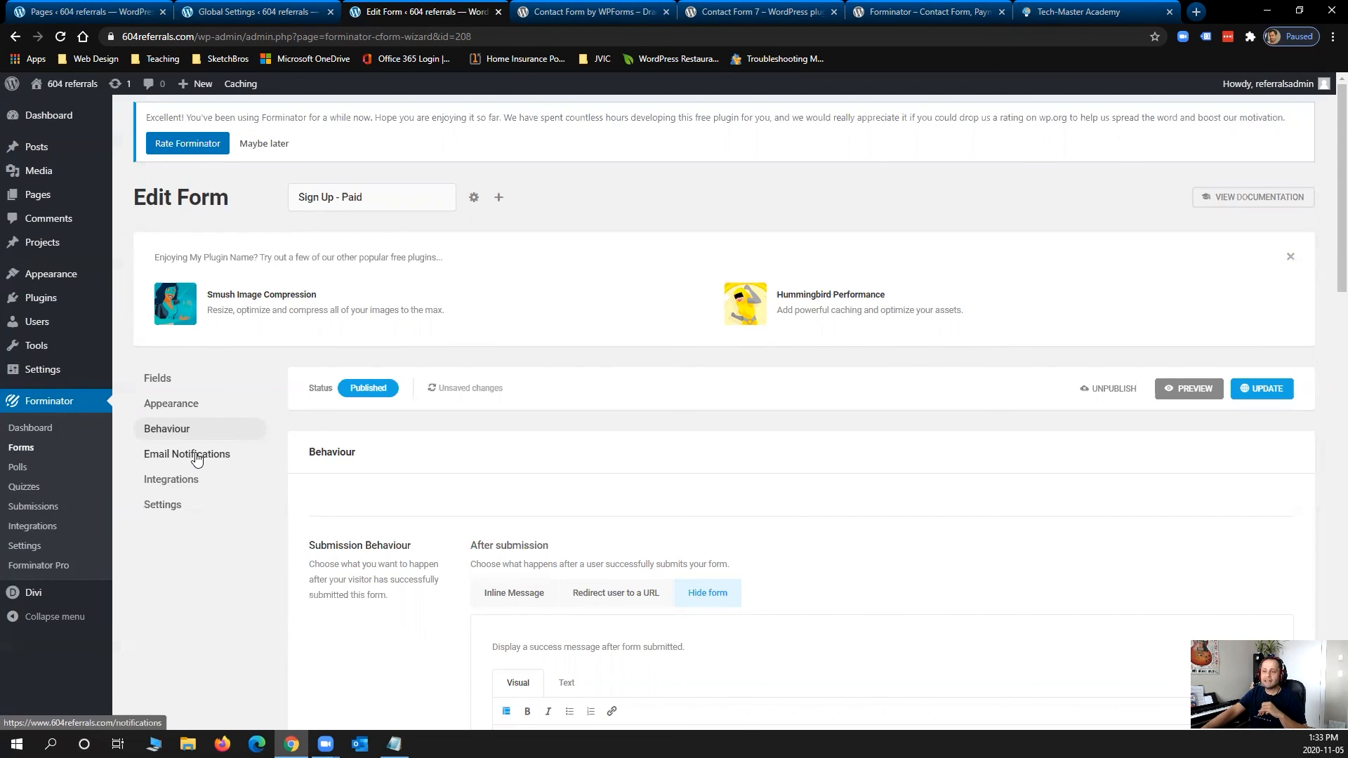
left_click(196, 457)
scroll(772, 461, "down", 2)
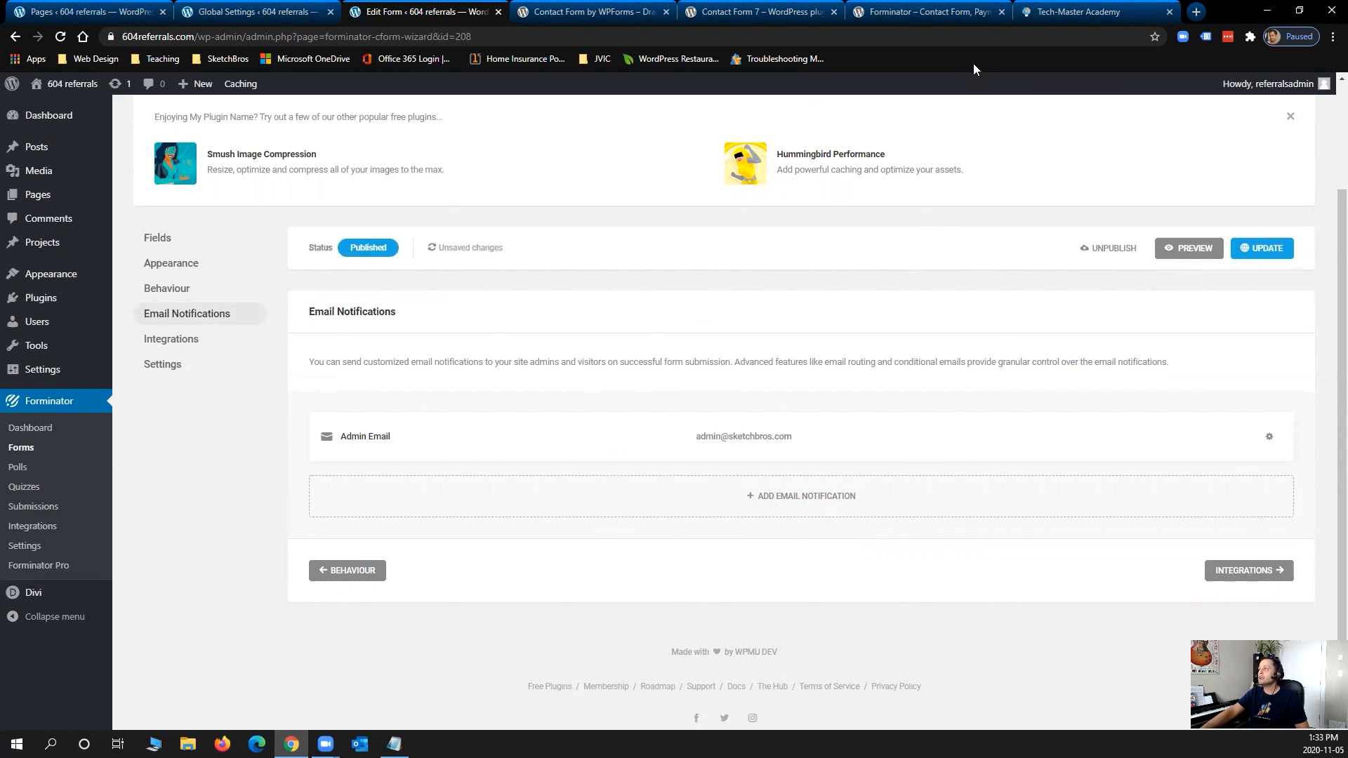
Step: Switch to the Tech Master Academy site and open the Business Master registration form through the Business Tech Masterclass page
left_click(889, 238)
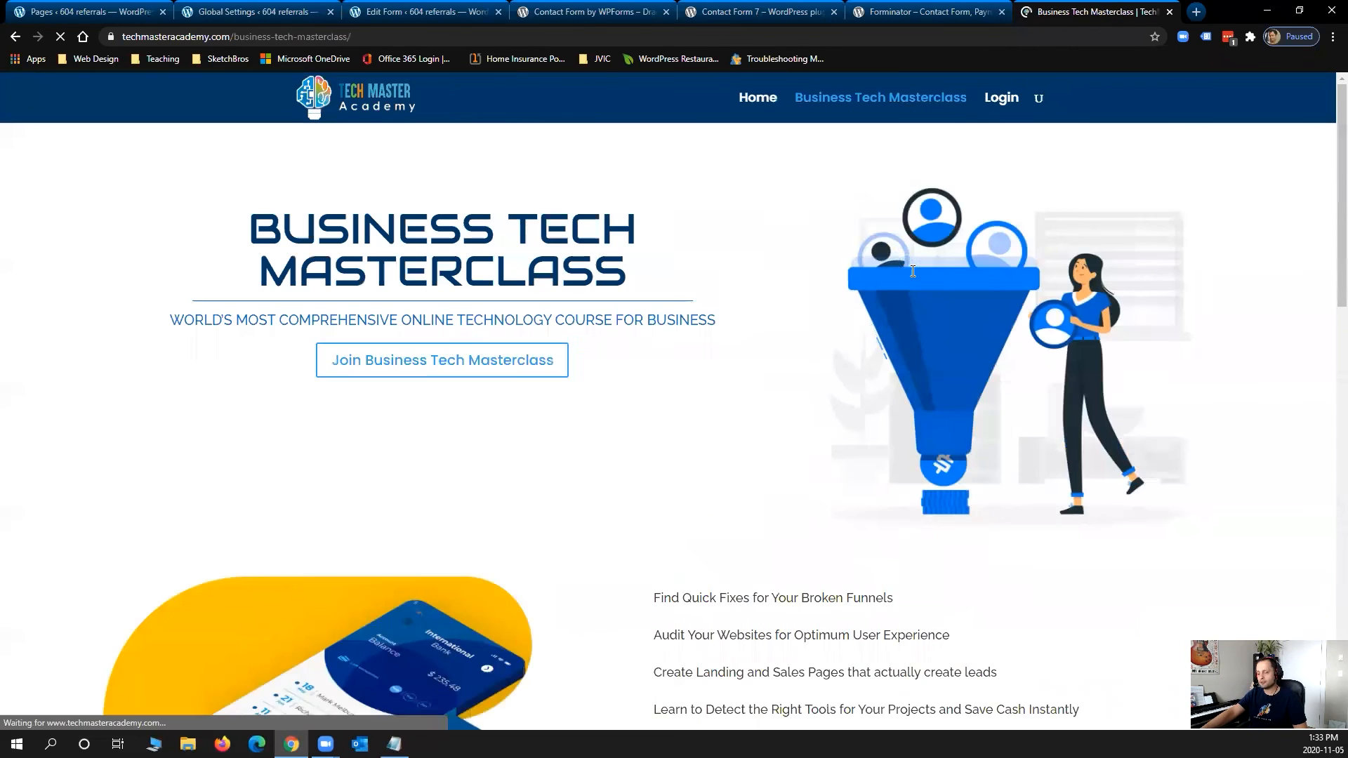
scroll(825, 439, "down", 10)
scroll(872, 411, "down", 9)
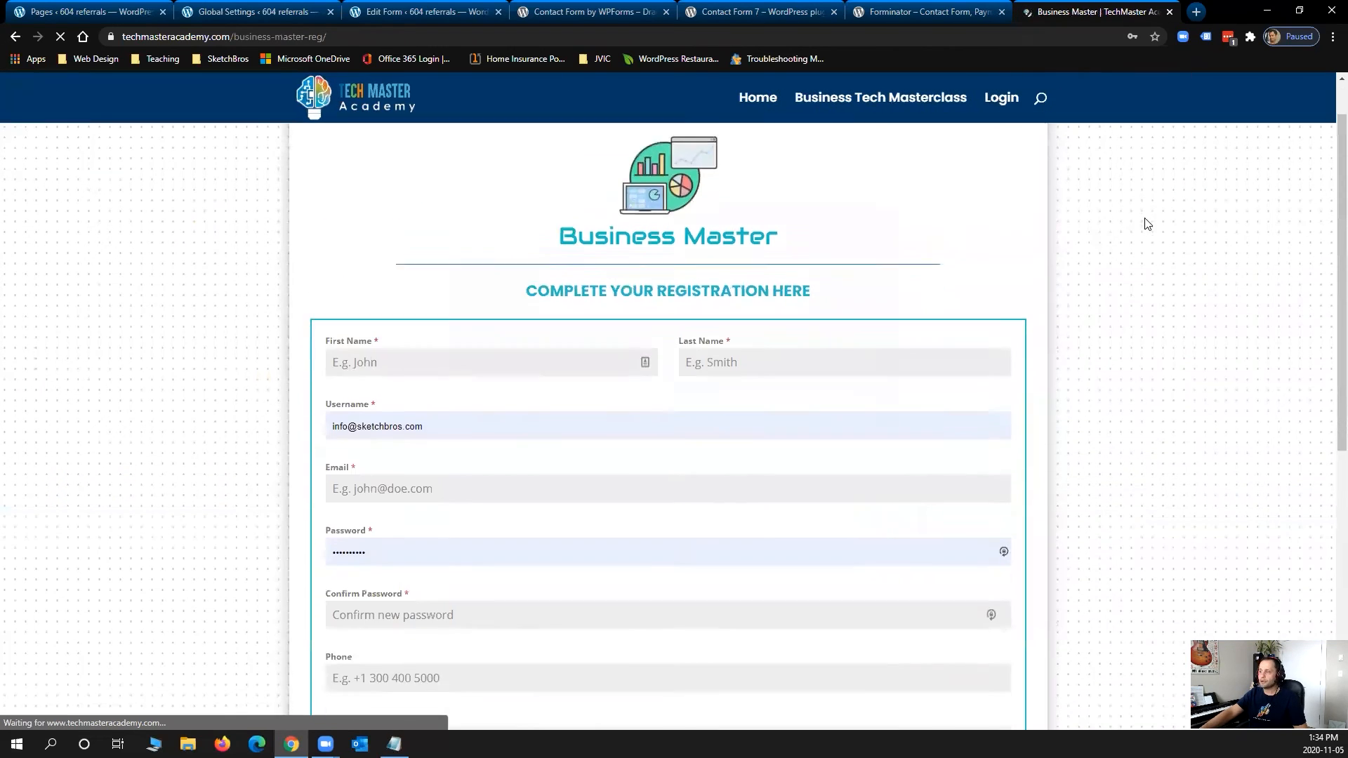
scroll(1148, 218, "down", 5)
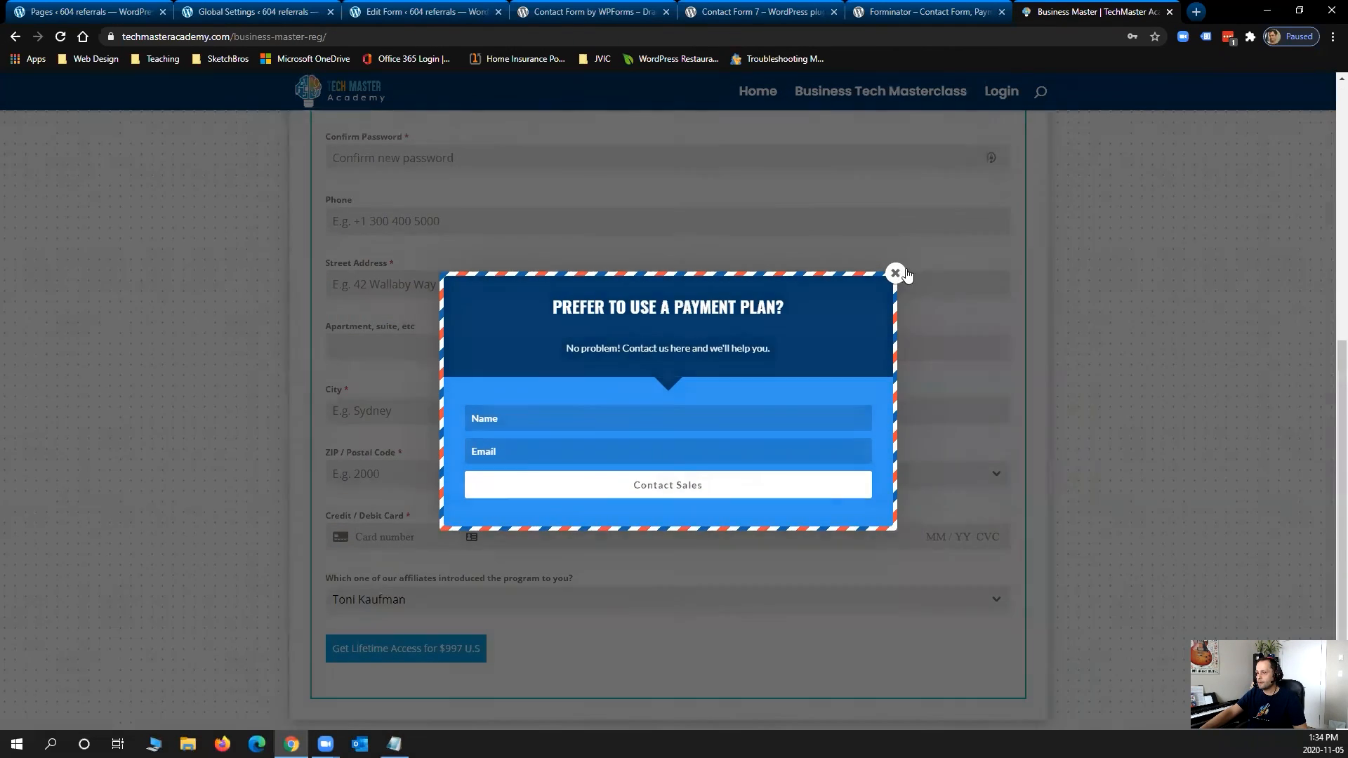
Step: Dismiss the payment plan popup, examine the Business Master registration form's fields and affiliate choices, and return to the Forminator form editor
left_click(896, 273)
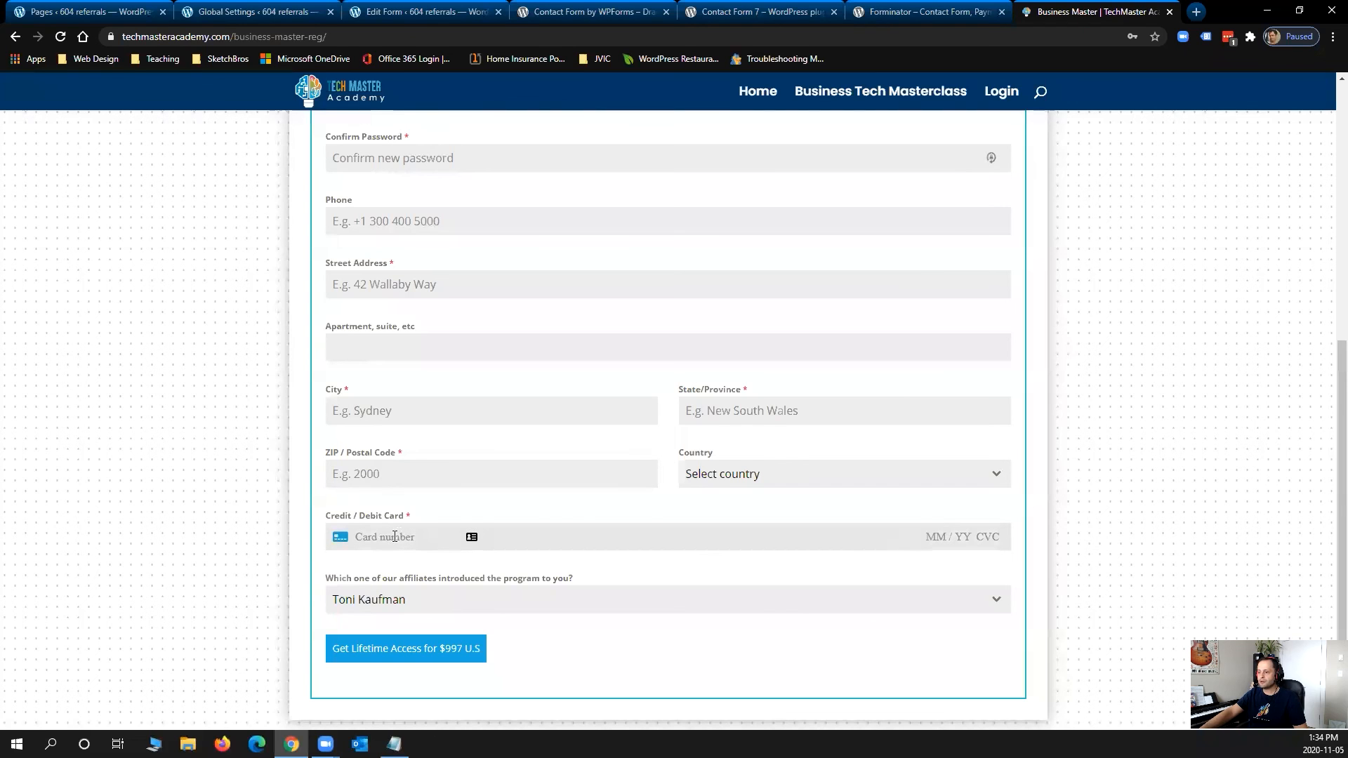
left_click(1006, 605)
left_click(1007, 605)
scroll(890, 556, "up", 5)
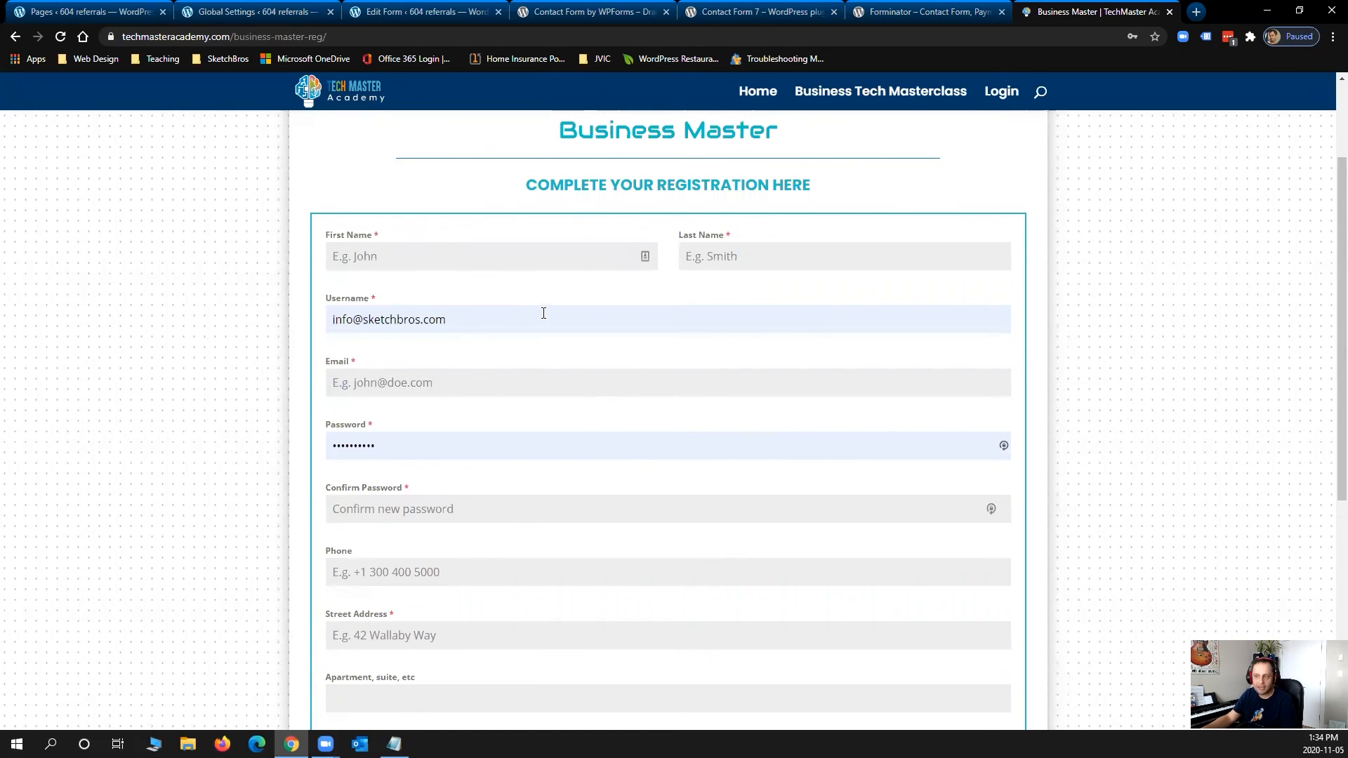
left_click(466, 24)
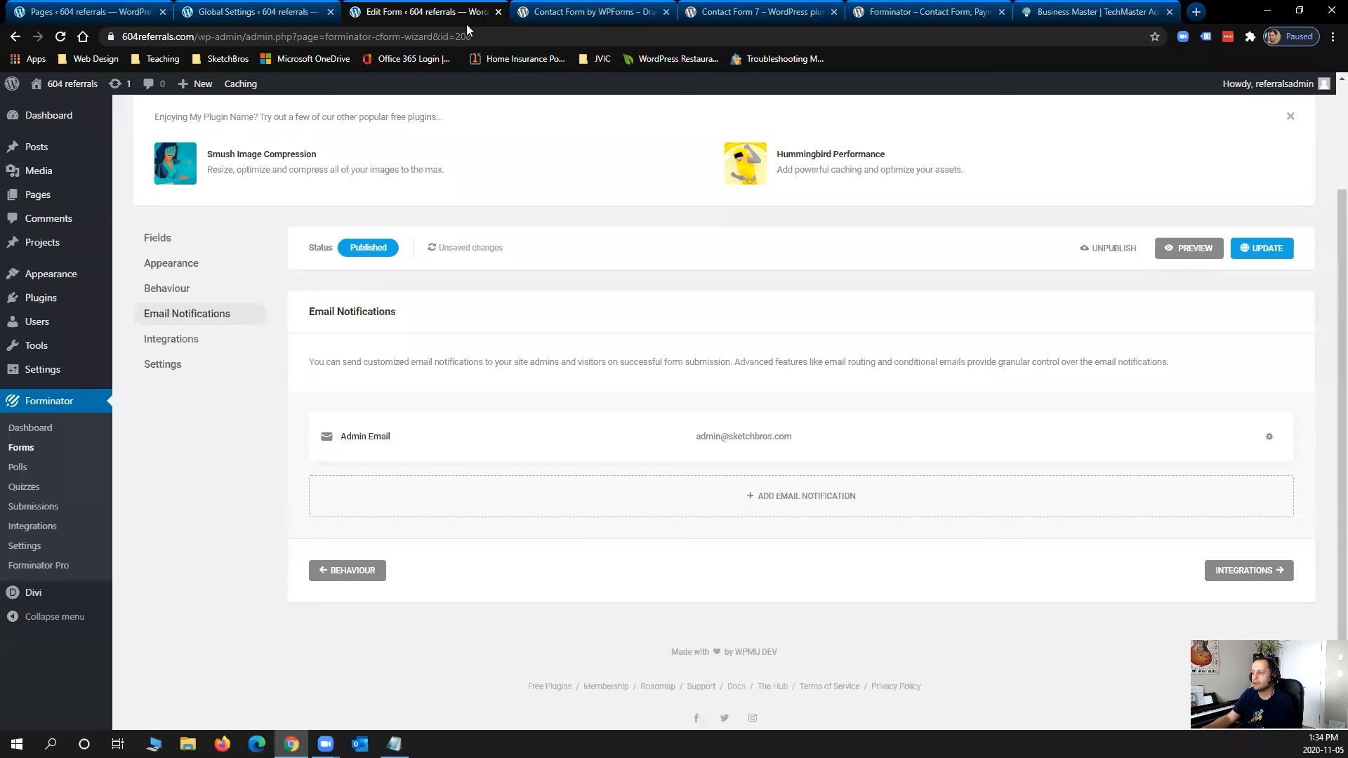